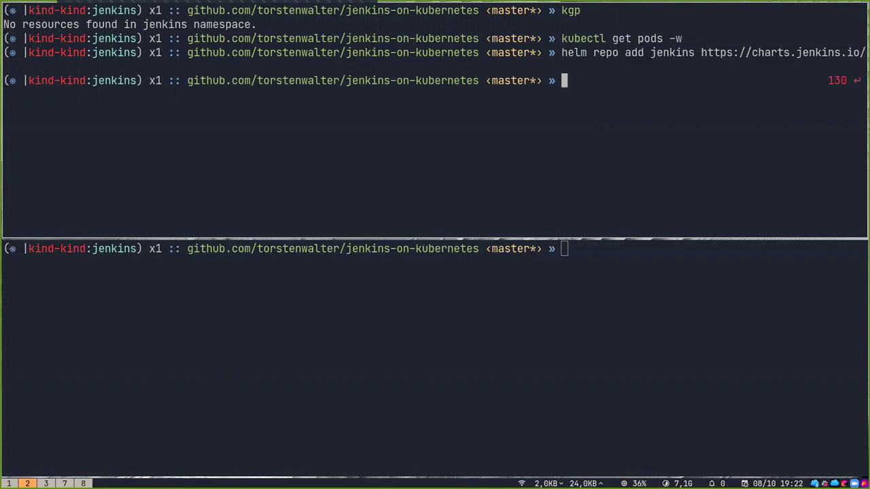
Copy the helm install command for release my-release from the install slide.
{"action": "key", "text": "super+1"}
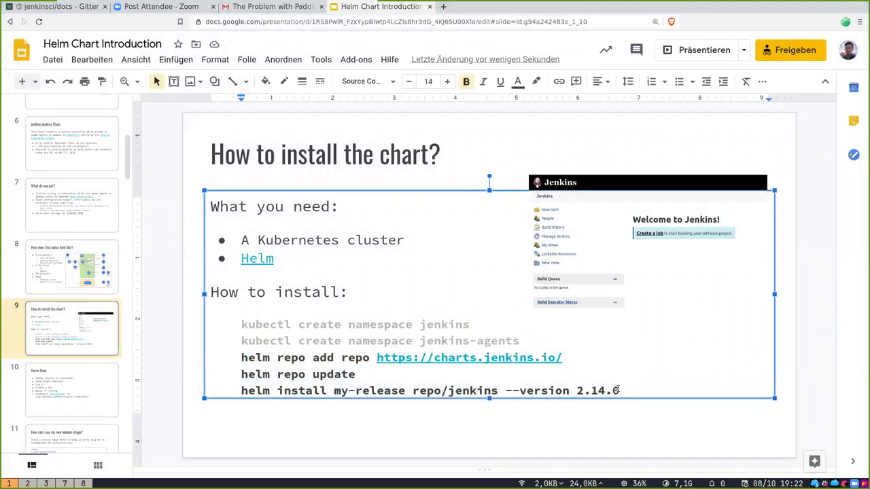
{"action": "left_click", "coordinate": [499, 391], "text": "shift"}
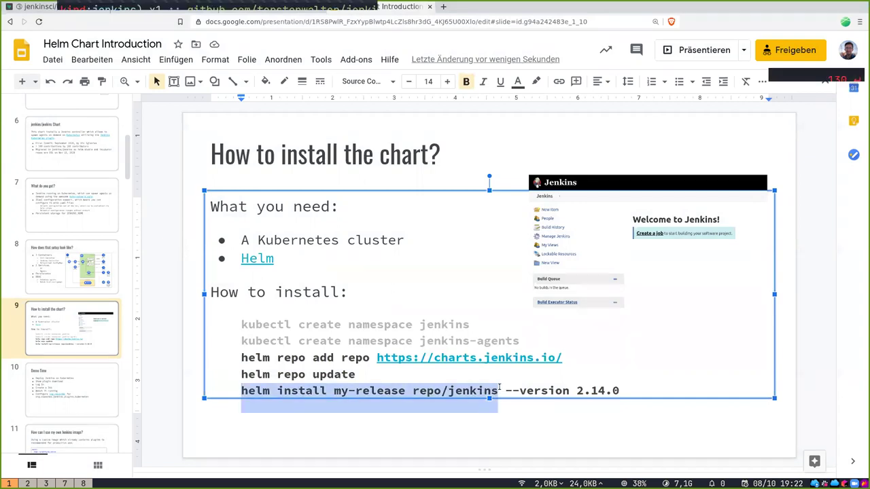
{"action": "key", "text": "super+2"}
Run helm install my-release jenkins/jenkins, then watch pods with kubectl get pods -w.
{"action": "key", "text": "Left"}
{"action": "key", "text": "Left"}
{"action": "key", "text": "Left"}
{"action": "key", "text": "Left"}
{"action": "key", "text": "Left"}
{"action": "key", "text": "Left"}
{"action": "key", "text": "Left"}
{"action": "key", "text": "Left"}
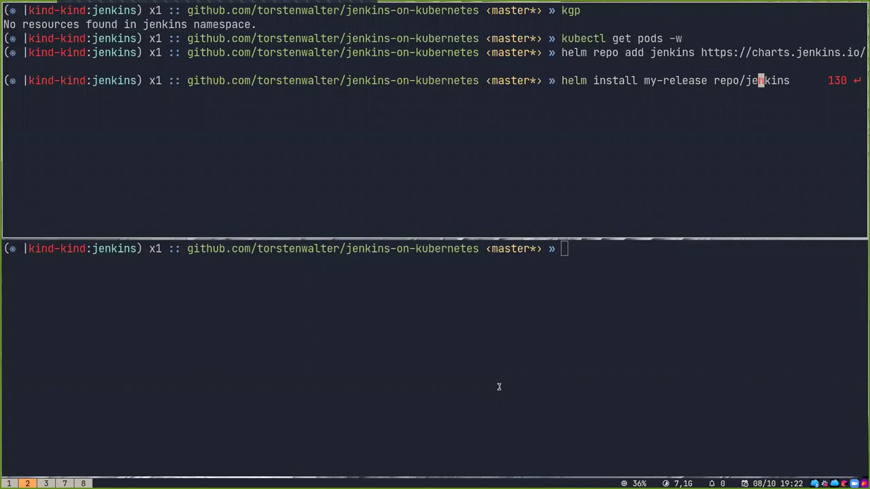
{"action": "key", "text": "BackSpace"}
{"action": "key", "text": "BackSpace"}
{"action": "key", "text": "BackSpace"}
{"action": "key", "text": "BackSpace"}
{"action": "type", "text": "jenkins"}
{"action": "key", "text": "Return"}
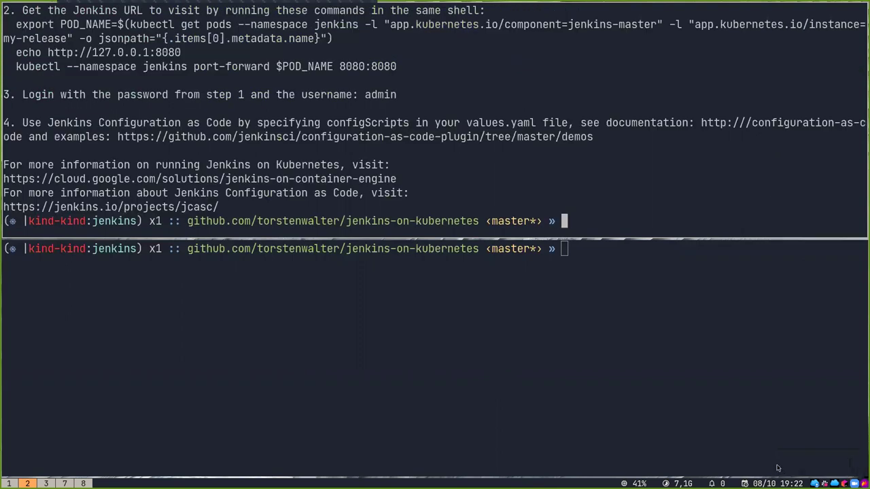
{"action": "type", "text": "kubectl get pods -w"}
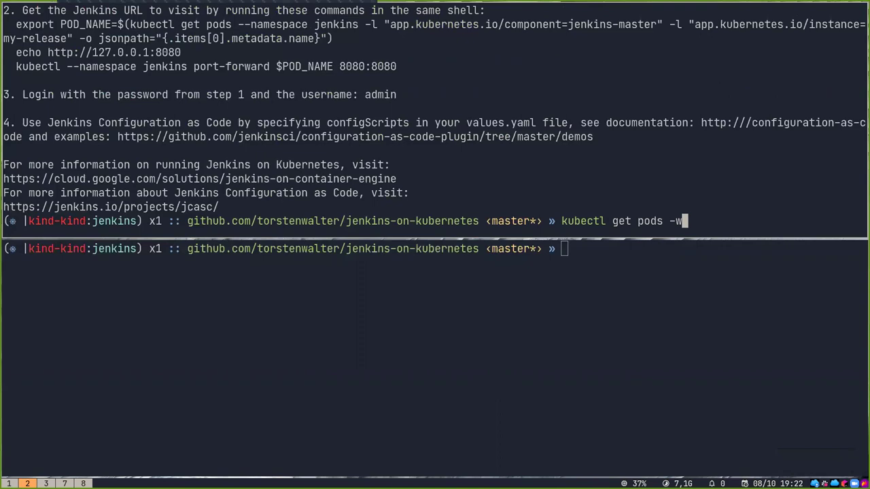
{"action": "key", "text": "Return"}
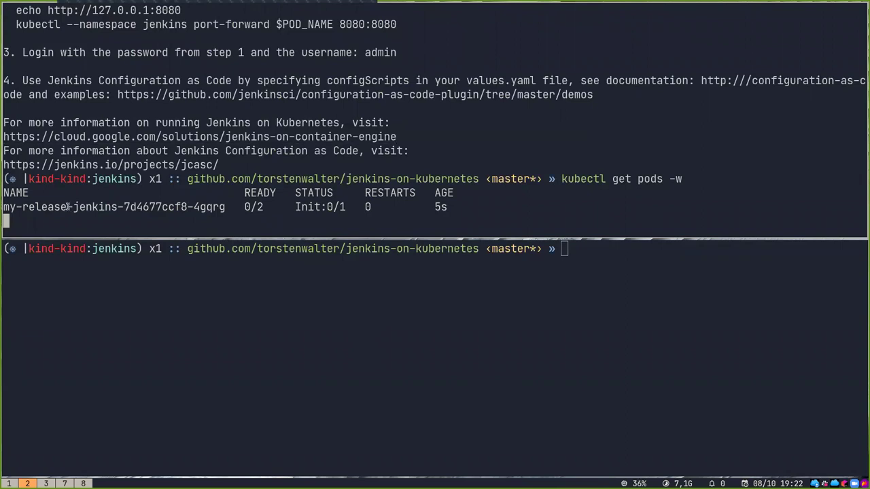
{"action": "scroll", "coordinate": [443, 144], "scroll_direction": "up", "scroll_amount": 2}
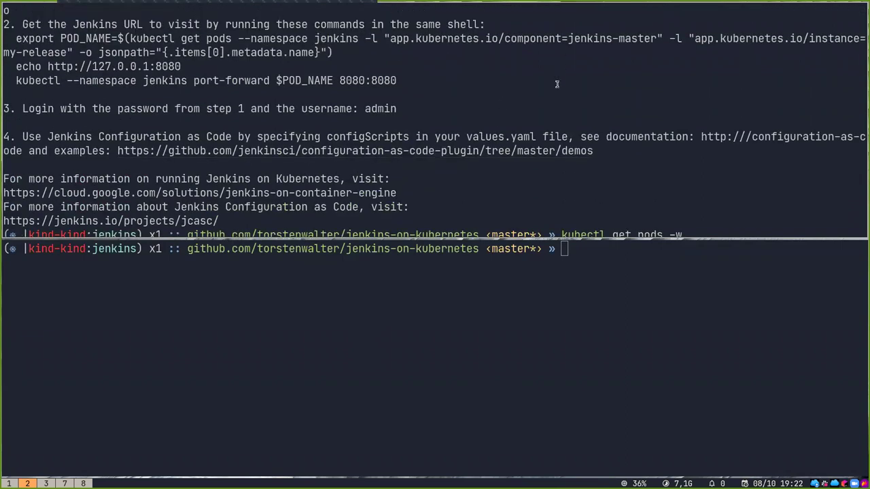
{"action": "scroll", "coordinate": [545, 94], "scroll_direction": "up", "scroll_amount": 3}
{"action": "scroll", "coordinate": [545, 94], "scroll_direction": "up", "scroll_amount": 2}
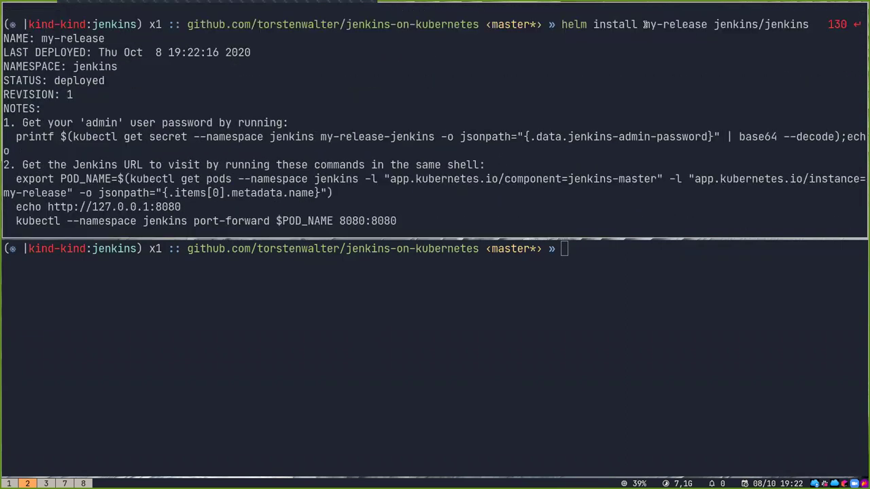
{"action": "left_click_drag", "start_coordinate": [643, 24], "coordinate": [707, 24]}
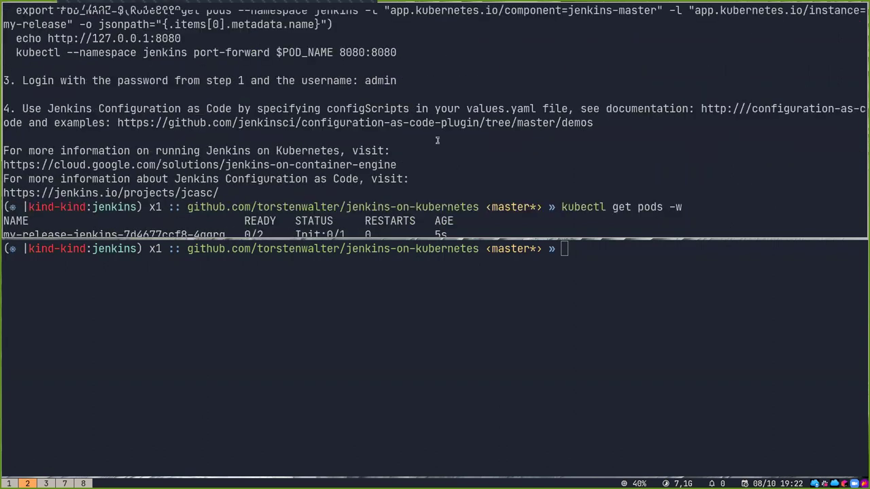
{"action": "scroll", "coordinate": [437, 141], "scroll_direction": "up", "scroll_amount": 3}
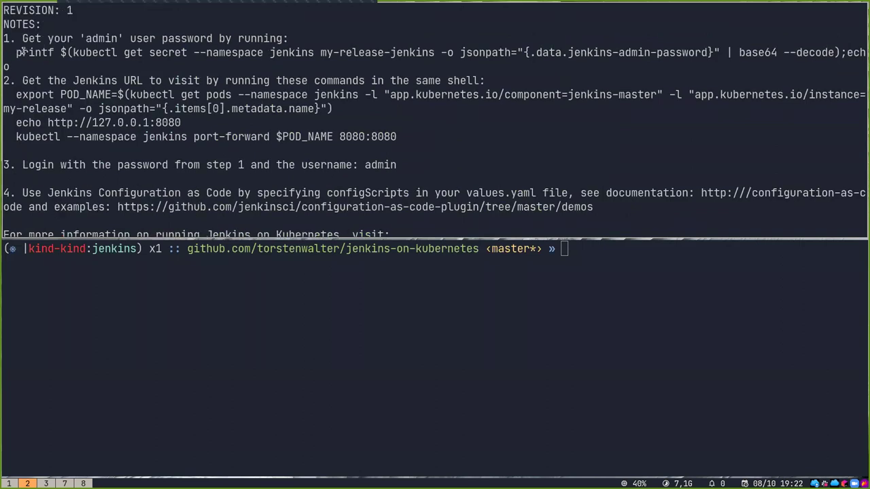
Paste and run the printf secret command in the lower pane, then select the printed admin password.
{"action": "mouse_move", "coordinate": [17, 52]}
{"action": "left_mouse_down"}
{"action": "mouse_move", "coordinate": [155, 81]}
{"action": "mouse_move", "coordinate": [868, 53]}
{"action": "mouse_move", "coordinate": [8, 80]}
{"action": "mouse_move", "coordinate": [6, 60]}
{"action": "left_mouse_up"}
{"action": "left_click", "coordinate": [96, 388]}
{"action": "middle_click", "coordinate": [95, 389]}
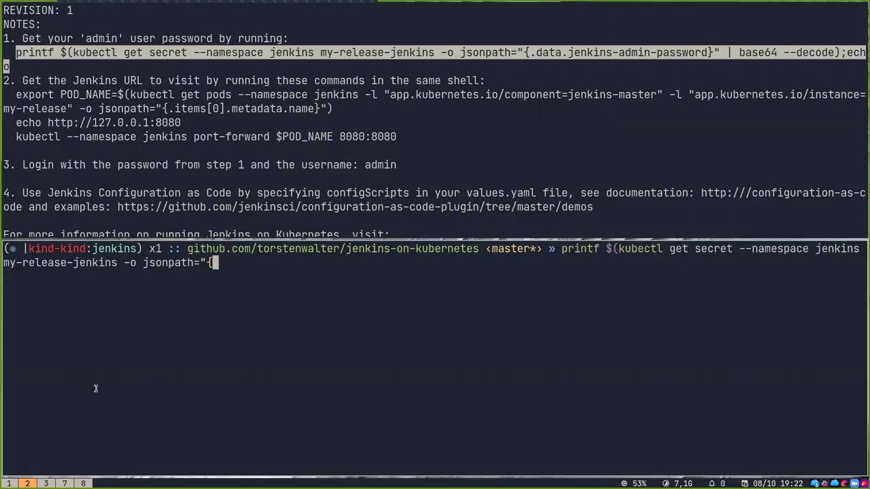
{"action": "key", "text": "Return"}
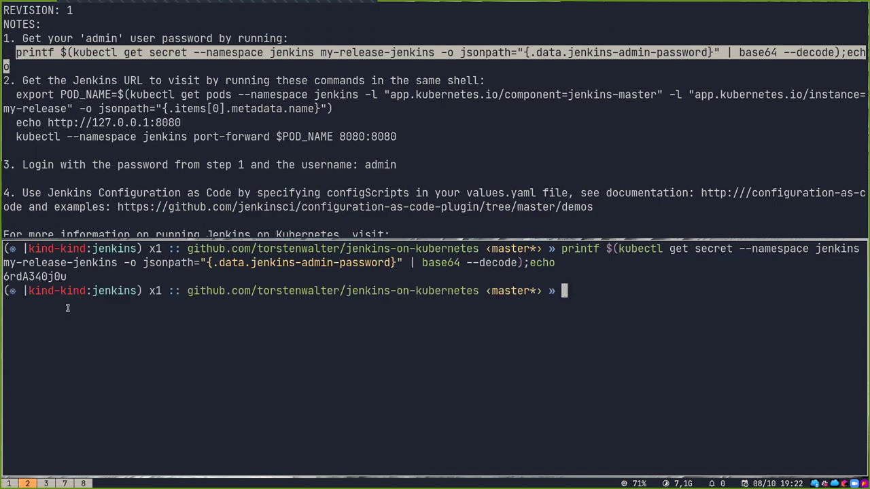
{"action": "double_click", "coordinate": [45, 278]}
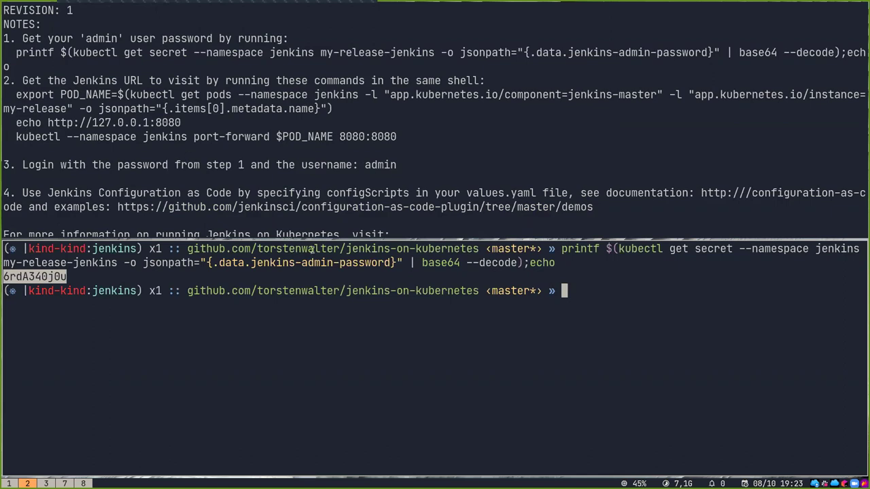
Enter kubectl port-forward svc/my-release-jenkins 8080:8080 at the prompt using the history suggestion.
{"action": "type", "text": "kubect"}
{"action": "key", "text": "BackSpace"}
{"action": "type", "text": "tl port-forward svc/my-release-jenkins 8080:8080"}
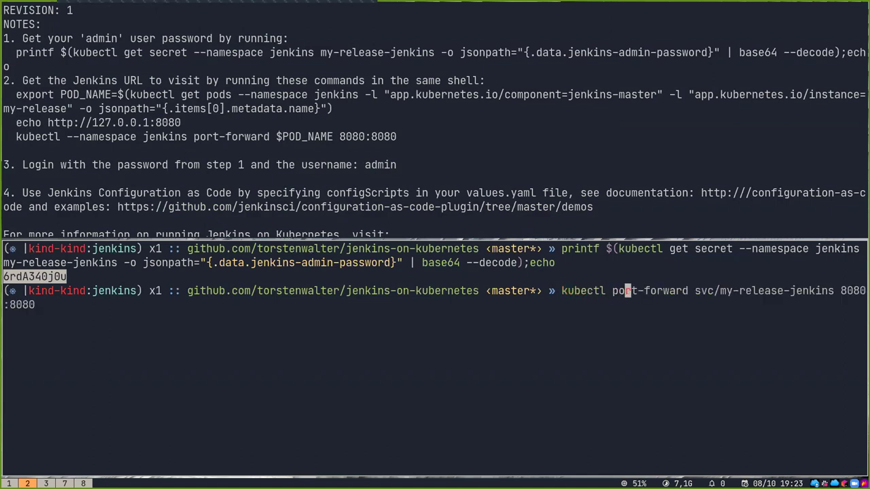
{"action": "key", "text": "Right"}
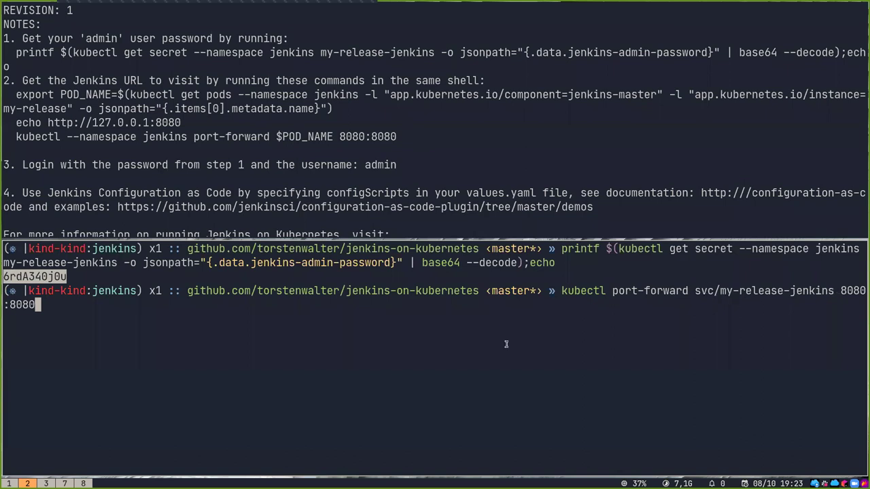
Try the port-forward, which fails, and recheck pods to find Jenkins still Pending.
{"action": "key", "text": "Return"}
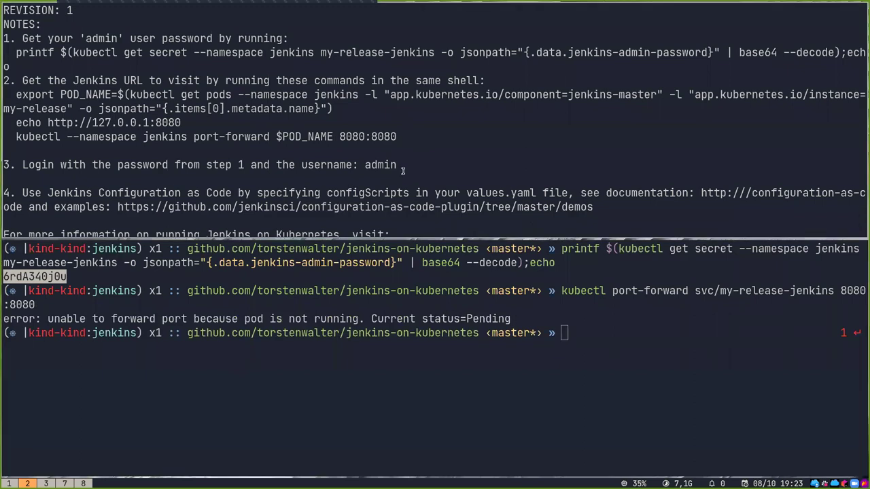
{"action": "type", "text": "kubectl get pods -w"}
{"action": "key", "text": "Return"}
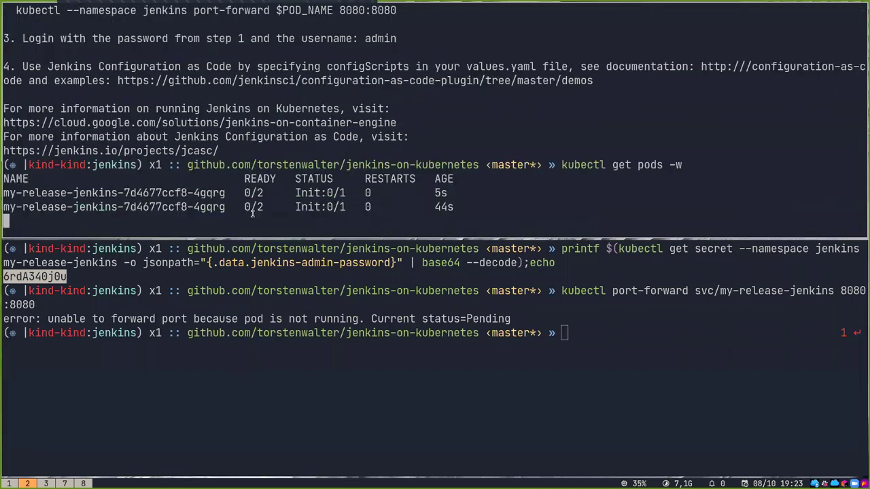
{"action": "key", "text": "ctrl+c"}
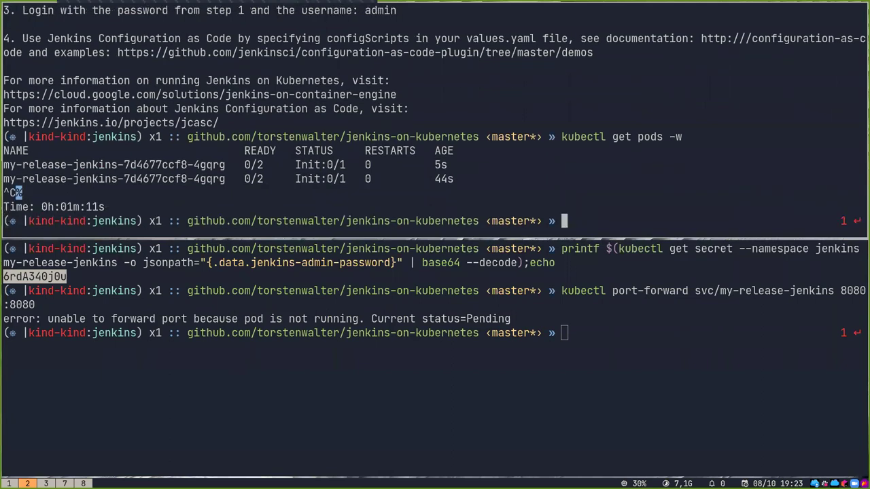
Follow the logs of pod my-release-jenkins-7d4677ccf8-4gqrg using a recalled kubectl logs -f command.
{"action": "key", "text": "Up"}
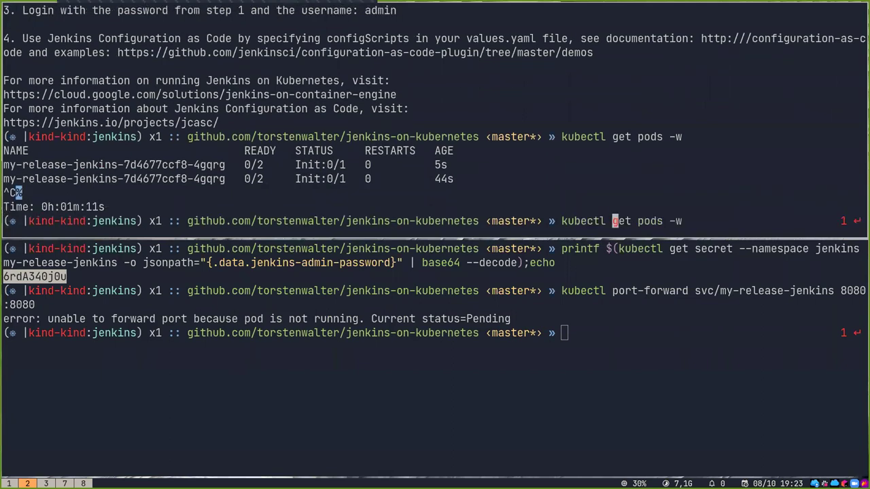
{"action": "key", "text": "Up"}
{"action": "key", "text": "Right"}
{"action": "key", "text": "Right"}
{"action": "key", "text": "Right"}
{"action": "key", "text": "Right"}
{"action": "key", "text": "Right"}
{"action": "key", "text": "Right"}
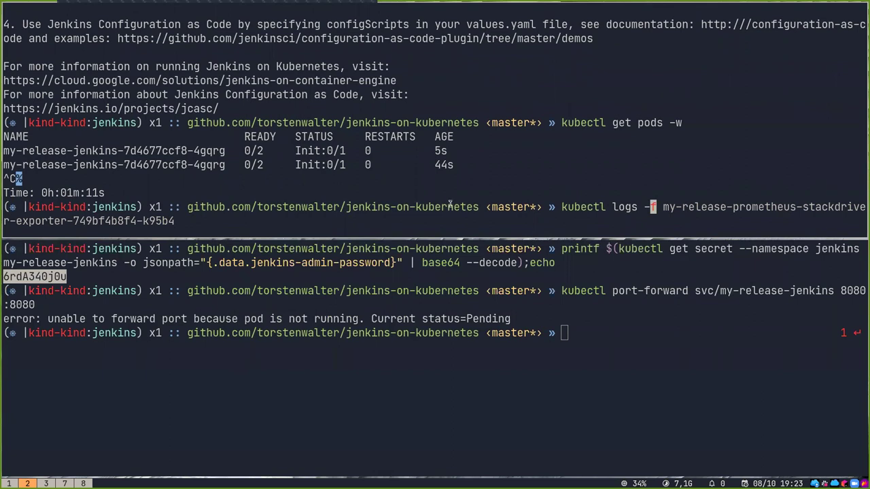
{"action": "key", "text": "Right"}
{"action": "key", "text": "Right"}
{"action": "key", "text": "Right"}
{"action": "key", "text": "Right"}
{"action": "key", "text": "Tab"}
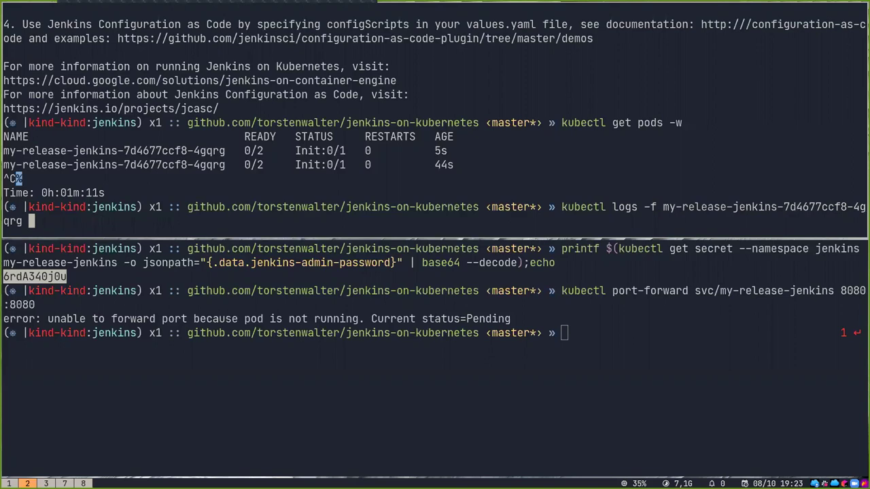
{"action": "key", "text": "Return"}
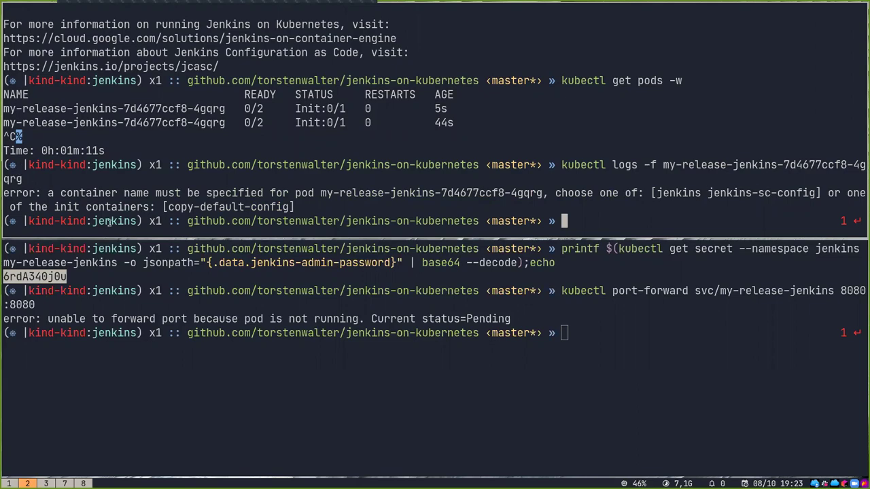
Follow the copy-default-config init container's logs with -c copy-default-config.
{"action": "left_click_drag", "start_coordinate": [166, 207], "coordinate": [291, 207]}
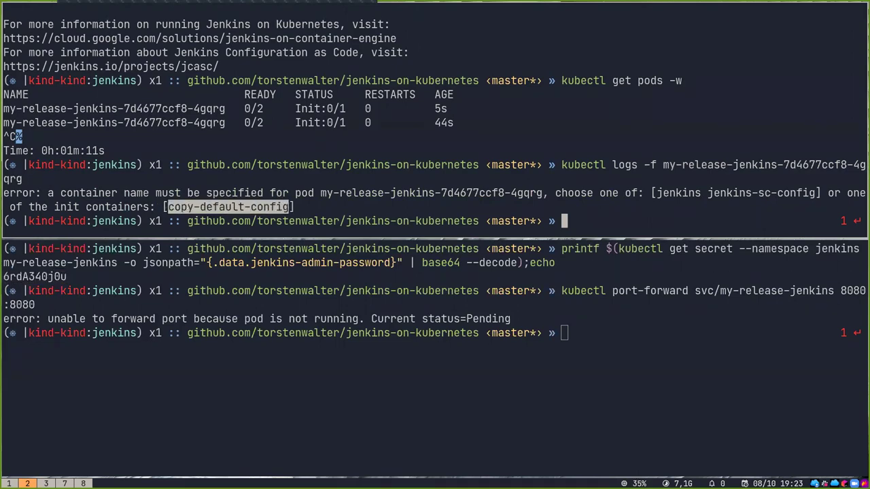
{"action": "key", "text": "Up"}
{"action": "type", "text": "-c"}
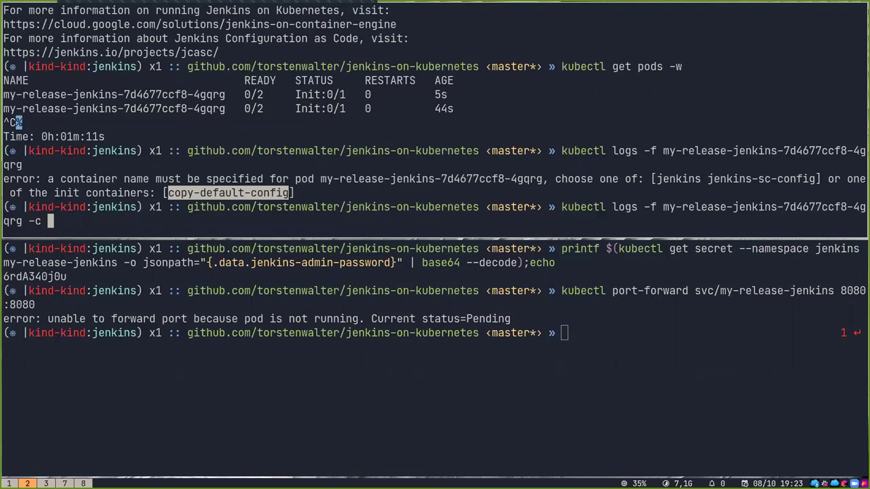
{"action": "key", "text": "ctrl+shift+v"}
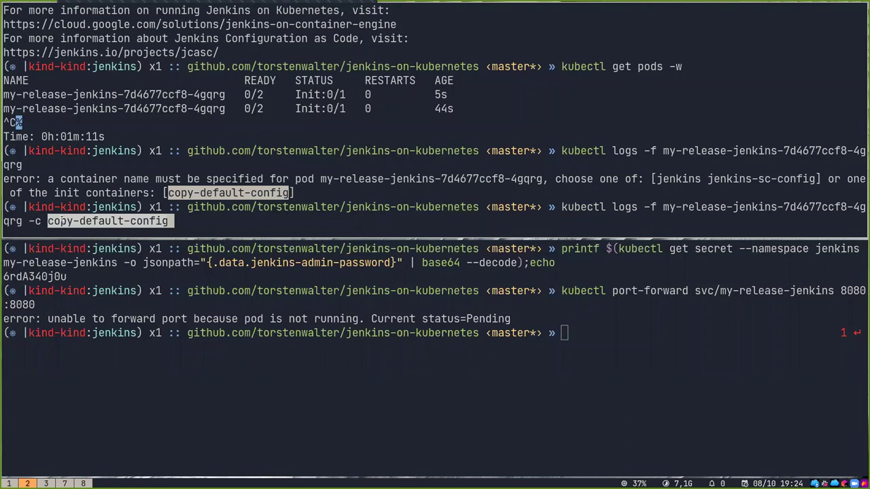
{"action": "key", "text": "Return"}
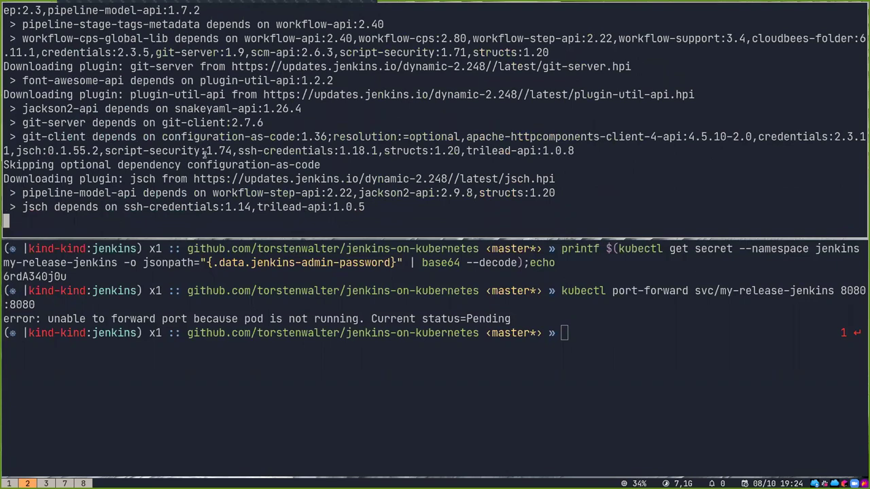
Review the plugin download log fullscreen, then run kgp to see the Jenkins pod Running 1/2.
{"action": "scroll", "coordinate": [203, 155], "scroll_direction": "up", "scroll_amount": 2}
{"action": "scroll", "coordinate": [204, 155], "scroll_direction": "up", "scroll_amount": 2}
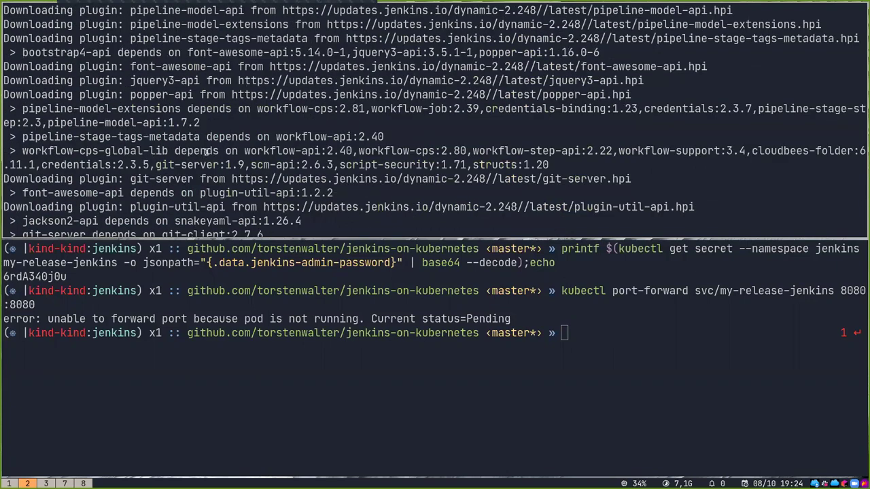
{"action": "scroll", "coordinate": [207, 151], "scroll_direction": "up", "scroll_amount": 6}
{"action": "scroll", "coordinate": [207, 151], "scroll_direction": "up", "scroll_amount": 5}
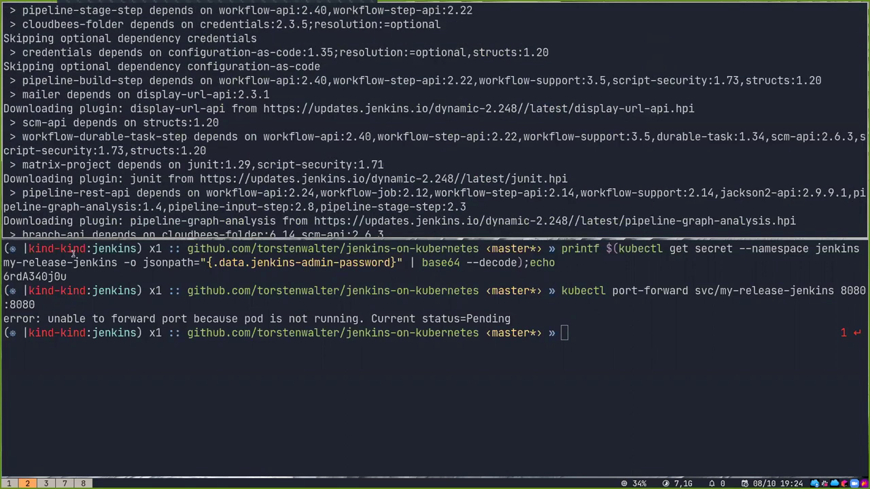
{"action": "key", "text": "super+f"}
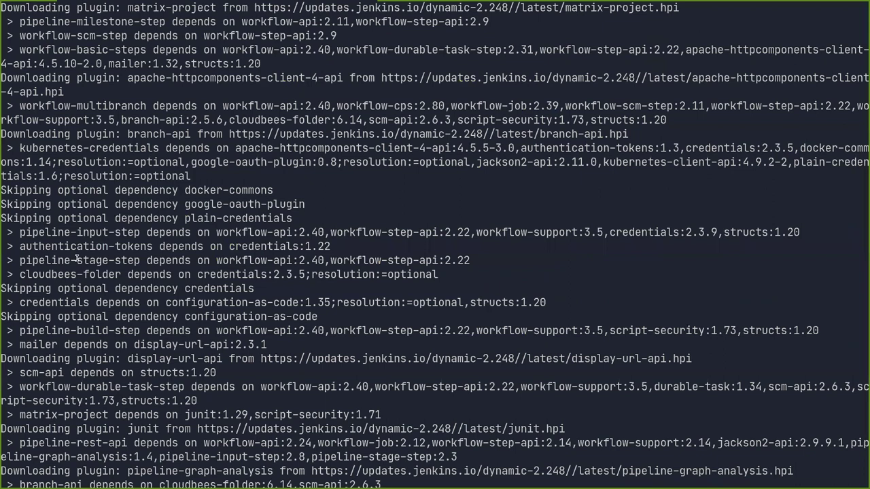
{"action": "scroll", "coordinate": [78, 259], "scroll_direction": "up", "scroll_amount": 10}
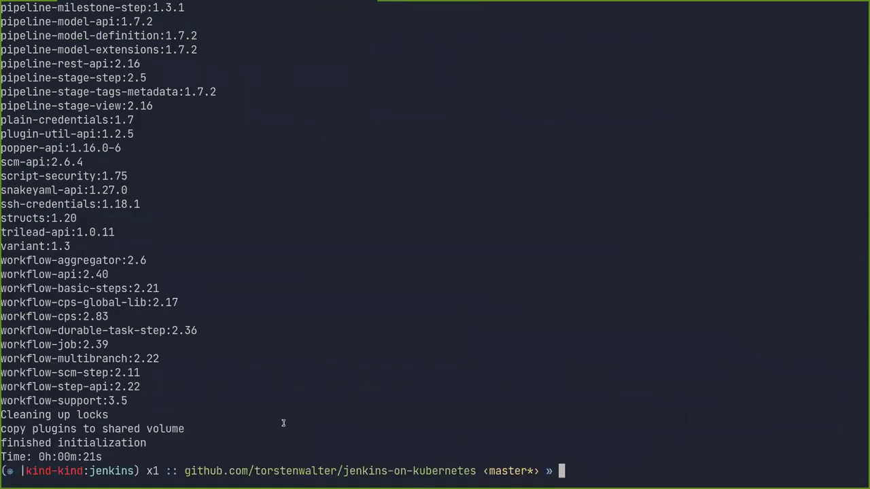
{"action": "type", "text": "kgp"}
{"action": "key", "text": "Return"}
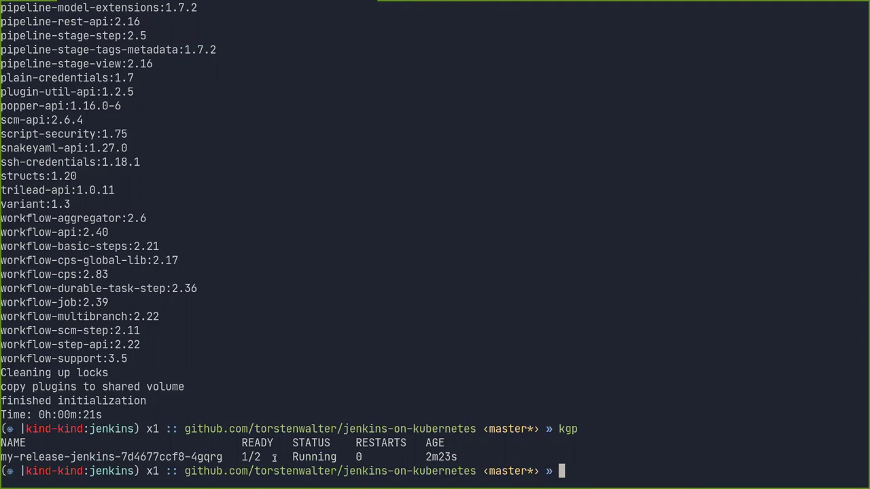
Restore the split terminals and check the Jenkins startup page in the browser.
{"action": "key", "text": "super+Return"}
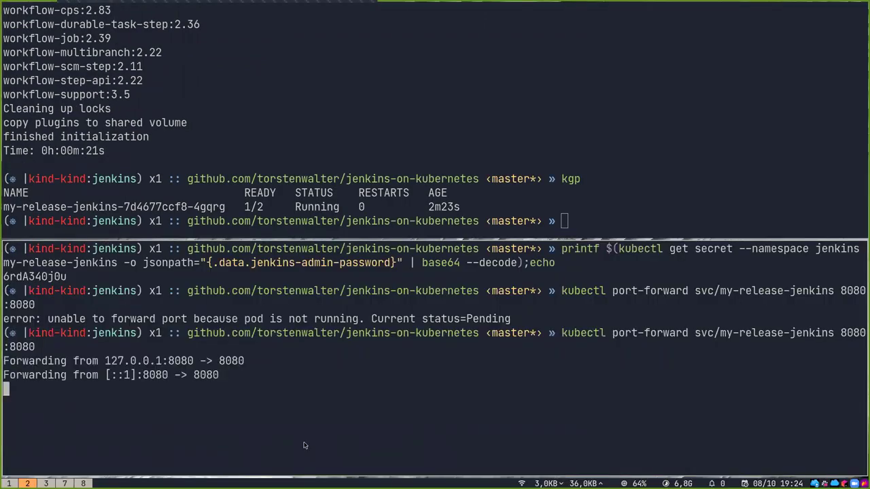
{"action": "key", "text": "super+1"}
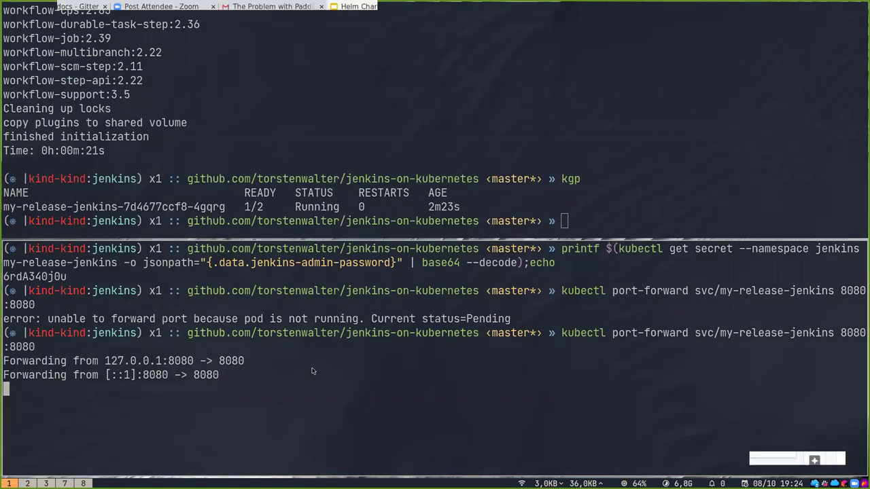
{"action": "key", "text": "ctrl+Tab"}
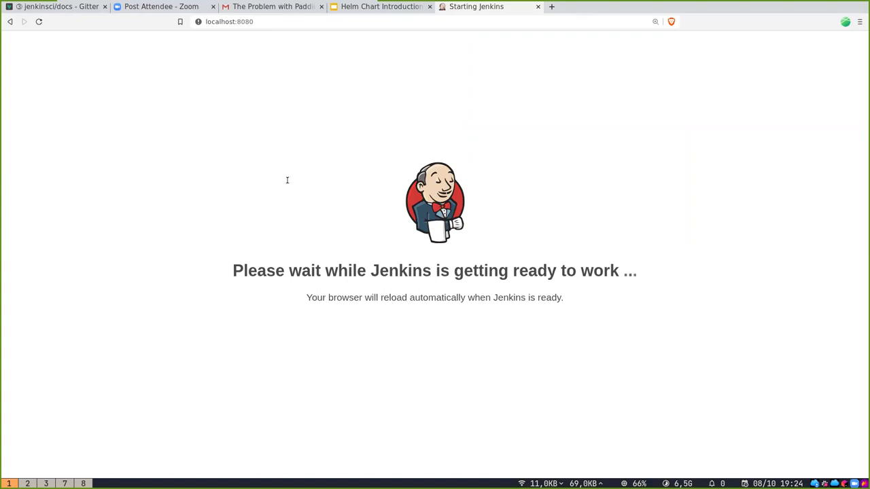
{"action": "key", "text": "super+2"}
Start a kubectl get secret command from history, then abort it.
{"action": "type", "text": "kubectl"}
{"action": "key", "text": "Up"}
{"action": "key", "text": "Up"}
{"action": "type", "text": "ge"}
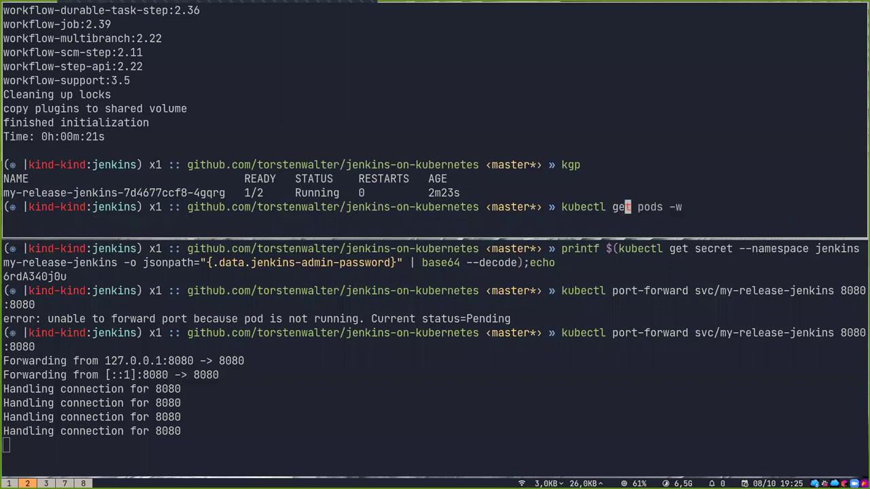
{"action": "type", "text": "t secret jenkin"}
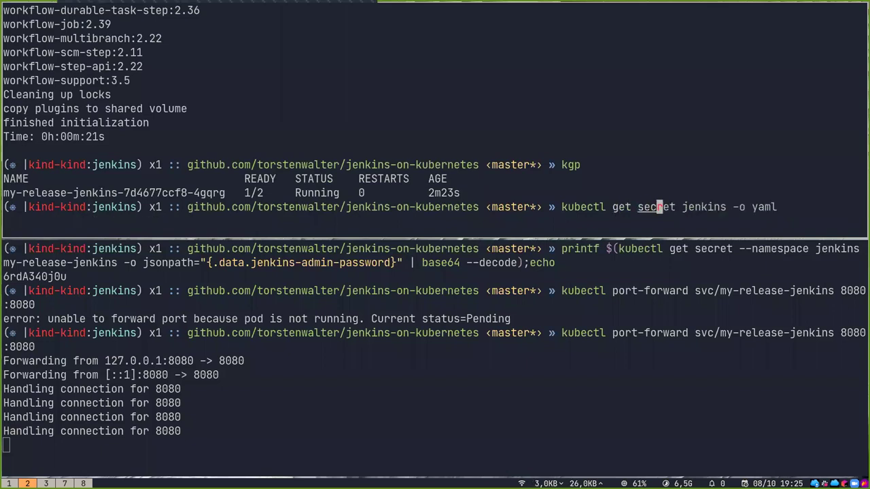
{"action": "key", "text": "Right"}
{"action": "key", "text": "ctrl+c"}
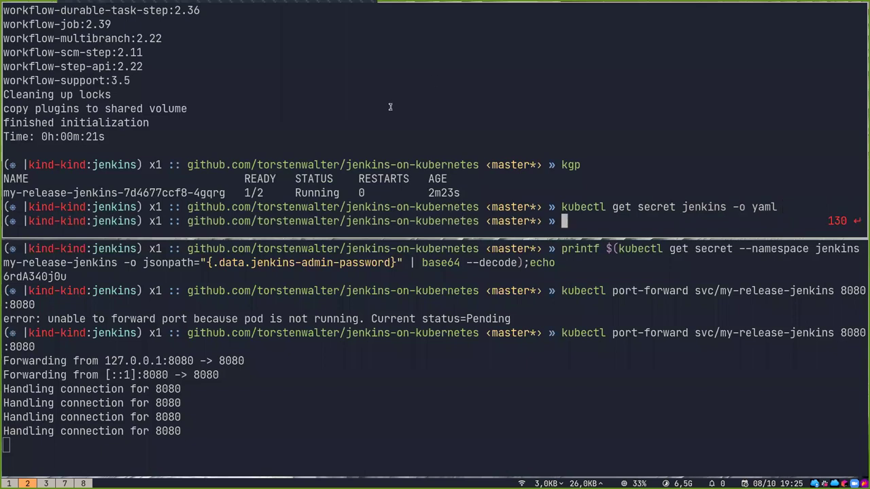
Rerun the printf admin-password decoding command from history.
{"action": "scroll", "coordinate": [390, 107], "scroll_direction": "up", "scroll_amount": 5}
{"action": "scroll", "coordinate": [380, 111], "scroll_direction": "down", "scroll_amount": 5}
{"action": "scroll", "coordinate": [367, 117], "scroll_direction": "up", "scroll_amount": 2}
{"action": "scroll", "coordinate": [363, 120], "scroll_direction": "up", "scroll_amount": 10}
{"action": "scroll", "coordinate": [362, 120], "scroll_direction": "down", "scroll_amount": 15}
{"action": "key", "text": "Up"}
{"action": "key", "text": "Up"}
{"action": "key", "text": "Up"}
{"action": "key", "text": "Return"}
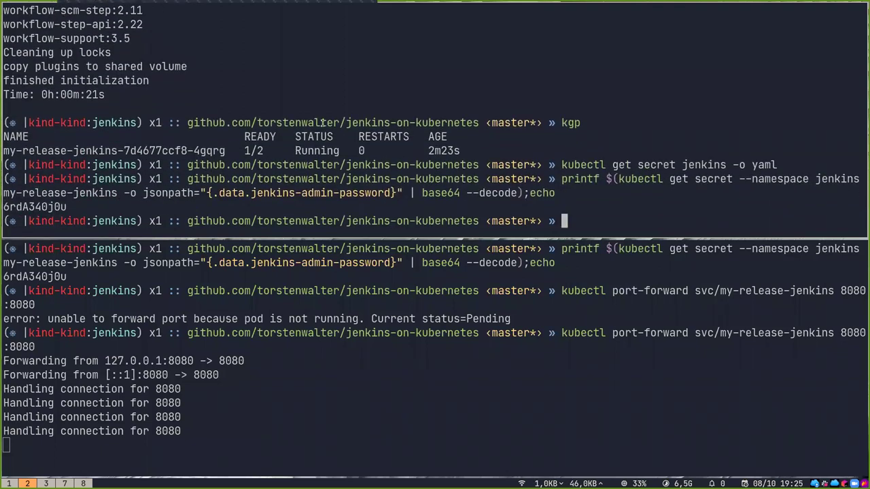
Copy the decoded admin password into the Jenkins sign-in form.
{"action": "double_click", "coordinate": [50, 206]}
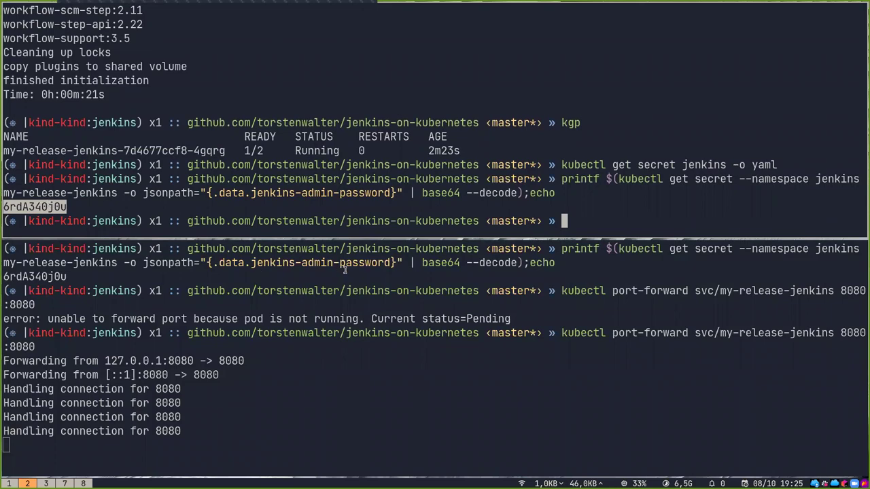
{"action": "key", "text": "super+1"}
{"action": "key", "text": "ctrl+v"}
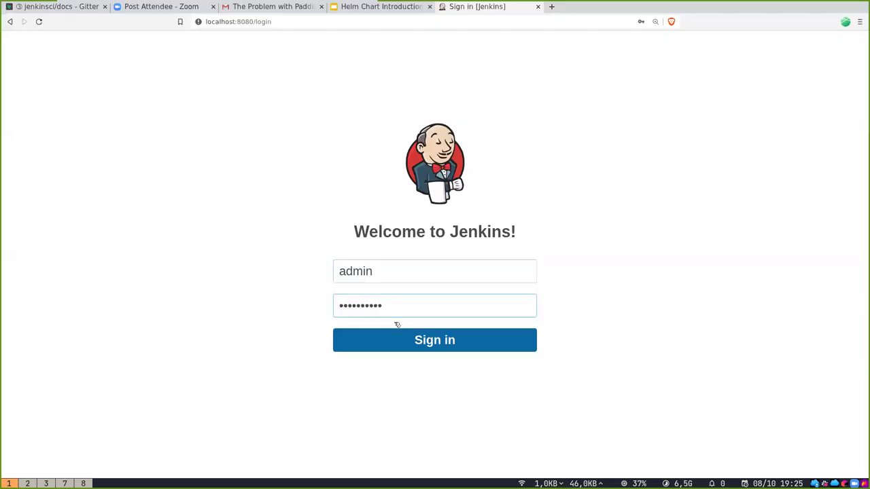
Submit the Jenkins sign-in form with the admin username and decoded password.
{"action": "left_click", "coordinate": [403, 338]}
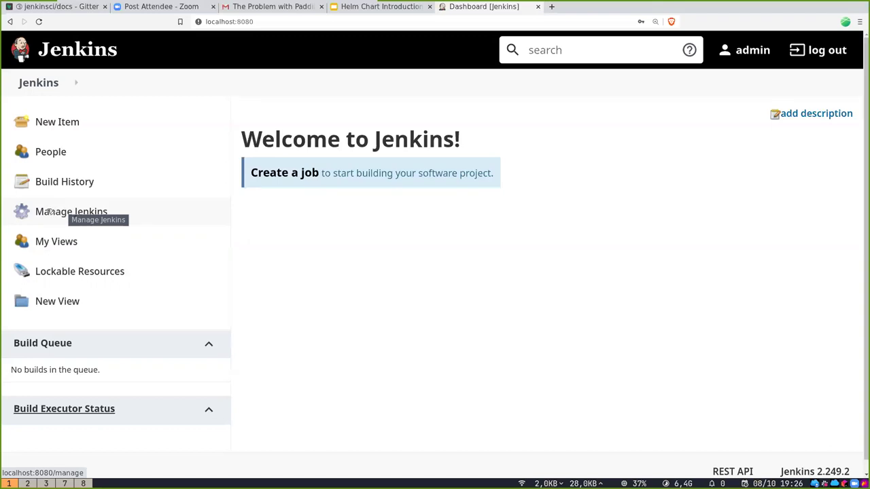
Start a New Item, fill the name demo from suggestions, and create it as a Pipeline.
{"action": "left_click", "coordinate": [57, 125]}
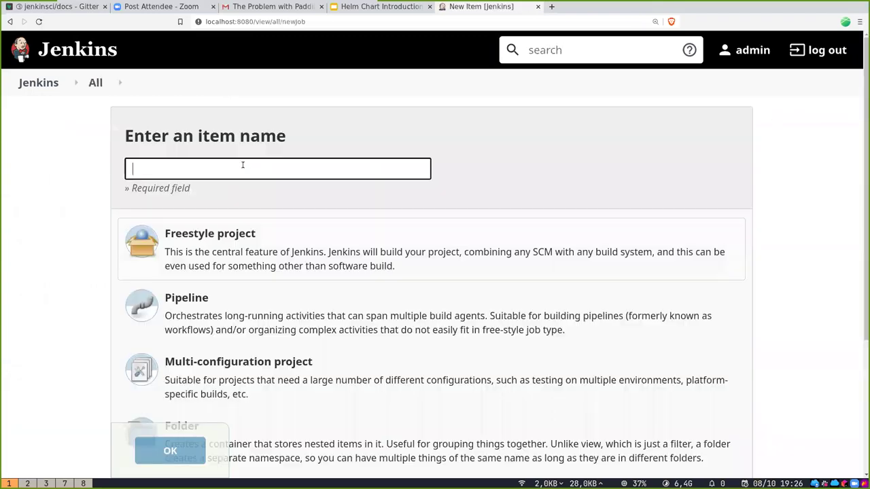
{"action": "left_click", "coordinate": [242, 165]}
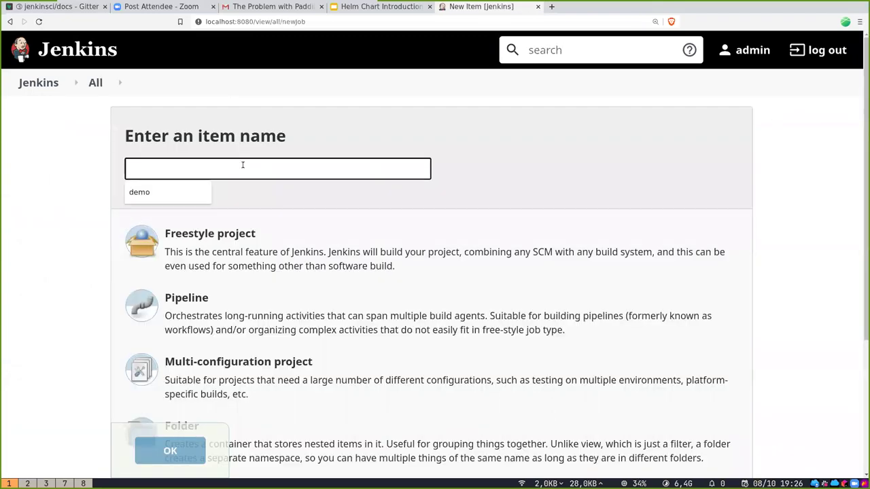
{"action": "left_click", "coordinate": [180, 192]}
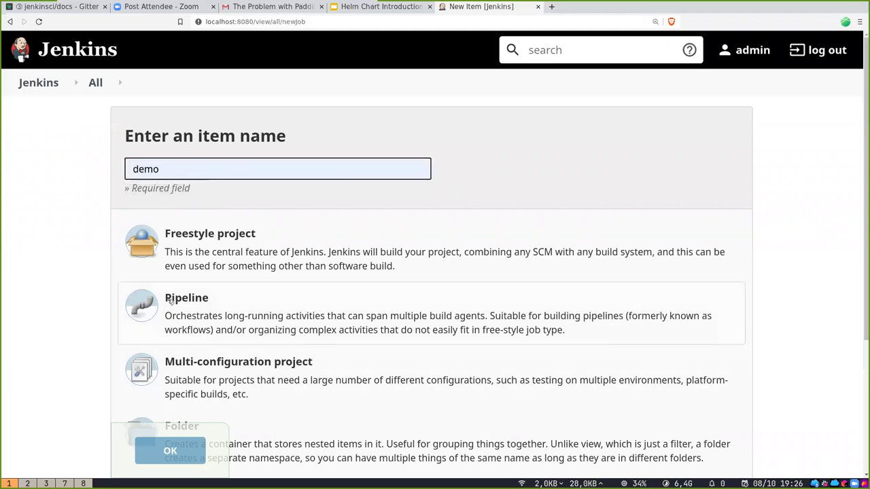
{"action": "left_click", "coordinate": [187, 450]}
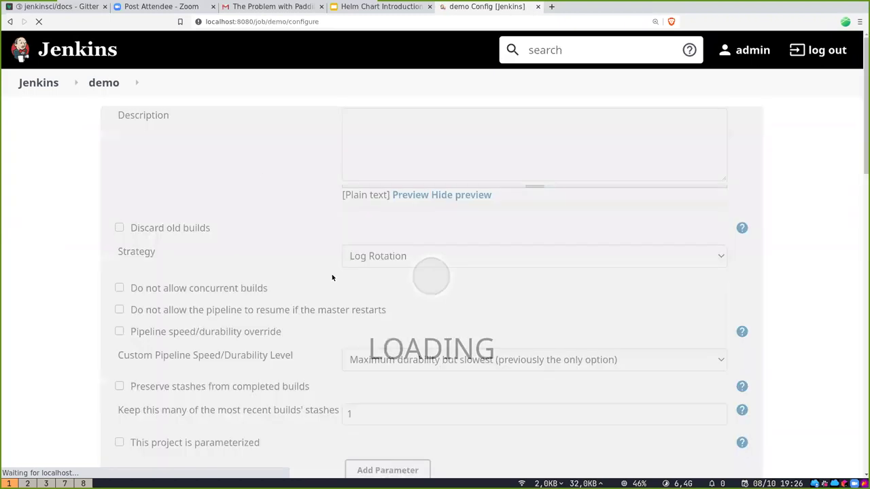
Insert the Hello World sample into the demo pipeline script and save the configuration.
{"action": "scroll", "coordinate": [287, 364], "scroll_direction": "down", "scroll_amount": 8}
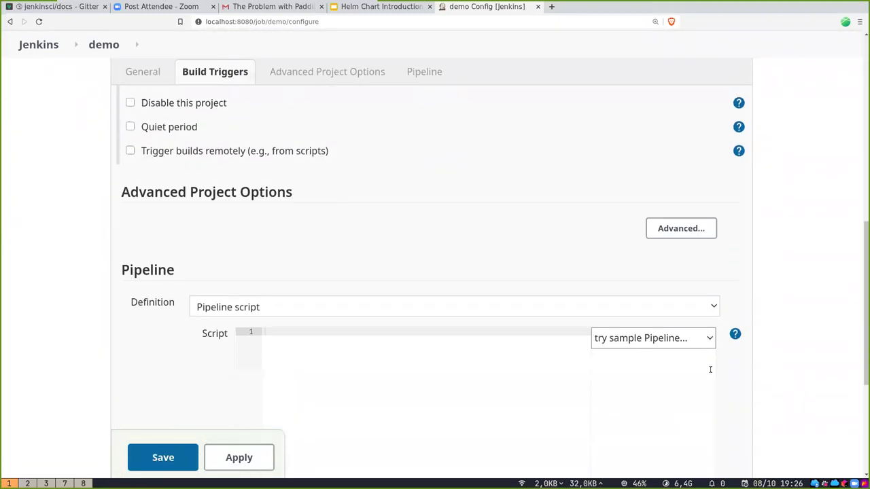
{"action": "left_click", "coordinate": [667, 338]}
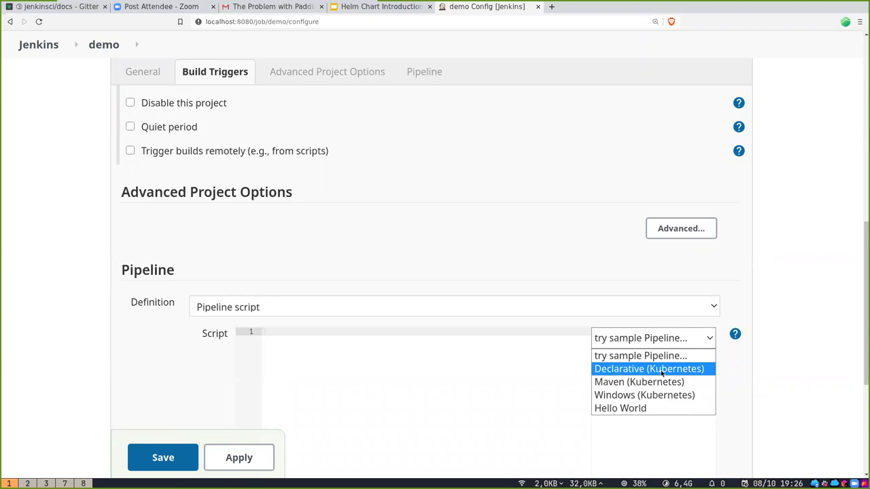
{"action": "left_click", "coordinate": [639, 408]}
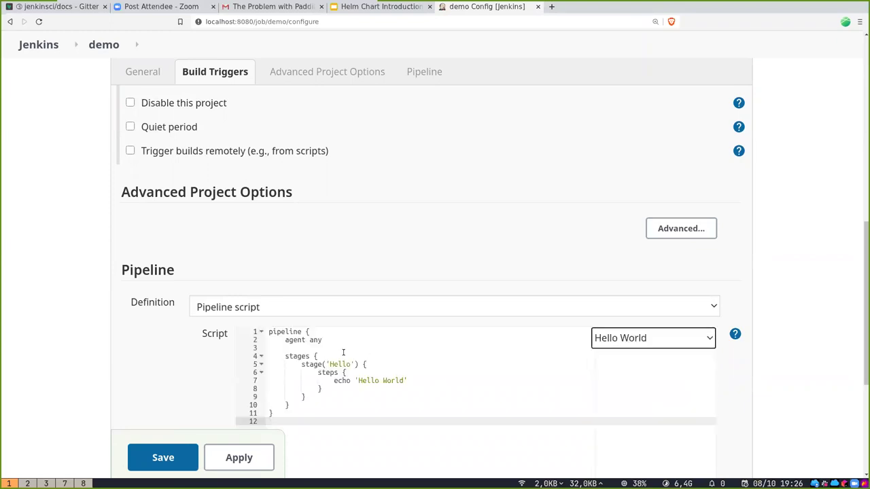
{"action": "double_click", "coordinate": [315, 339]}
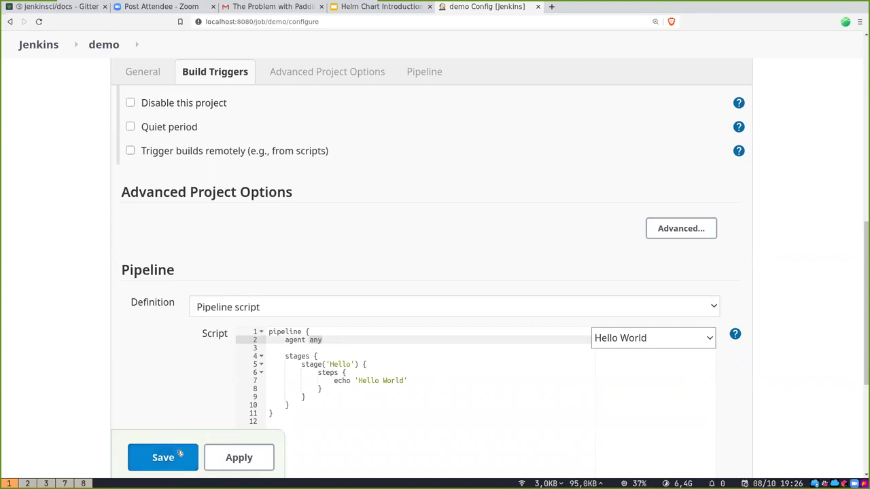
{"action": "left_click", "coordinate": [163, 458]}
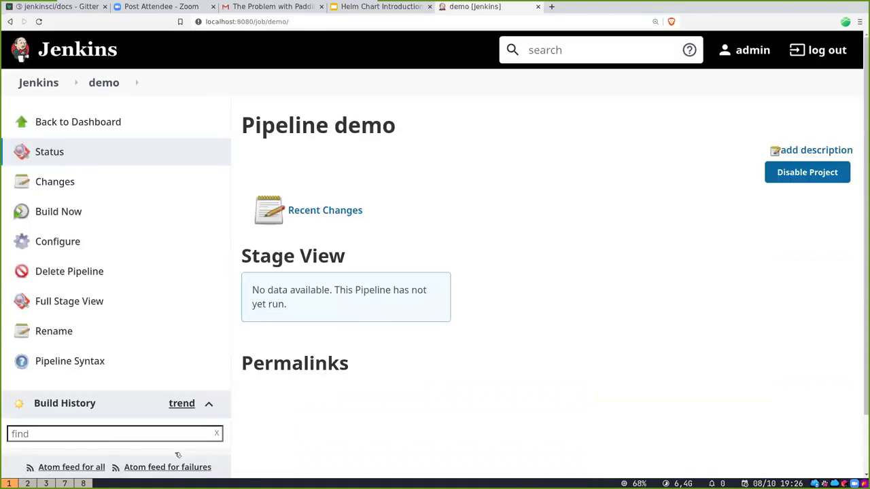
Launch demo build #1 and open its console output.
{"action": "left_click", "coordinate": [61, 212]}
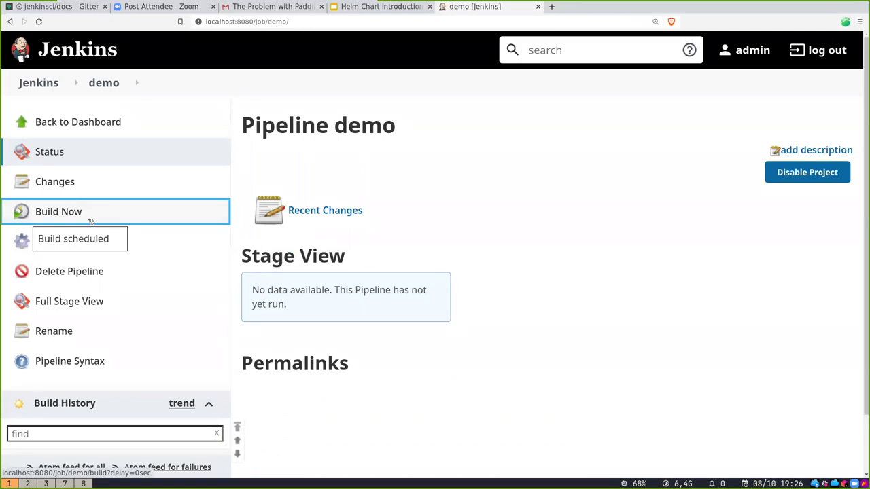
{"action": "scroll", "coordinate": [194, 270], "scroll_direction": "down", "scroll_amount": 2}
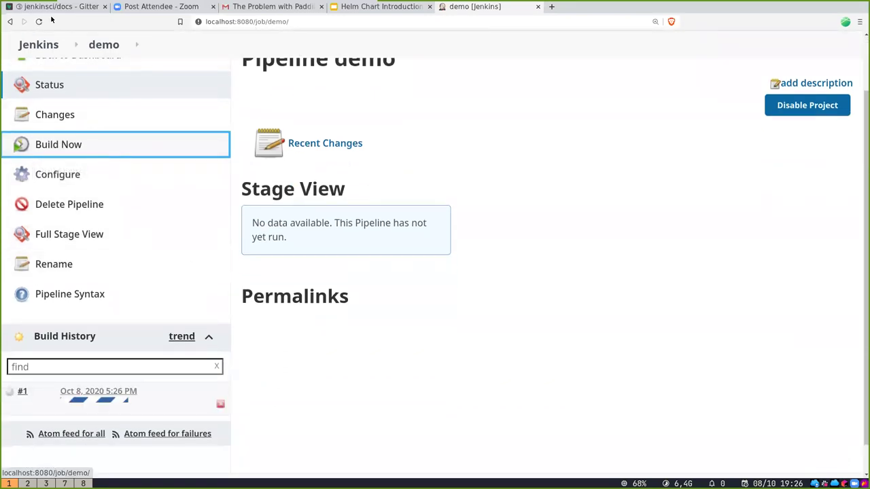
{"action": "left_click", "coordinate": [38, 21]}
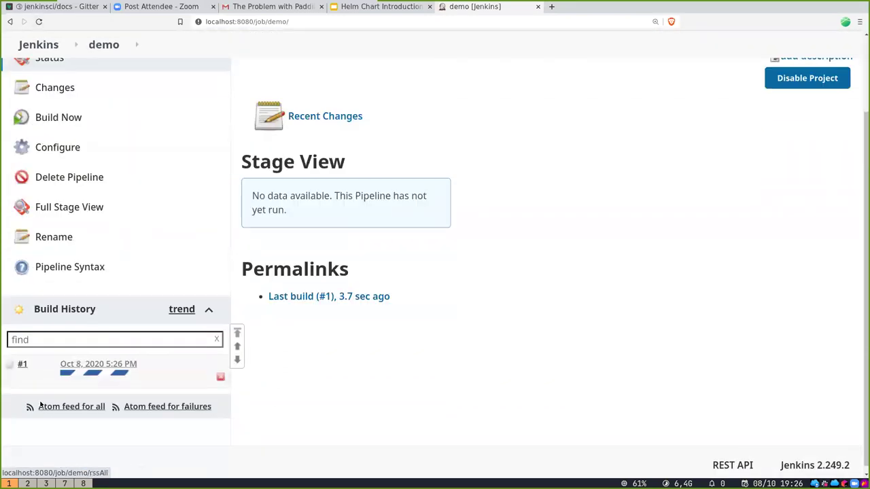
{"action": "left_click", "coordinate": [12, 365]}
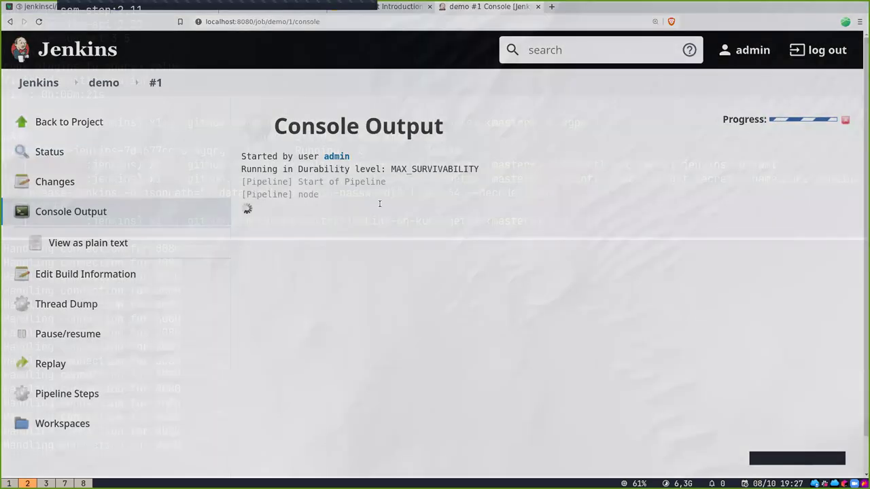
List pods with kgp to see my-release-jenkins at 2/2 Running.
{"action": "key", "text": "super+2"}
{"action": "type", "text": "kgp"}
{"action": "key", "text": "Return"}
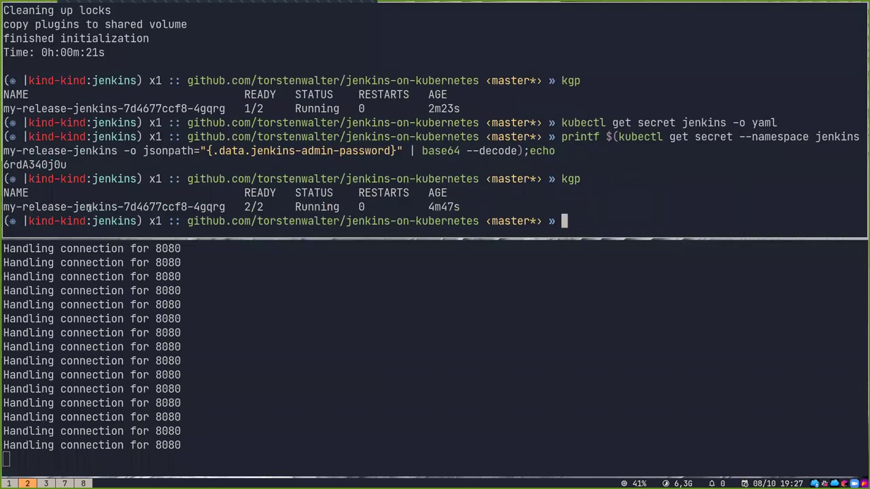
Select the Jenkins pod name and rerun the pod listing twice.
{"action": "double_click", "coordinate": [163, 206]}
{"action": "key", "text": "Up"}
{"action": "key", "text": "Return"}
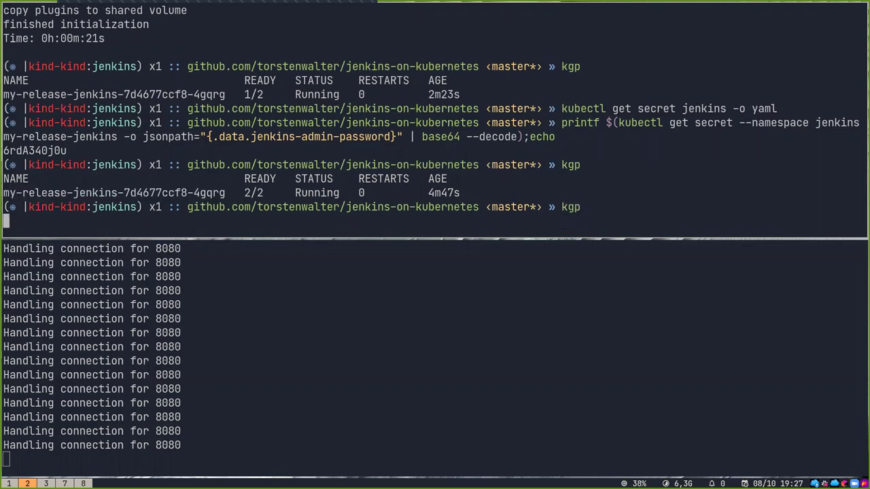
{"action": "key", "text": "Up"}
{"action": "key", "text": "Return"}
Watch pods with -w until agent pod default-qt7f2 reaches ContainerCreating, then return to Jenkins.
{"action": "key", "text": "Up"}
{"action": "type", "text": "-w"}
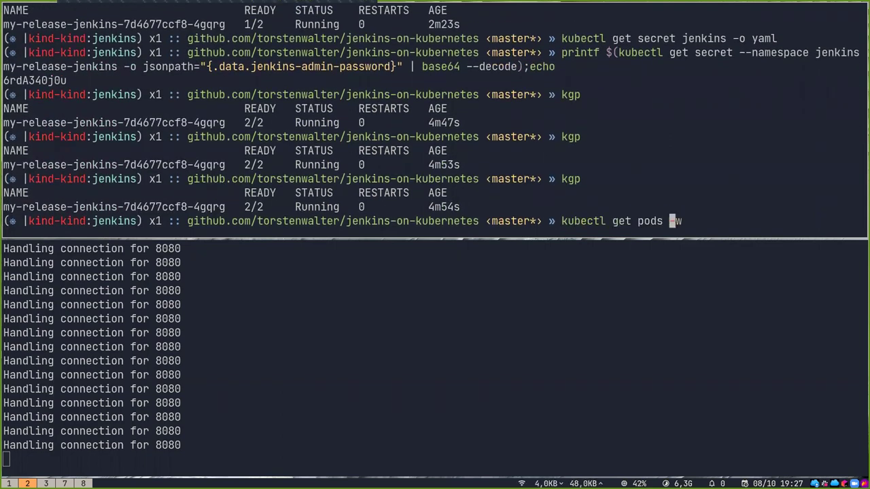
{"action": "key", "text": "Return"}
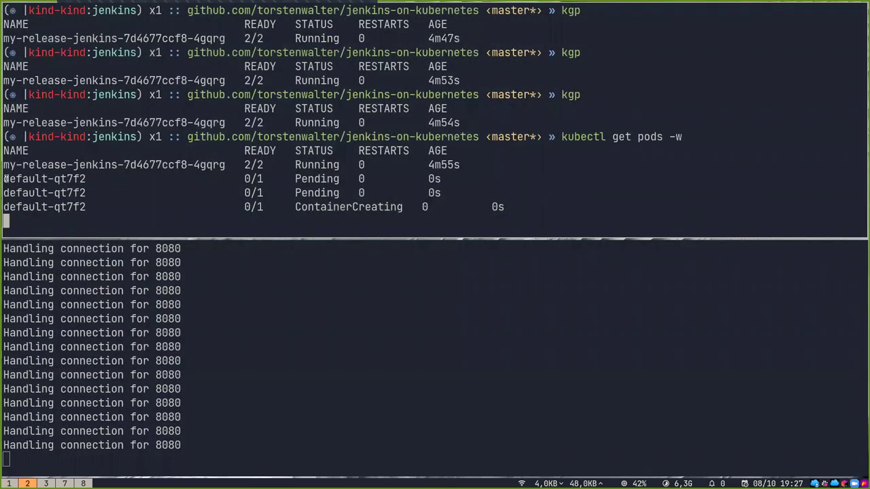
{"action": "left_click_drag", "start_coordinate": [5, 178], "coordinate": [91, 178]}
{"action": "double_click", "coordinate": [45, 176]}
{"action": "left_click", "coordinate": [55, 178]}
{"action": "key", "text": "super+1"}
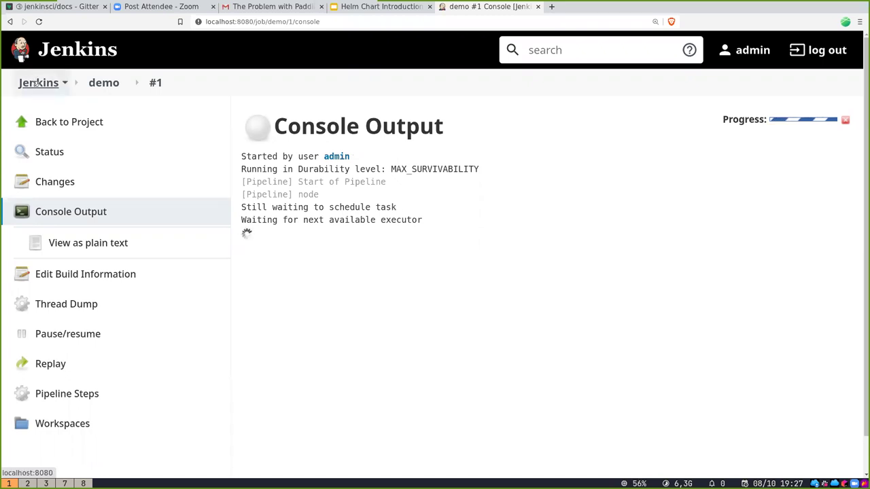
View the default-qt7f2 agent's page from the Jenkins dashboard.
{"action": "left_click", "coordinate": [32, 82]}
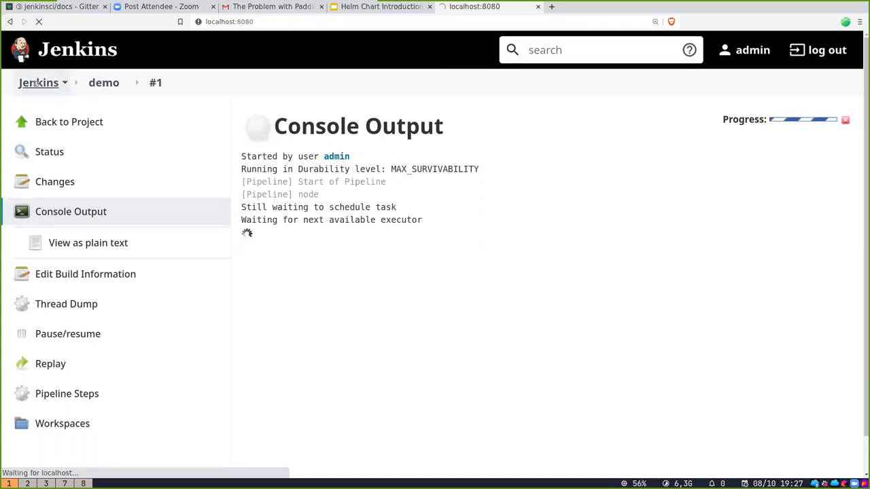
{"action": "scroll", "coordinate": [102, 360], "scroll_direction": "down", "scroll_amount": 1}
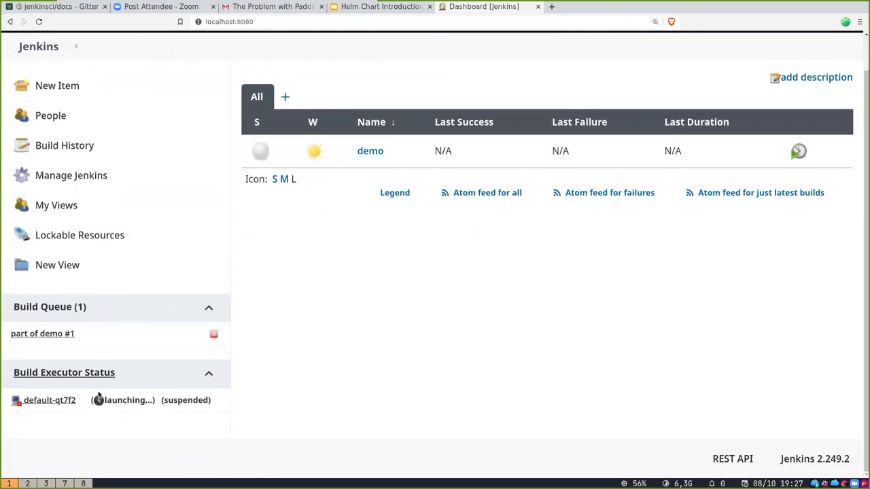
{"action": "left_click", "coordinate": [34, 400]}
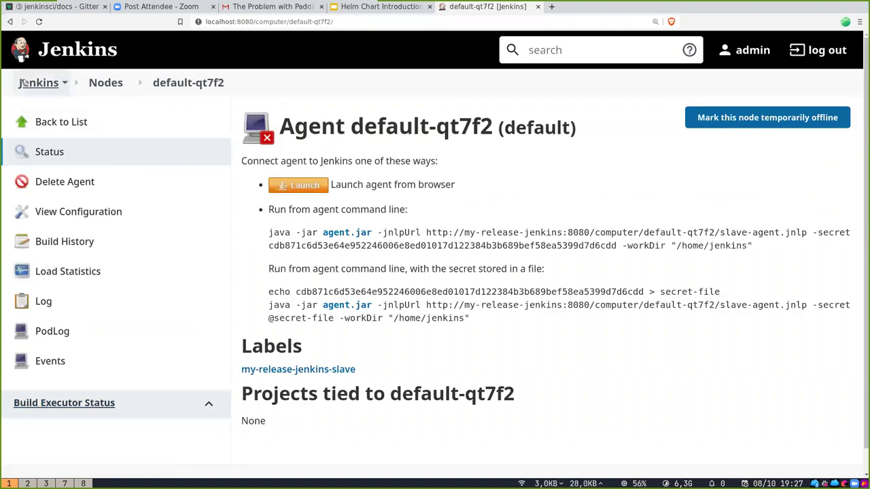
Open demo build #1's console output, now showing the agent pod being provisioned.
{"action": "left_click", "coordinate": [25, 83]}
{"action": "left_click", "coordinate": [370, 188]}
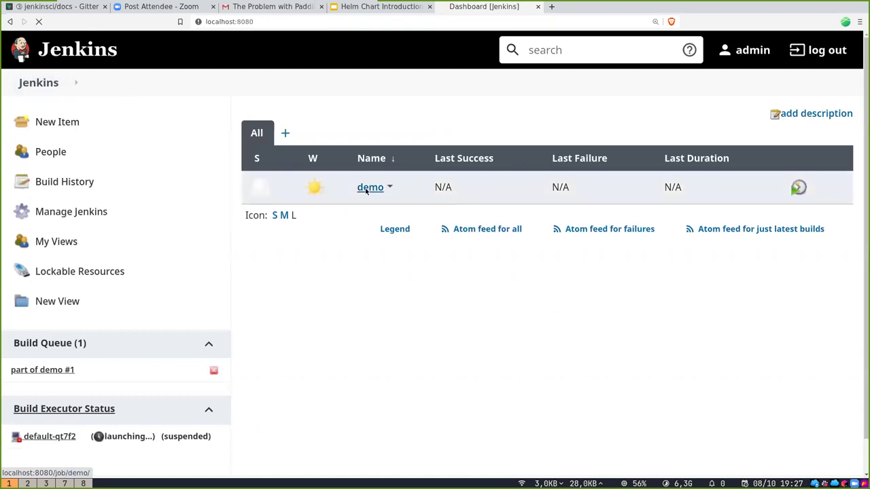
{"action": "scroll", "coordinate": [136, 348], "scroll_direction": "down", "scroll_amount": 3}
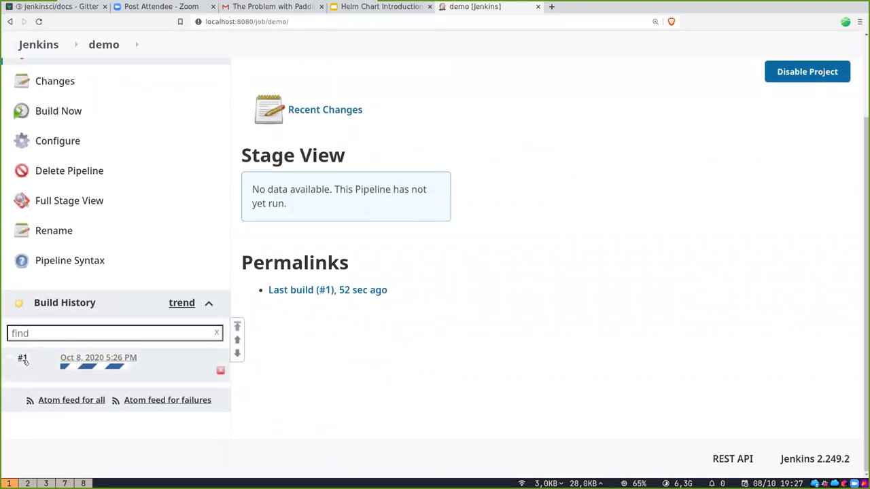
{"action": "left_click", "coordinate": [12, 362]}
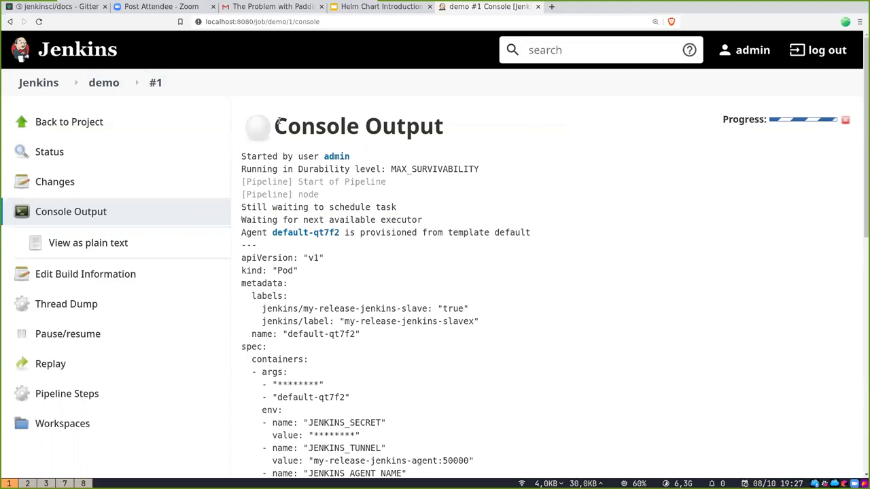
Scroll build #1's console to the end and select the Hello World output line.
{"action": "scroll", "coordinate": [561, 277], "scroll_direction": "down", "scroll_amount": 3}
{"action": "scroll", "coordinate": [451, 304], "scroll_direction": "up", "scroll_amount": 2}
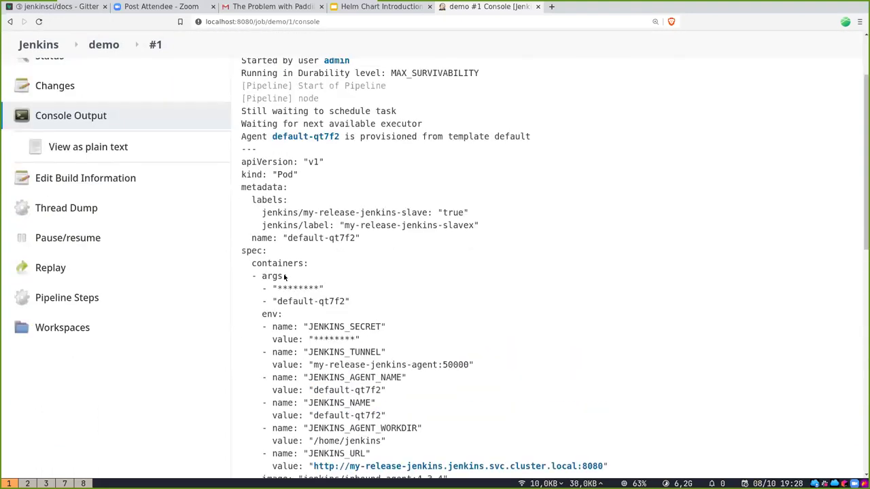
{"action": "scroll", "coordinate": [300, 361], "scroll_direction": "down", "scroll_amount": 1}
{"action": "scroll", "coordinate": [299, 360], "scroll_direction": "down", "scroll_amount": 8}
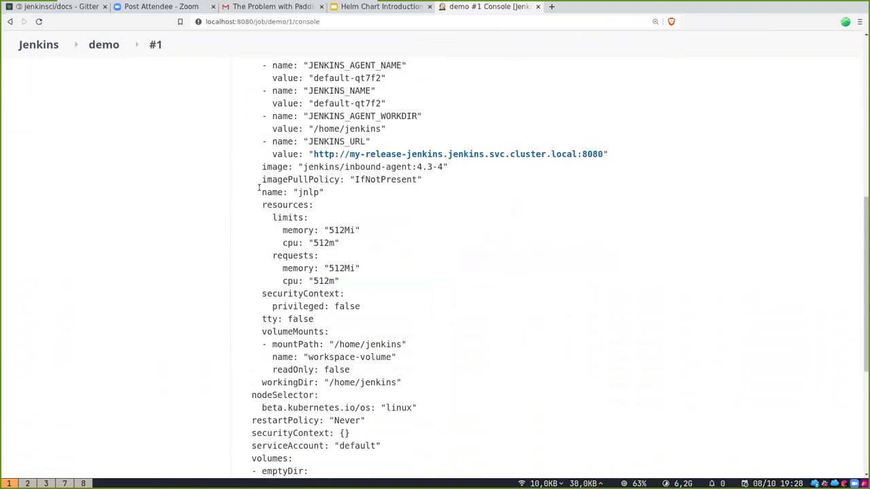
{"action": "scroll", "coordinate": [324, 326], "scroll_direction": "down", "scroll_amount": 6}
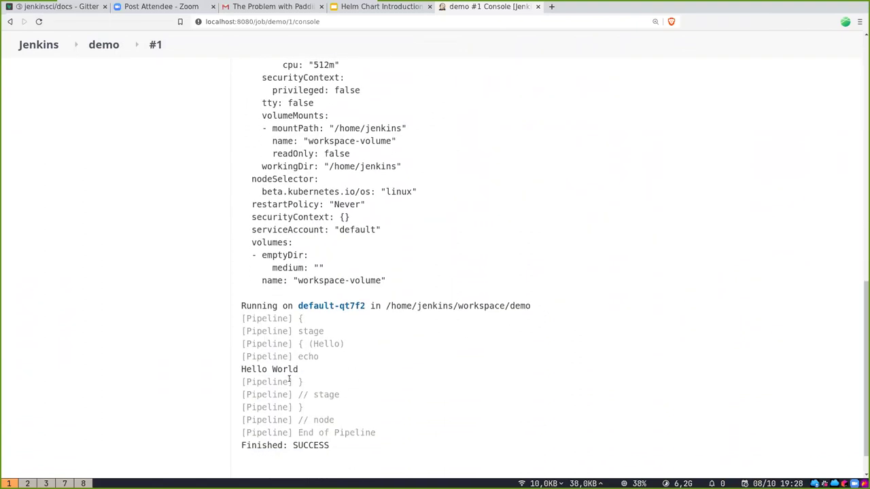
{"action": "left_click_drag", "start_coordinate": [242, 369], "coordinate": [298, 370]}
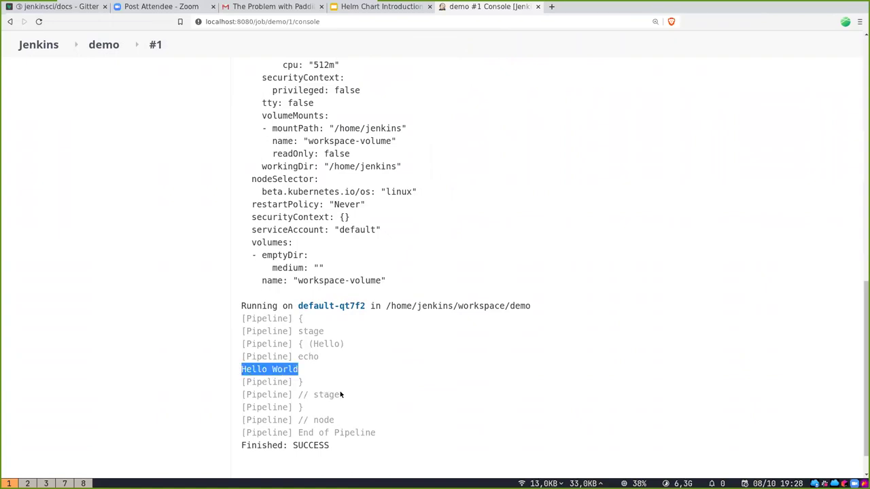
Return to the Jenkins dashboard showing demo's last success as #1, then switch to the terminal.
{"action": "left_click", "coordinate": [35, 45]}
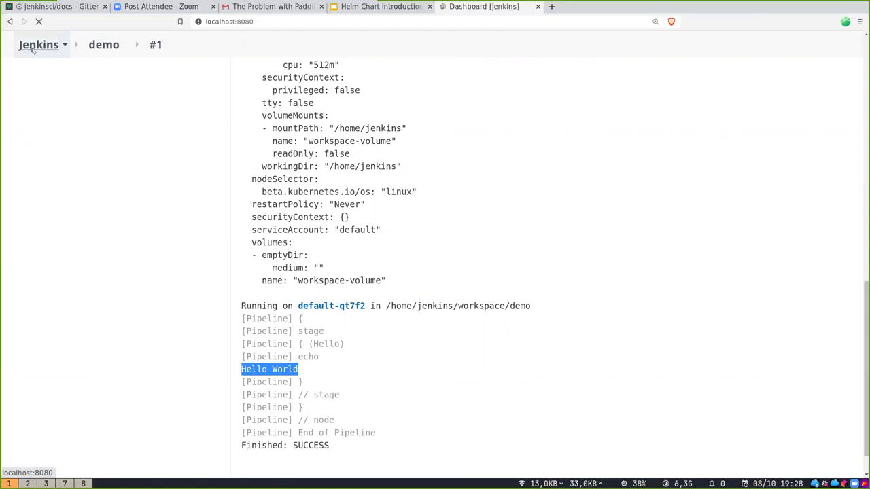
{"action": "scroll", "coordinate": [184, 347], "scroll_direction": "down", "scroll_amount": 1}
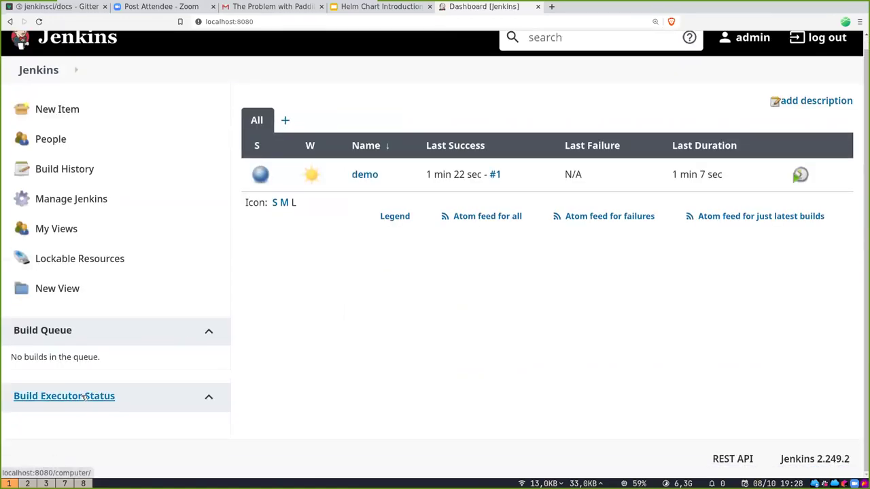
{"action": "key", "text": "super+2"}
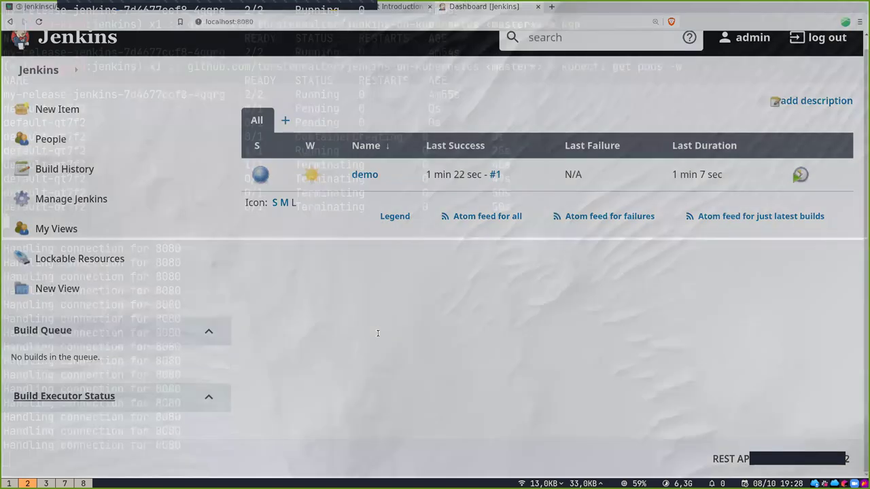
Stop the pod watch with Ctrl+C and rerun kubectl get pods without the watch option.
{"action": "key", "text": "ctrl+c"}
{"action": "key", "text": "Up"}
{"action": "key", "text": "BackSpace"}
{"action": "key", "text": "BackSpace"}
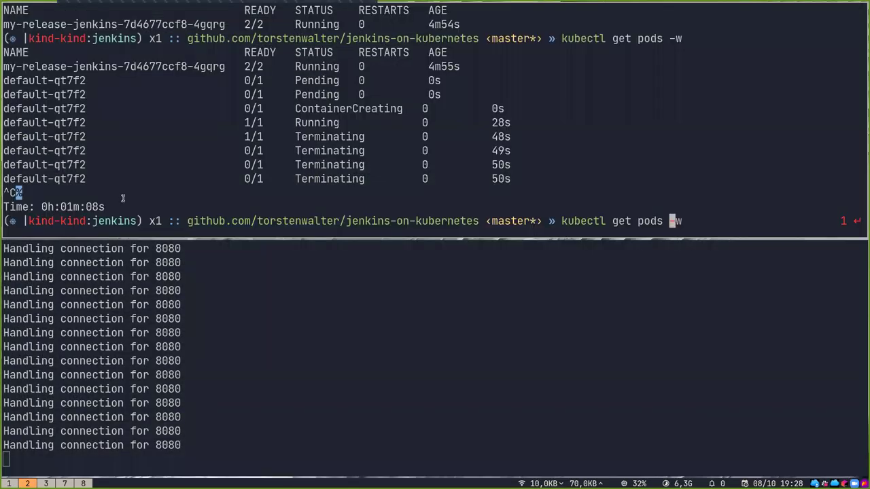
{"action": "key", "text": "Return"}
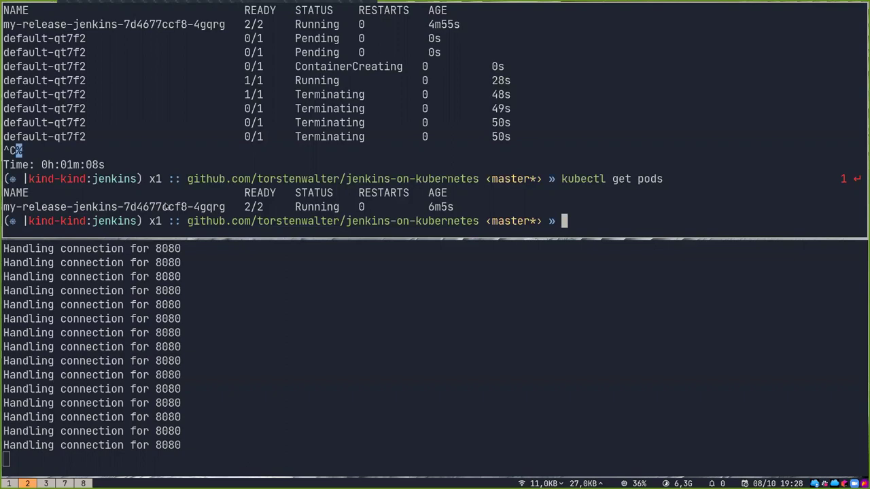
Highlight the remaining Jenkins pod's name and its 2/2 ready count, then return to the browser.
{"action": "key", "text": "super+1"}
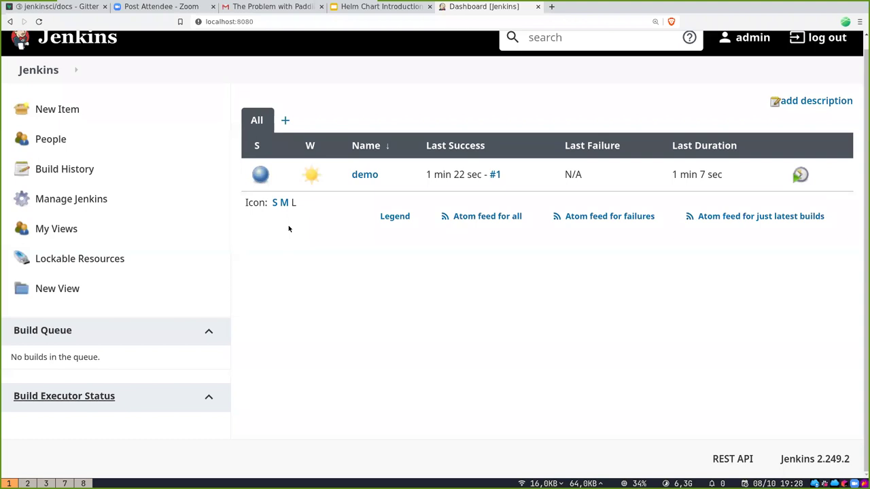
{"action": "key", "text": "super+2"}
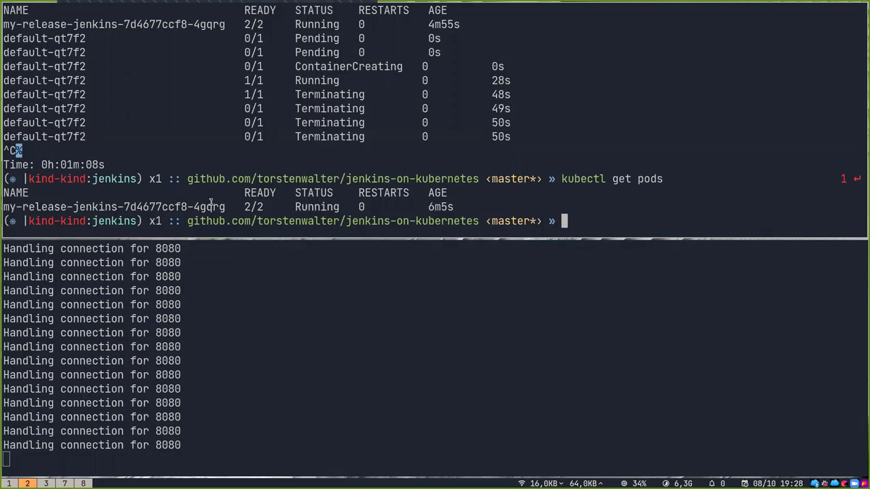
{"action": "double_click", "coordinate": [160, 207]}
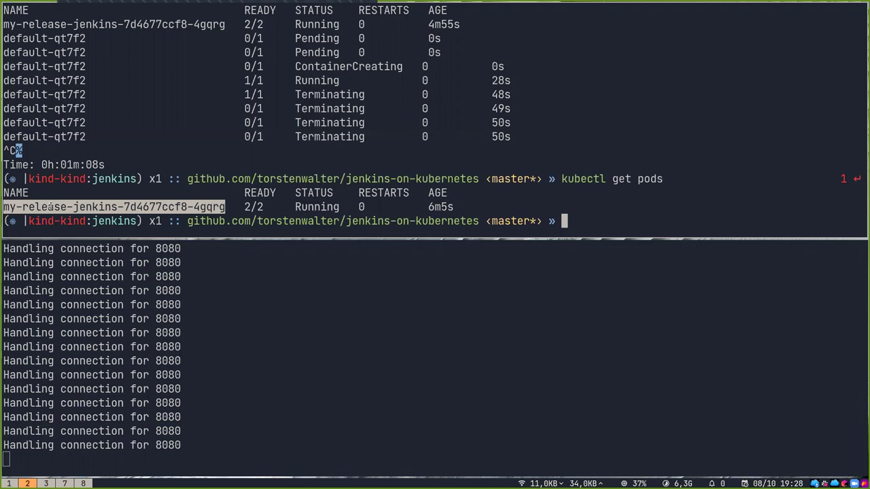
{"action": "double_click", "coordinate": [258, 206]}
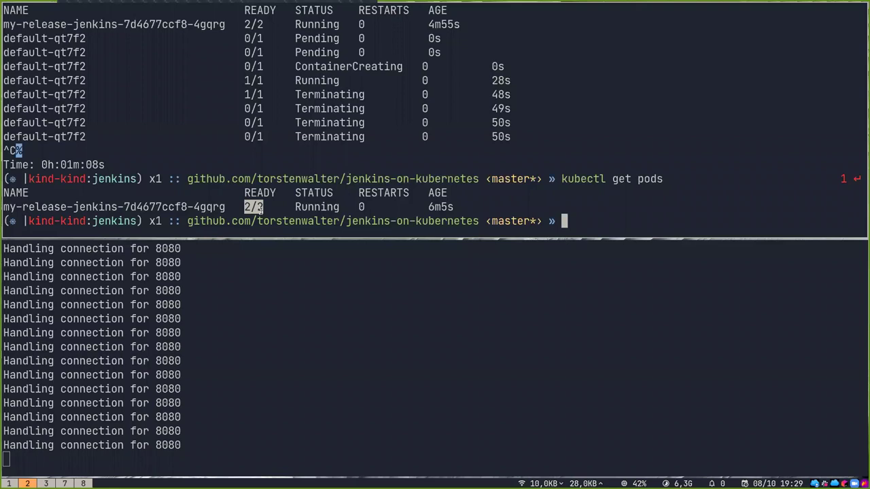
{"action": "left_click", "coordinate": [245, 210]}
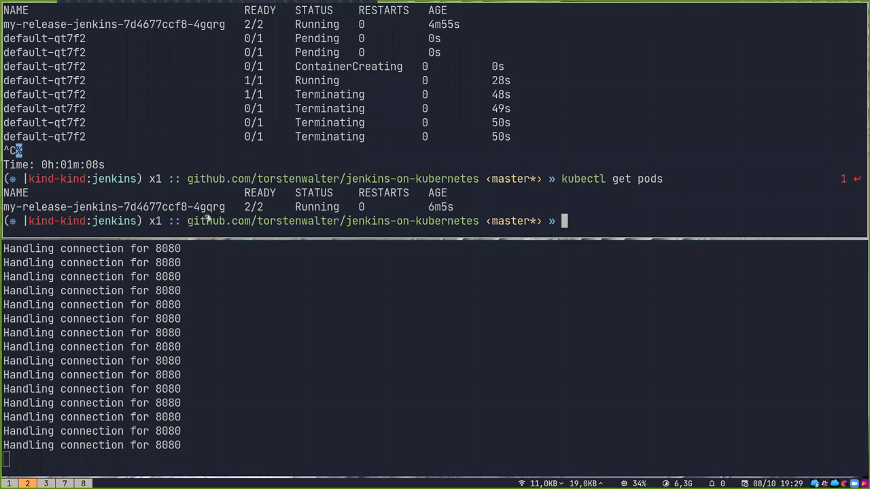
{"action": "key", "text": "super+1"}
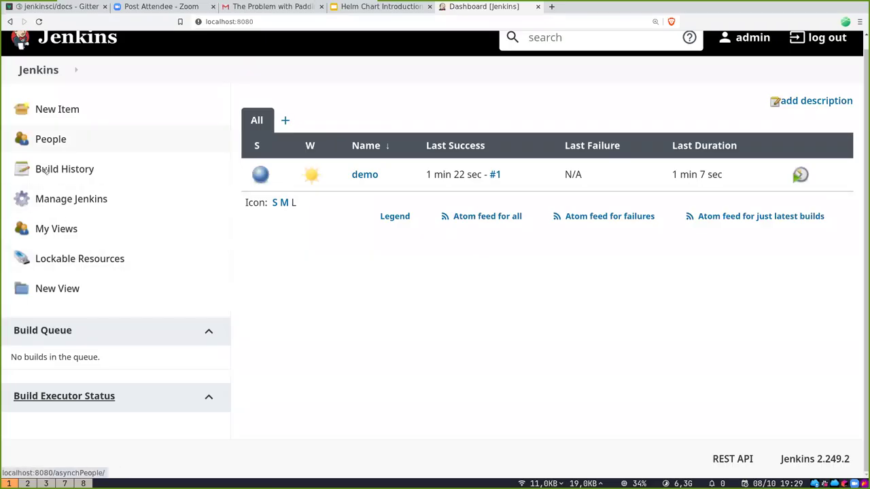
{"action": "left_click", "coordinate": [37, 77]}
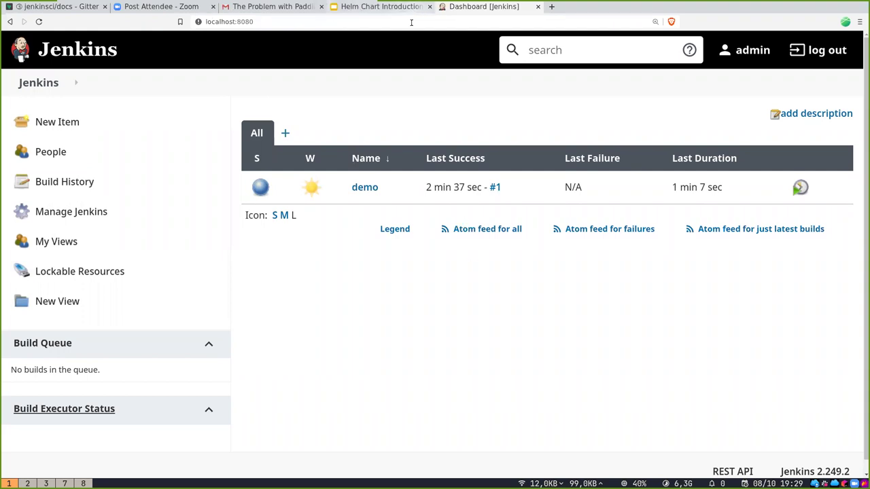
{"action": "key", "text": "ctrl+Page_Up"}
{"action": "left_click", "coordinate": [60, 390]}
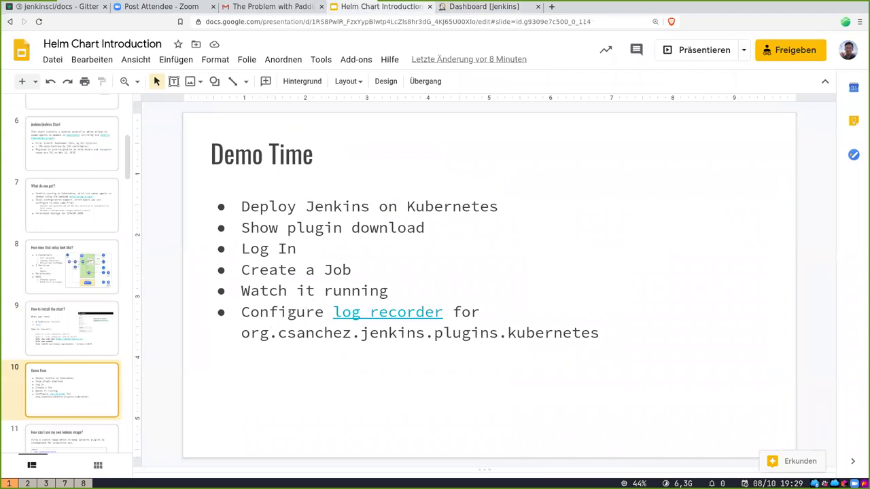
{"action": "left_click", "coordinate": [239, 333]}
{"action": "left_click", "coordinate": [598, 331], "text": "shift"}
{"action": "key", "text": "ctrl+c"}
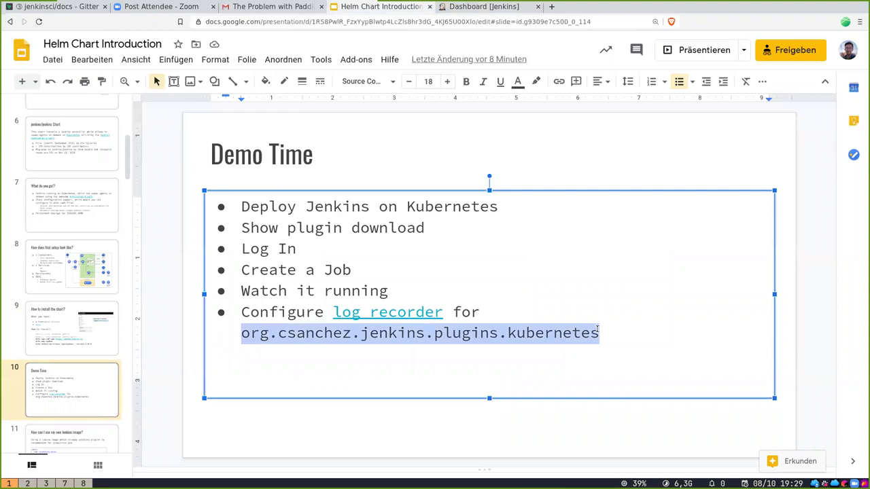
{"action": "left_click", "coordinate": [484, 7]}
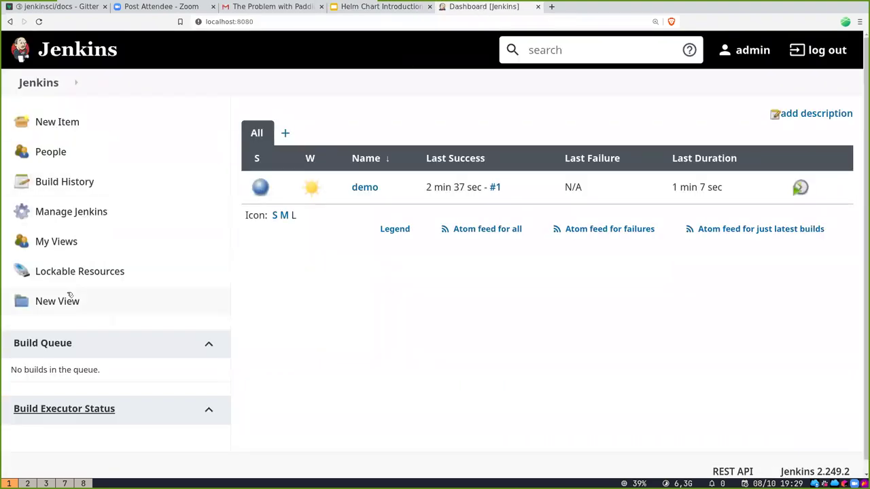
Create a new log recorder named kubernetes from Manage Jenkins > System Log.
{"action": "left_click", "coordinate": [72, 213]}
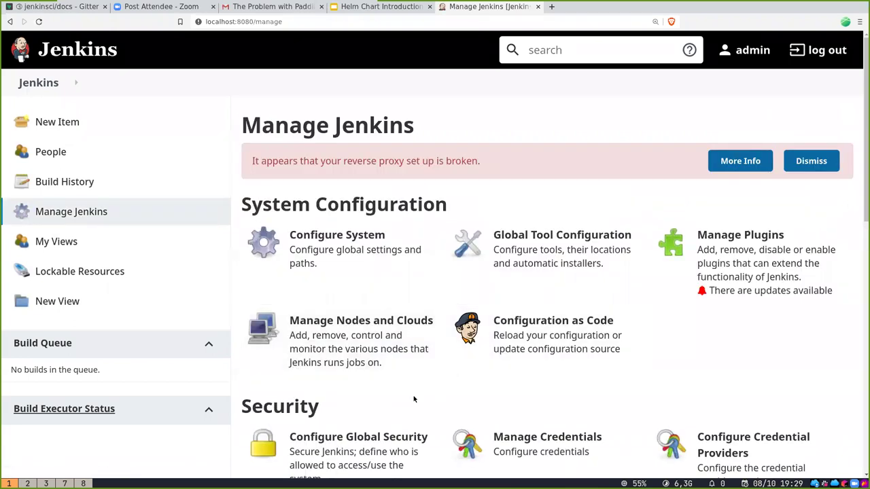
{"action": "scroll", "coordinate": [411, 398], "scroll_direction": "down", "scroll_amount": 5}
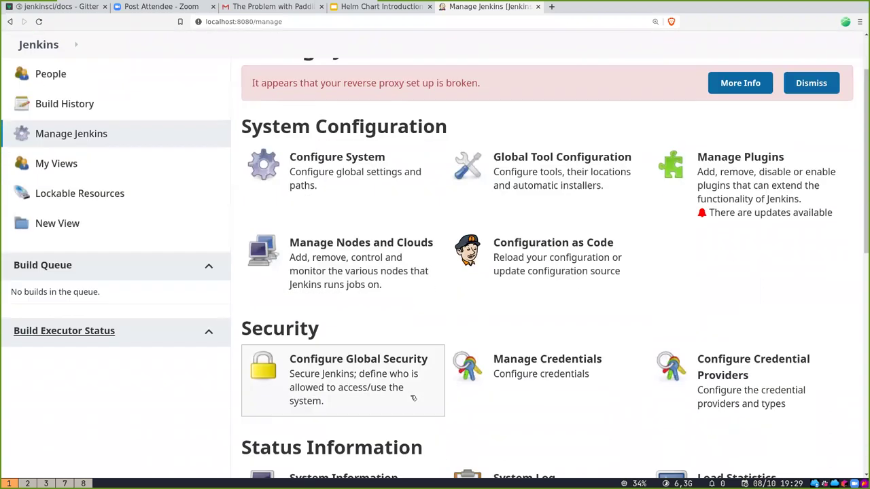
{"action": "left_click", "coordinate": [527, 183]}
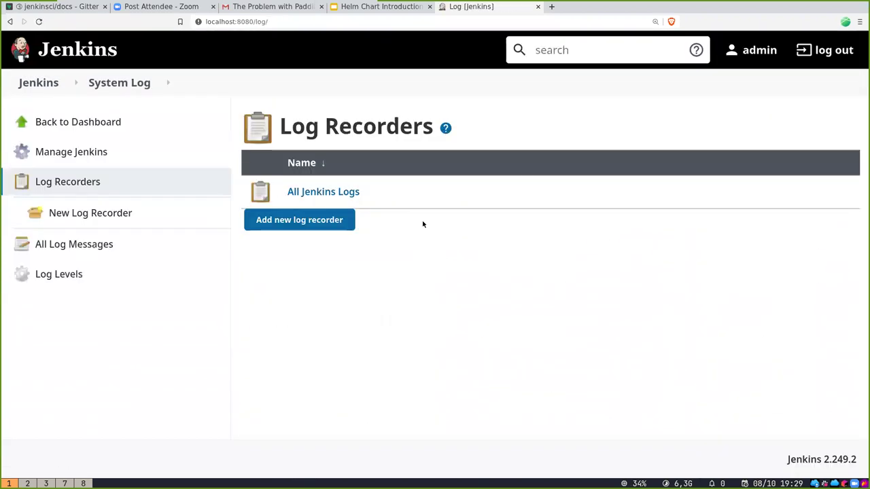
{"action": "left_click", "coordinate": [338, 220]}
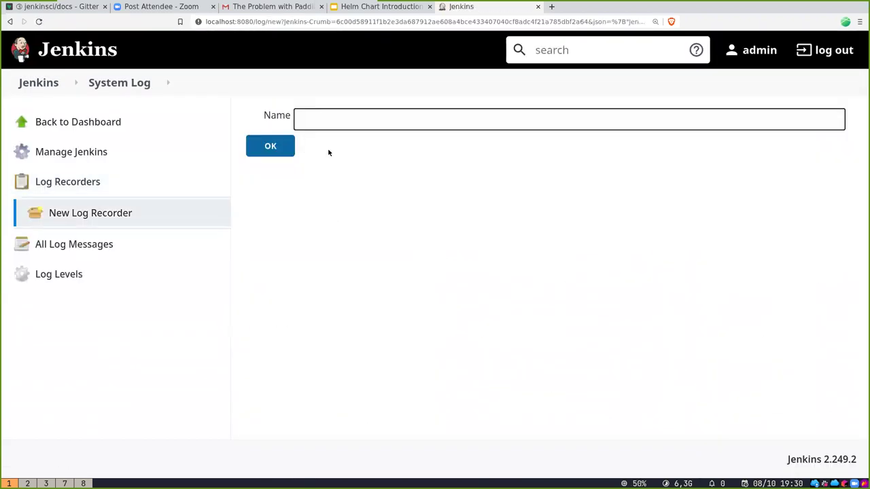
{"action": "type", "text": "kubernetes"}
{"action": "left_click", "coordinate": [284, 147]}
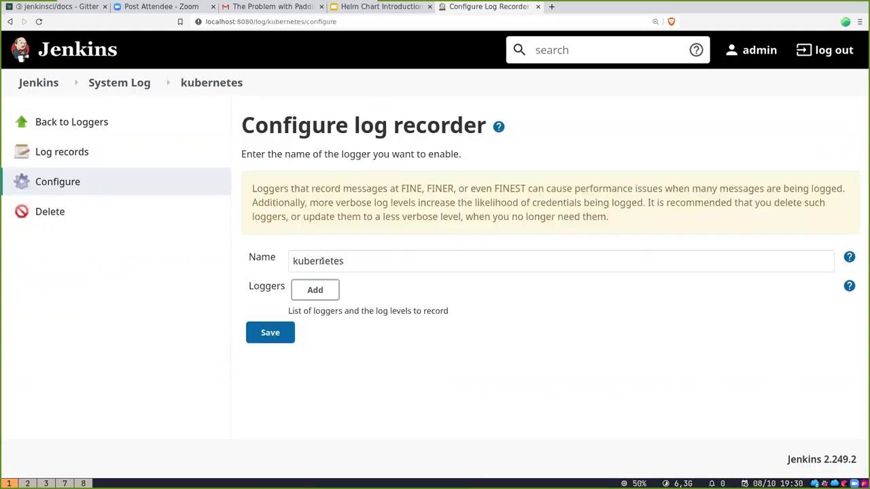
Add the logger org.csanchez.jenkins.plugins.kubernetes at level ALL and save the recorder.
{"action": "left_click", "coordinate": [315, 290]}
{"action": "left_click", "coordinate": [356, 293]}
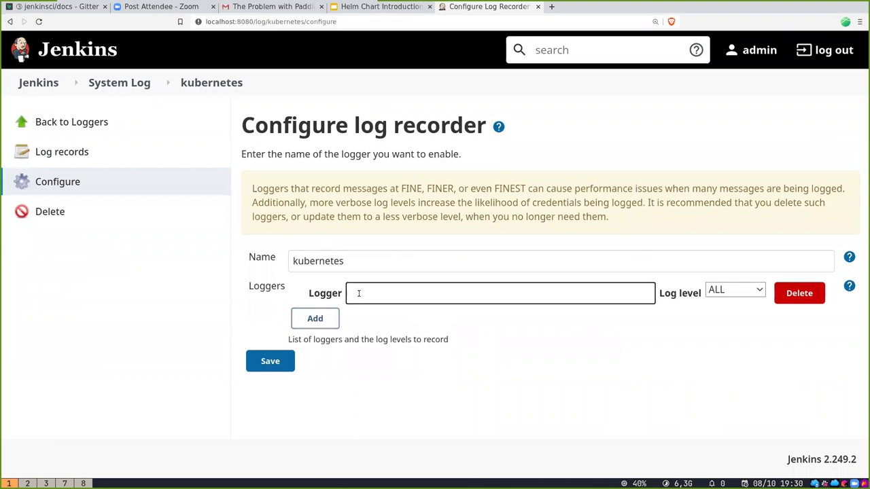
{"action": "key", "text": "ctrl+v"}
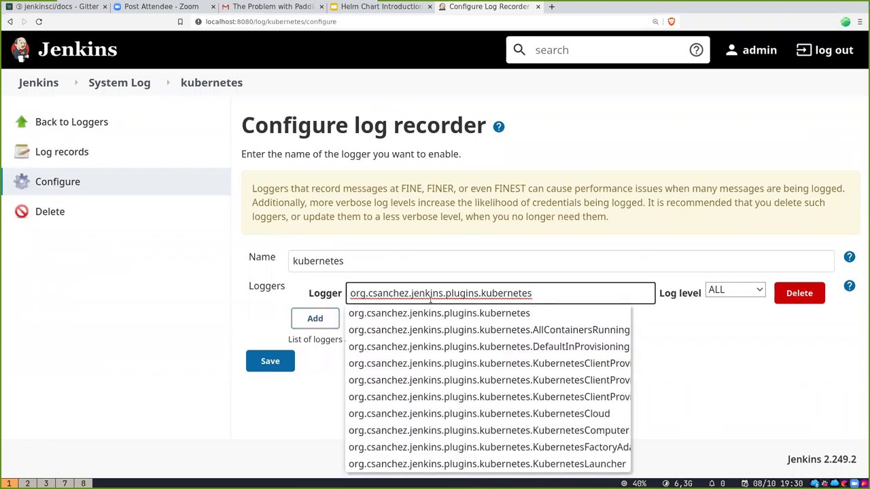
{"action": "left_click", "coordinate": [695, 322]}
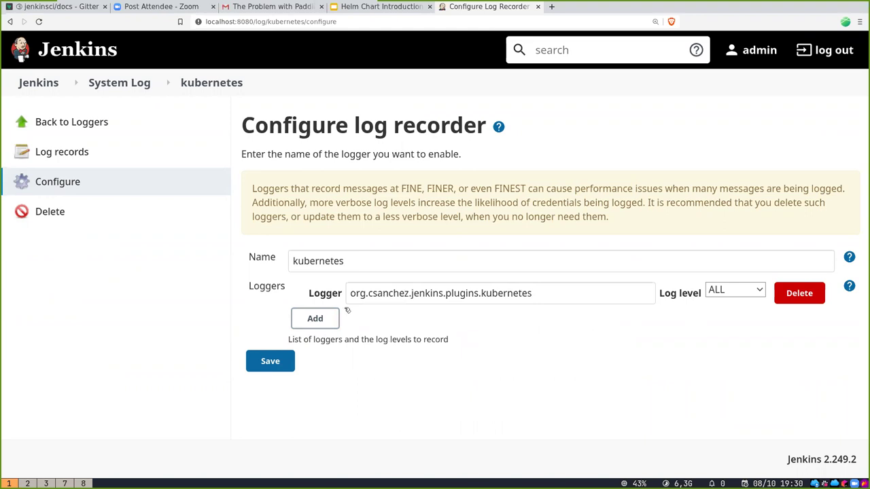
{"action": "left_click", "coordinate": [325, 317]}
{"action": "left_click", "coordinate": [782, 325]}
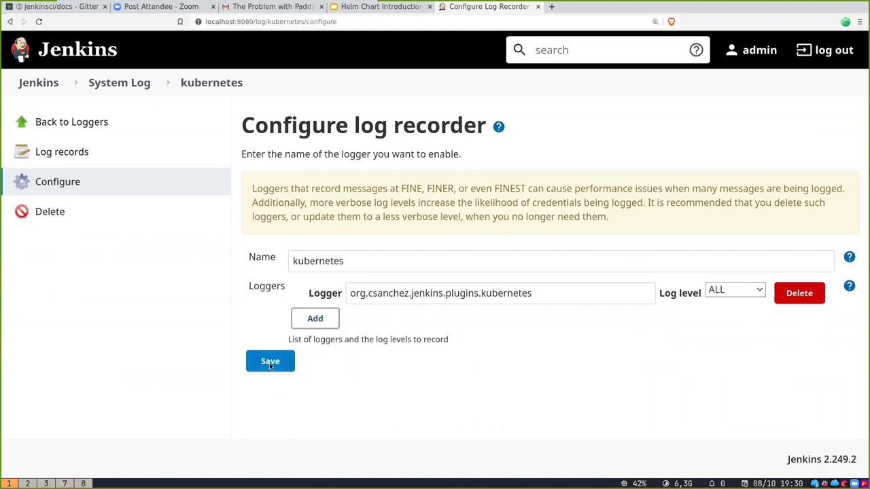
{"action": "left_click", "coordinate": [272, 364]}
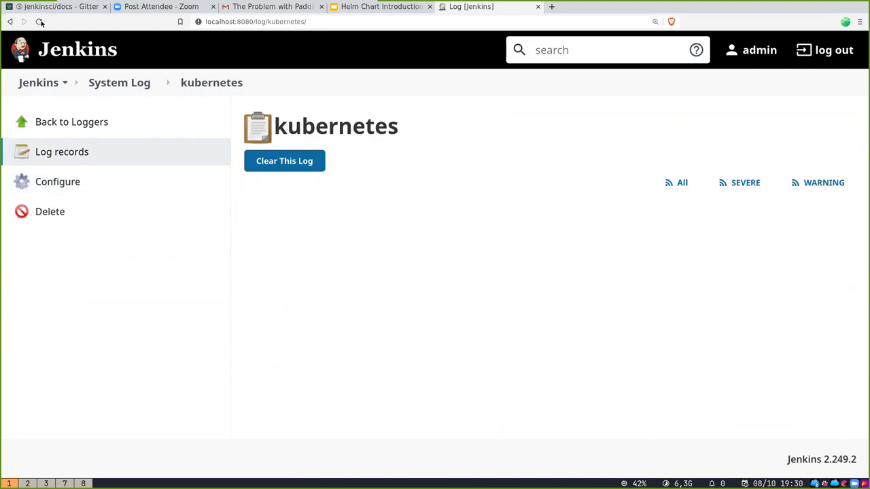
Open the dashboard in a new tab and start a new build of the demo job.
{"action": "right_click", "coordinate": [45, 83]}
{"action": "left_click", "coordinate": [61, 86]}
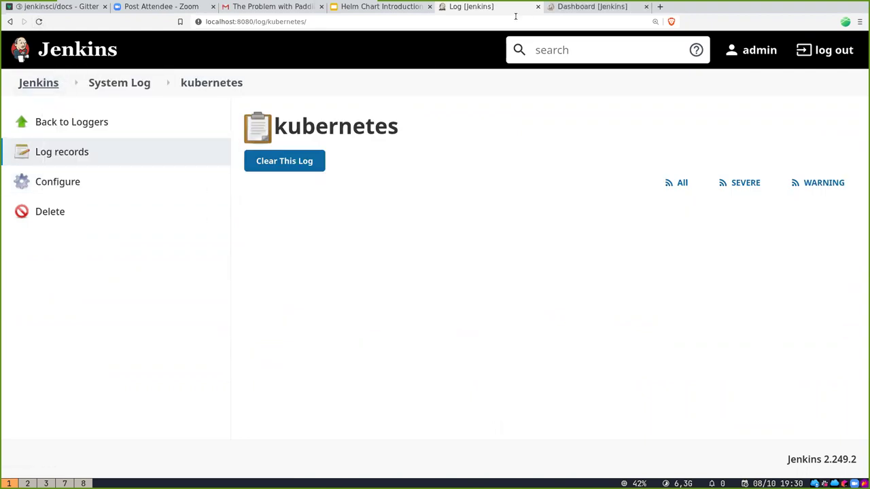
{"action": "left_click", "coordinate": [564, 8]}
{"action": "left_click", "coordinate": [356, 189]}
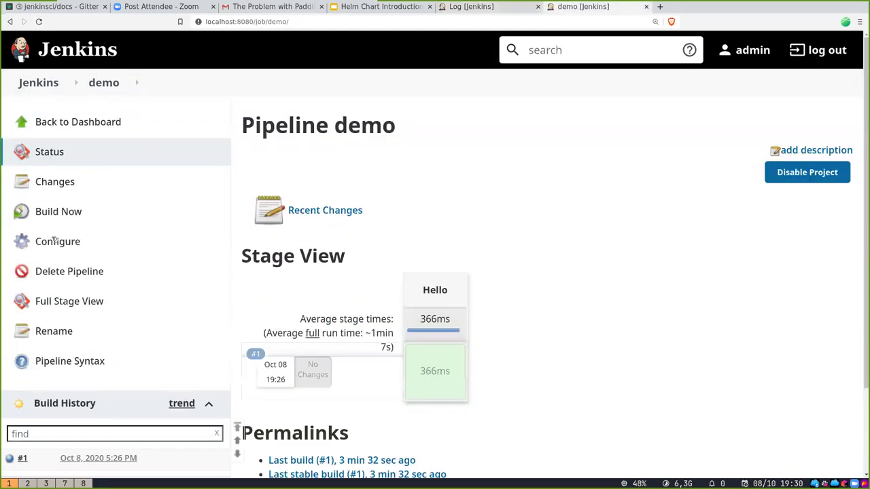
{"action": "left_click", "coordinate": [51, 216]}
Open build #2's console output, then return to the kubernetes log records tab.
{"action": "left_click", "coordinate": [38, 21]}
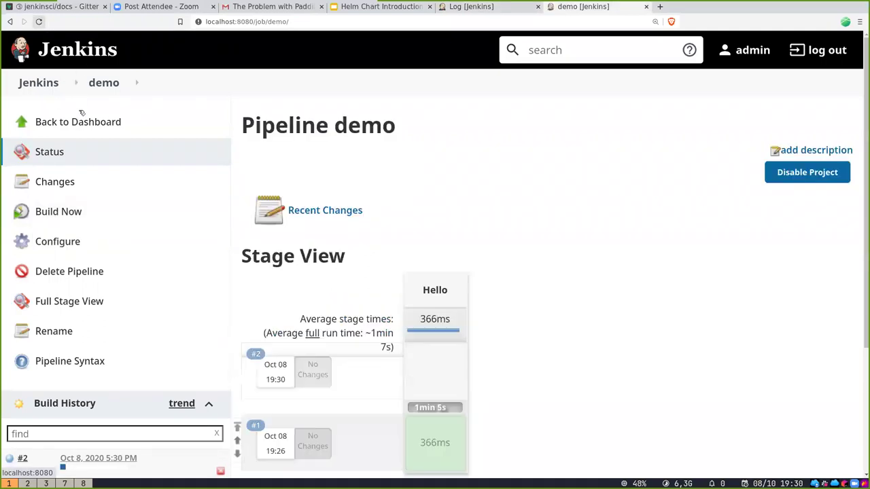
{"action": "scroll", "coordinate": [81, 361], "scroll_direction": "down", "scroll_amount": 2}
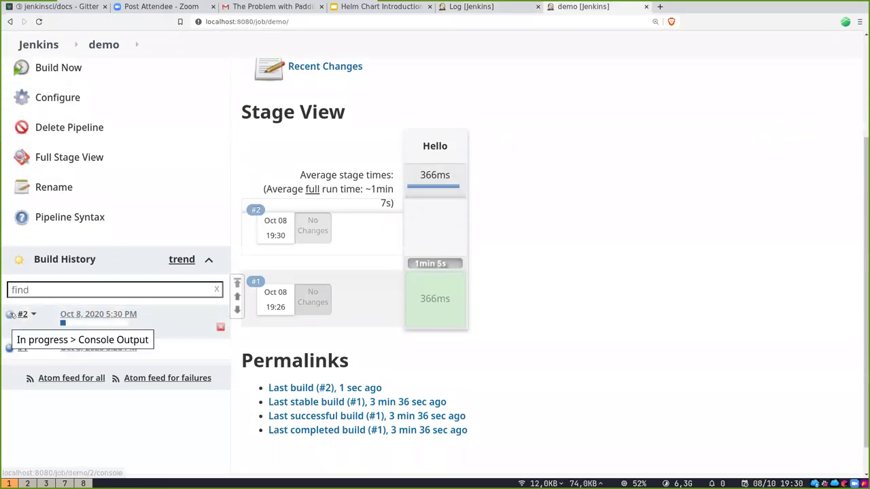
{"action": "left_click", "coordinate": [12, 314]}
{"action": "left_click", "coordinate": [487, 11]}
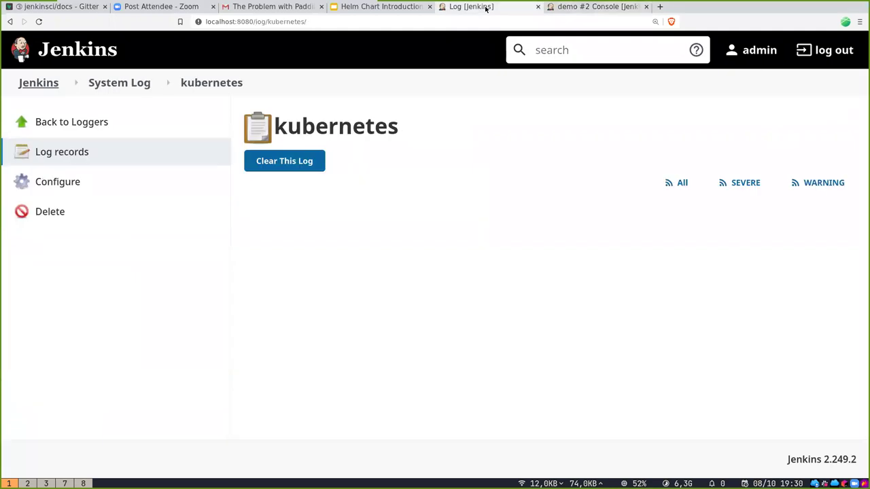
Refresh the kubernetes log and highlight the default template label and pod name default-gdk2p.
{"action": "left_click", "coordinate": [39, 22]}
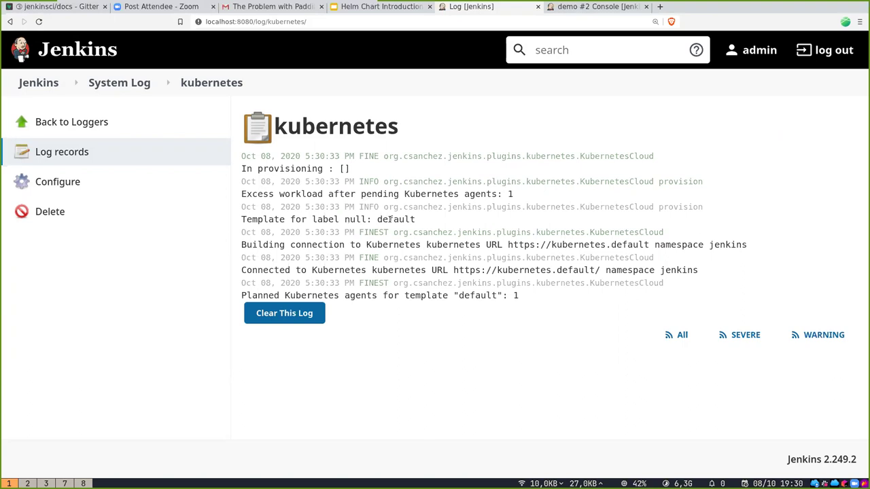
{"action": "double_click", "coordinate": [391, 219]}
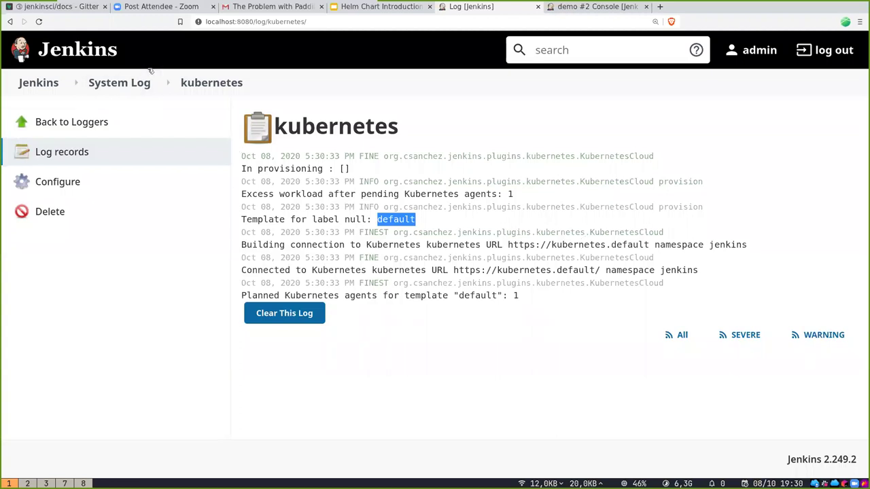
{"action": "left_click", "coordinate": [39, 21]}
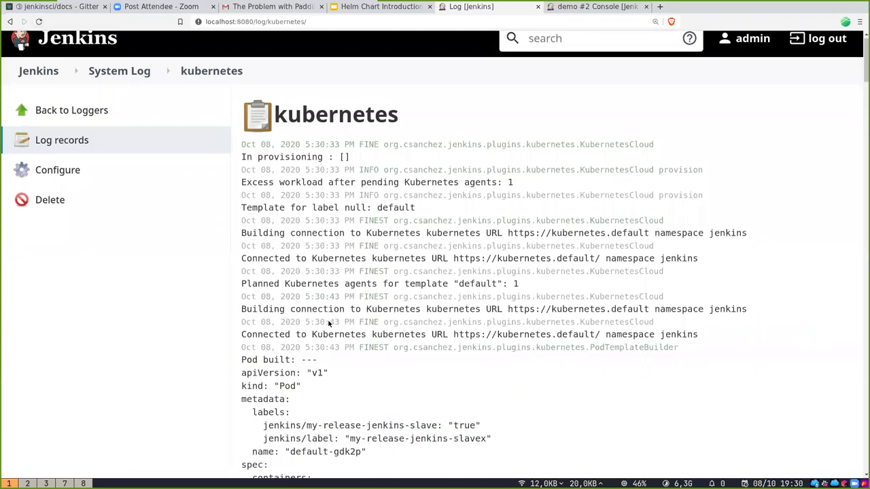
{"action": "scroll", "coordinate": [299, 306], "scroll_direction": "down", "scroll_amount": 3}
{"action": "scroll", "coordinate": [290, 215], "scroll_direction": "down", "scroll_amount": 3}
{"action": "scroll", "coordinate": [290, 215], "scroll_direction": "down", "scroll_amount": 8}
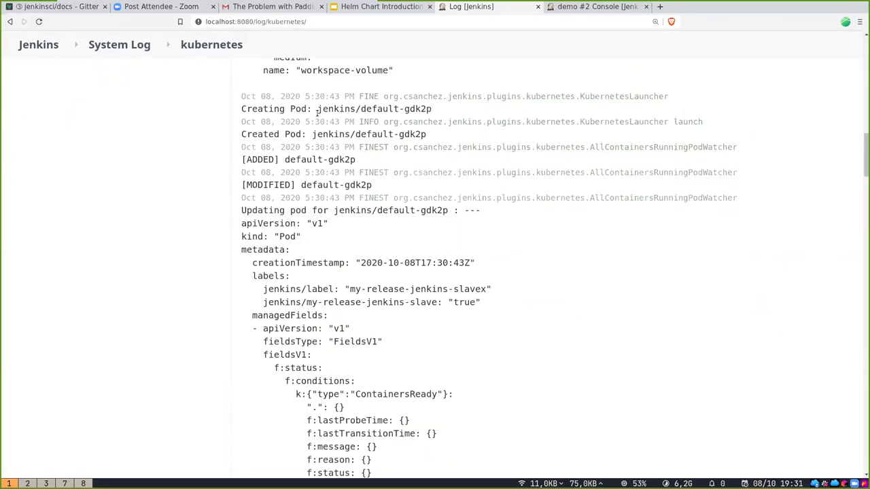
{"action": "scroll", "coordinate": [336, 309], "scroll_direction": "down", "scroll_amount": 10}
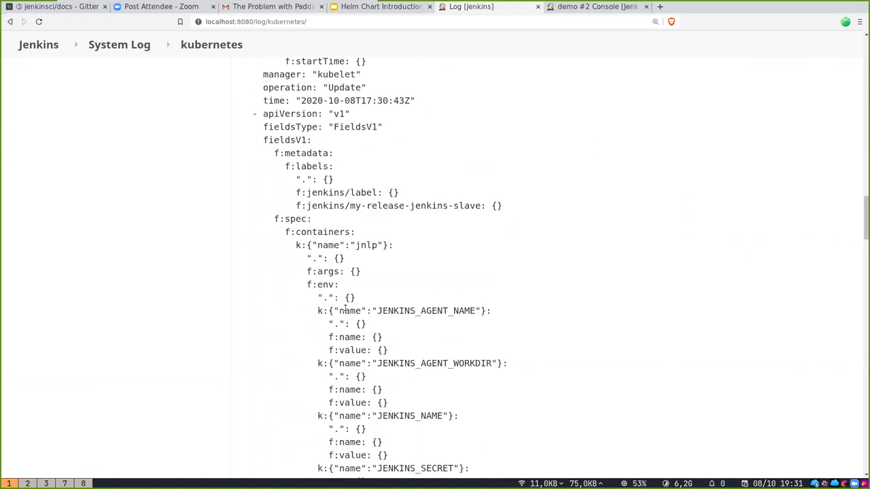
{"action": "scroll", "coordinate": [338, 310], "scroll_direction": "down", "scroll_amount": 9}
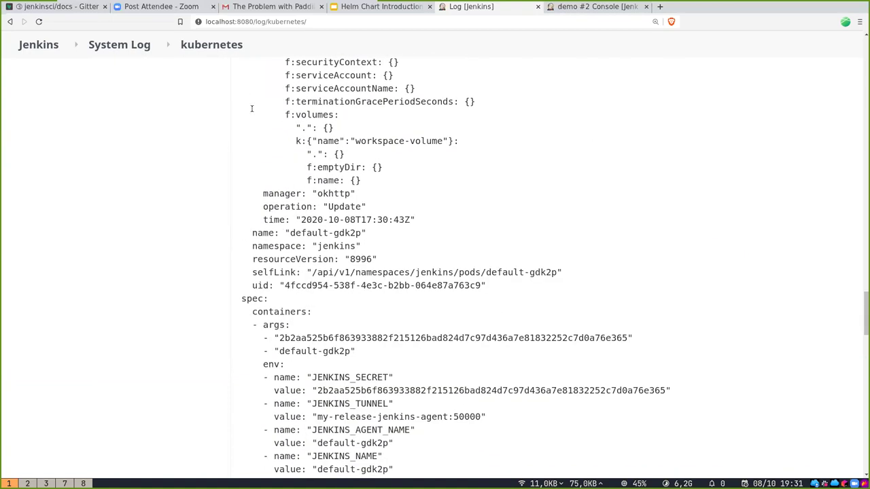
{"action": "scroll", "coordinate": [366, 305], "scroll_direction": "down", "scroll_amount": 12}
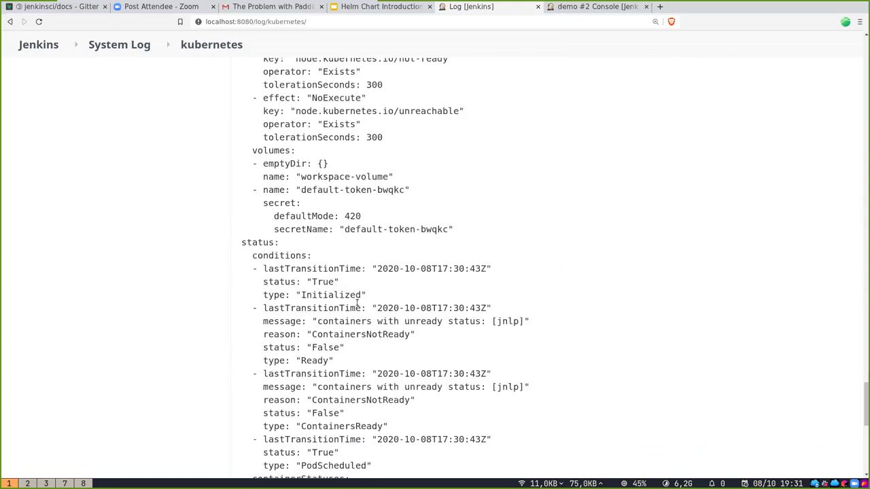
{"action": "scroll", "coordinate": [354, 304], "scroll_direction": "down", "scroll_amount": 4}
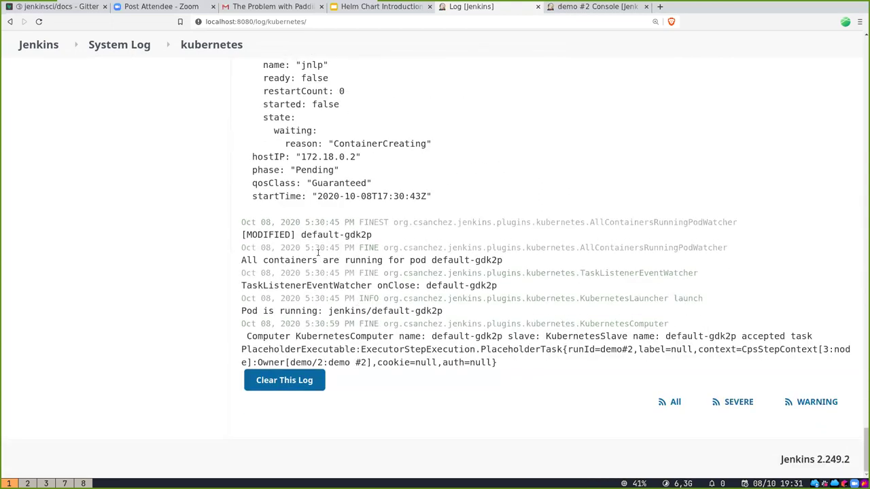
{"action": "left_click_drag", "start_coordinate": [306, 235], "coordinate": [375, 238]}
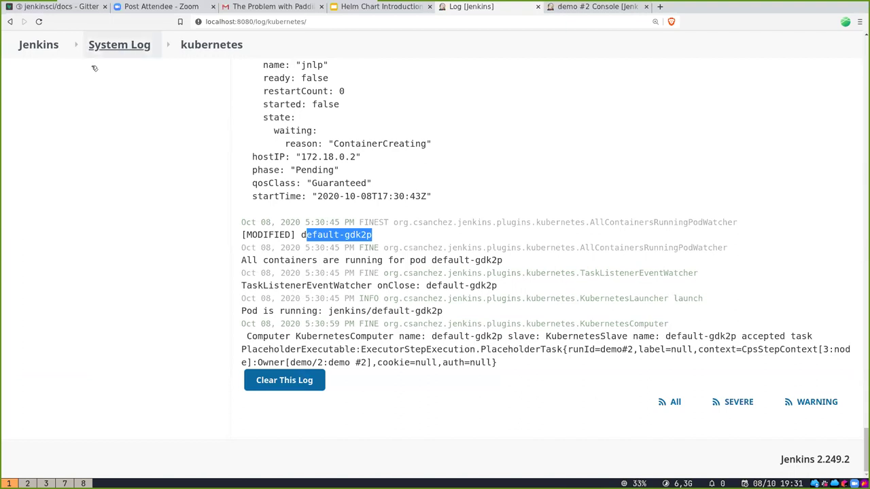
Reload the log, highlight the Disconnected and Terminated Kubernetes instance lines for default-gdk2p, then open the Log Recorders list.
{"action": "left_click", "coordinate": [39, 21]}
{"action": "scroll", "coordinate": [866, 341], "scroll_direction": "down", "scroll_amount": 5}
{"action": "left_click_drag", "start_coordinate": [867, 368], "coordinate": [866, 474]}
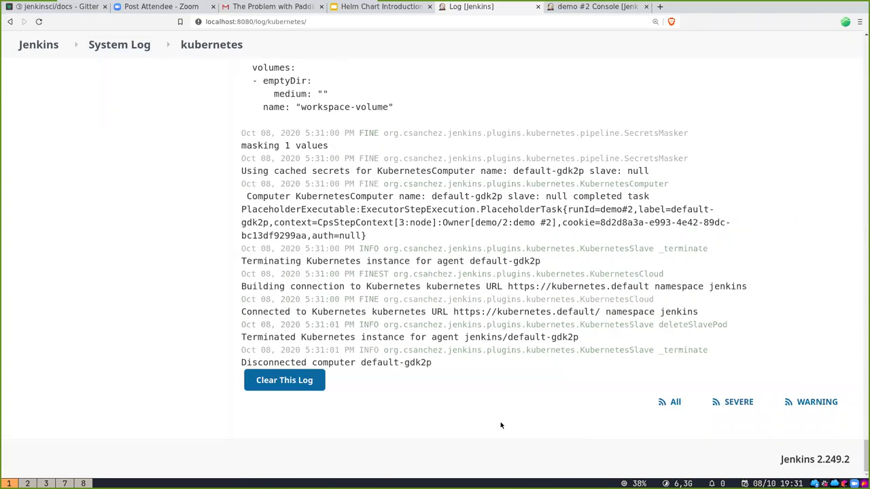
{"action": "left_click_drag", "start_coordinate": [241, 362], "coordinate": [448, 362]}
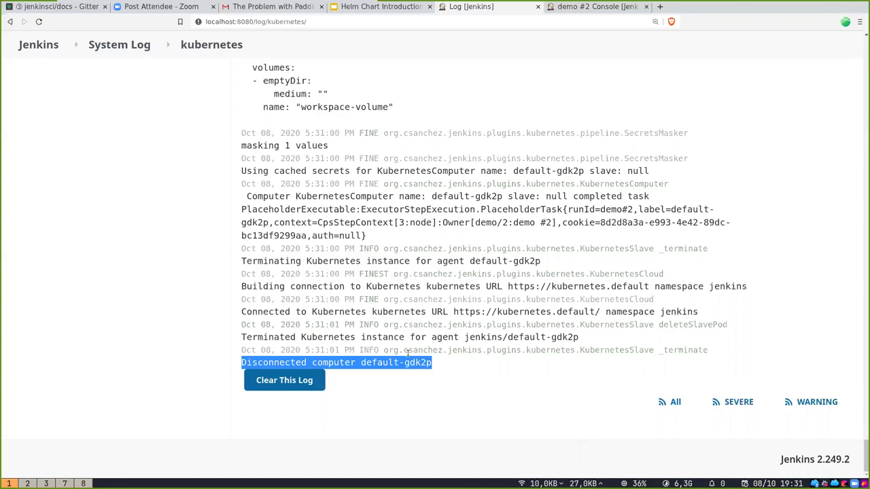
{"action": "left_click", "coordinate": [380, 340]}
{"action": "triple_click", "coordinate": [378, 339]}
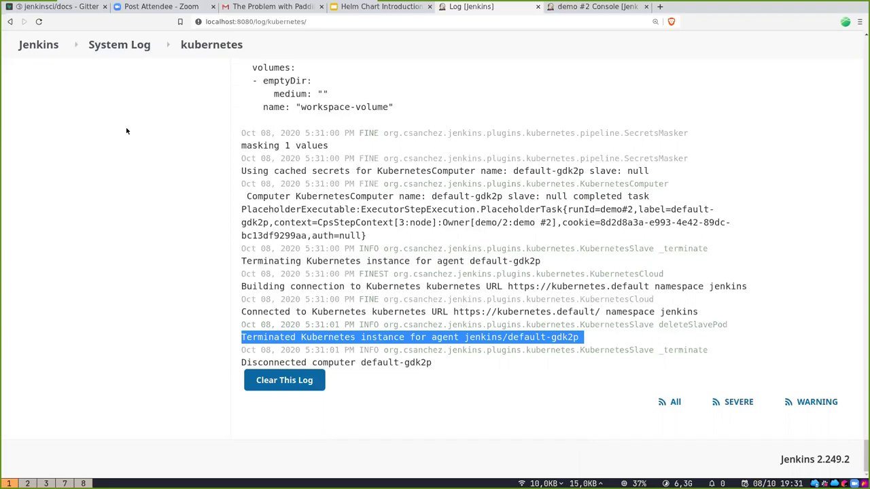
{"action": "left_click", "coordinate": [121, 47]}
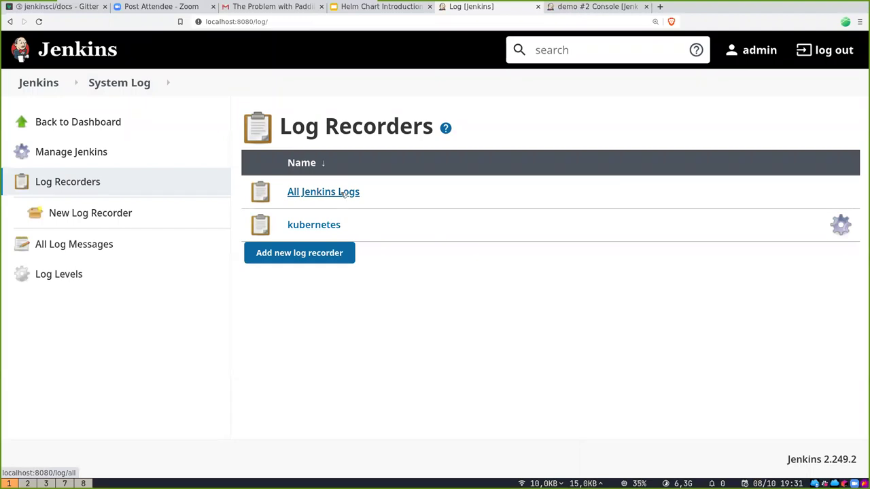
Glance at the Helm Chart Introduction slides, then open Manage Jenkins from the dashboard.
{"action": "left_click", "coordinate": [38, 83]}
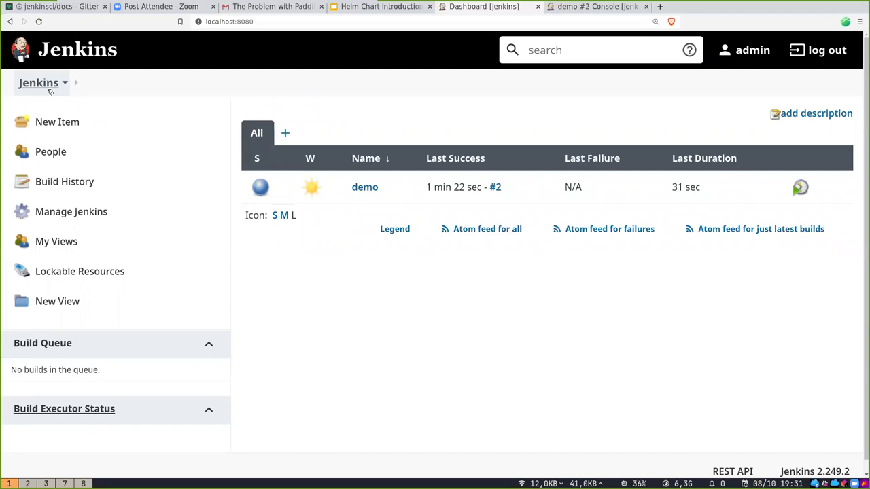
{"action": "left_click", "coordinate": [412, 8]}
{"action": "scroll", "coordinate": [70, 413], "scroll_direction": "down", "scroll_amount": 2}
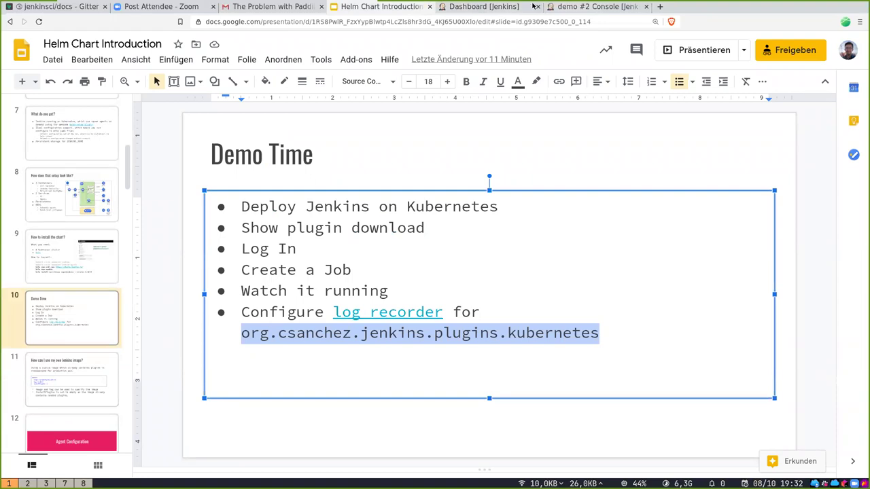
{"action": "left_click", "coordinate": [484, 7]}
{"action": "left_click", "coordinate": [39, 212]}
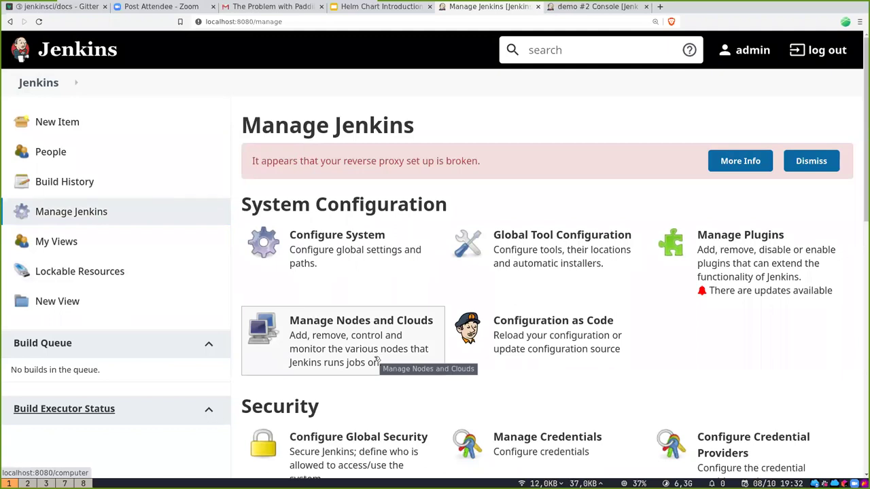
Go to Manage Nodes and Clouds, then open Configure Clouds.
{"action": "scroll", "coordinate": [647, 368], "scroll_direction": "down", "scroll_amount": 2}
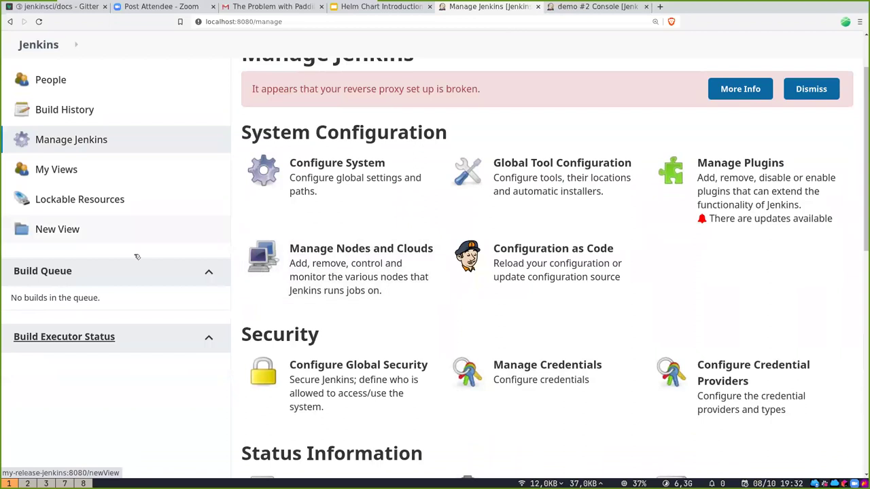
{"action": "left_click", "coordinate": [340, 258]}
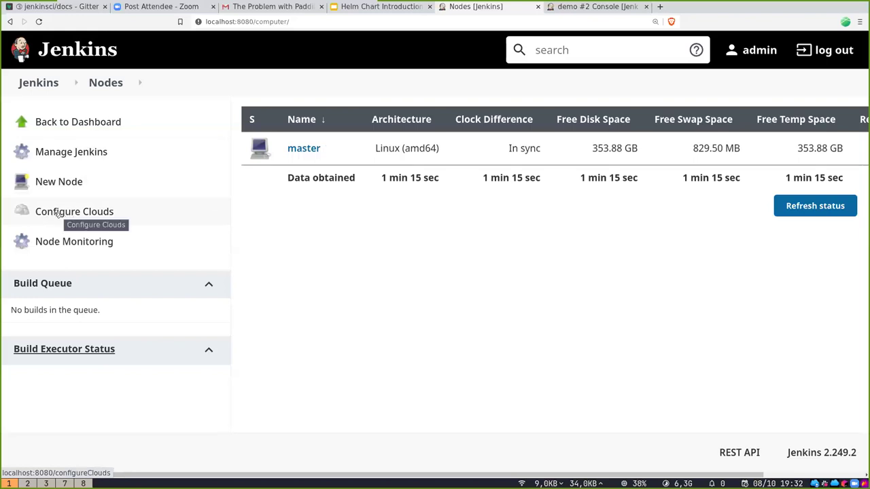
{"action": "left_click", "coordinate": [57, 214]}
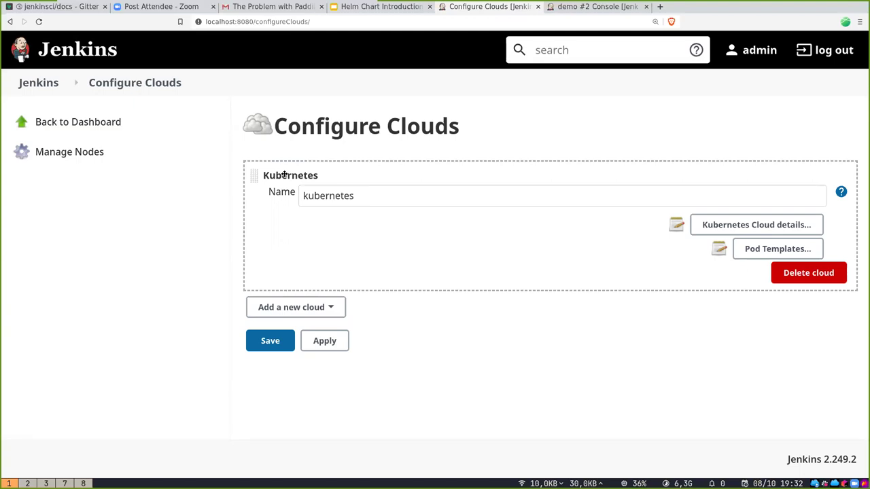
Expand the kubernetes cloud's details and scroll through its connection settings.
{"action": "left_click", "coordinate": [720, 226]}
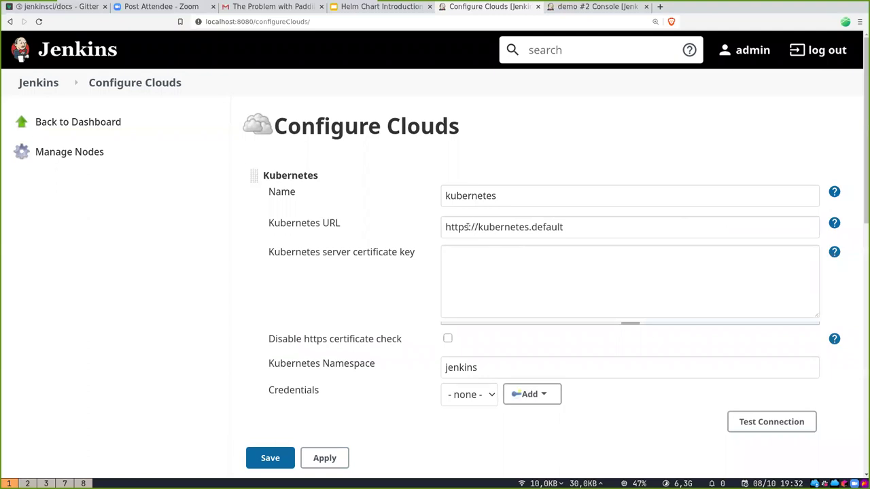
{"action": "scroll", "coordinate": [459, 253], "scroll_direction": "down", "scroll_amount": 1}
{"action": "scroll", "coordinate": [460, 254], "scroll_direction": "down", "scroll_amount": 1}
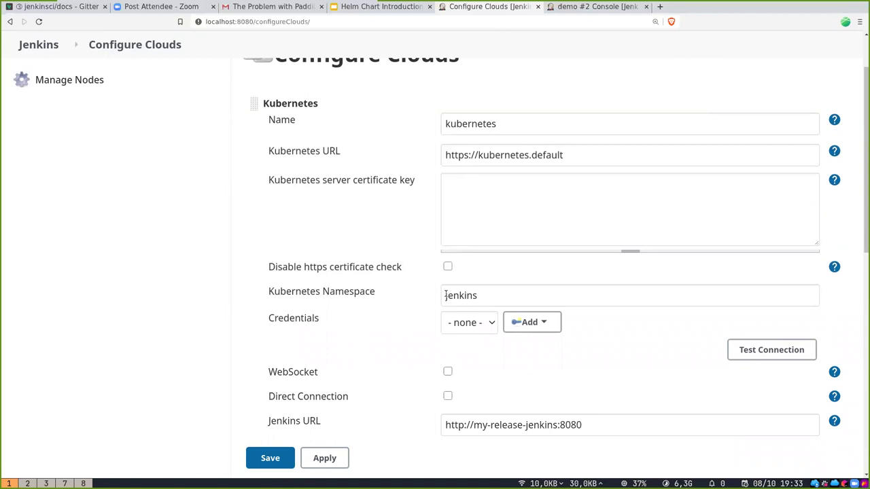
{"action": "scroll", "coordinate": [477, 295], "scroll_direction": "down", "scroll_amount": 5}
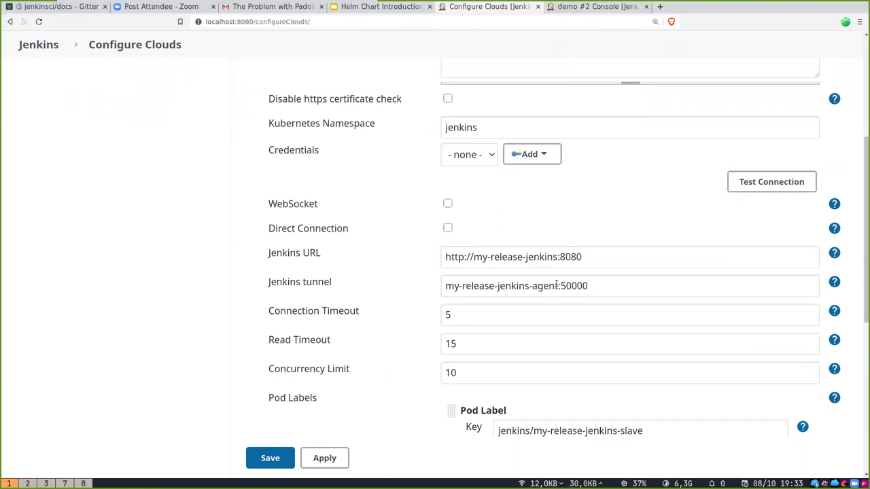
{"action": "scroll", "coordinate": [557, 351], "scroll_direction": "down", "scroll_amount": 5}
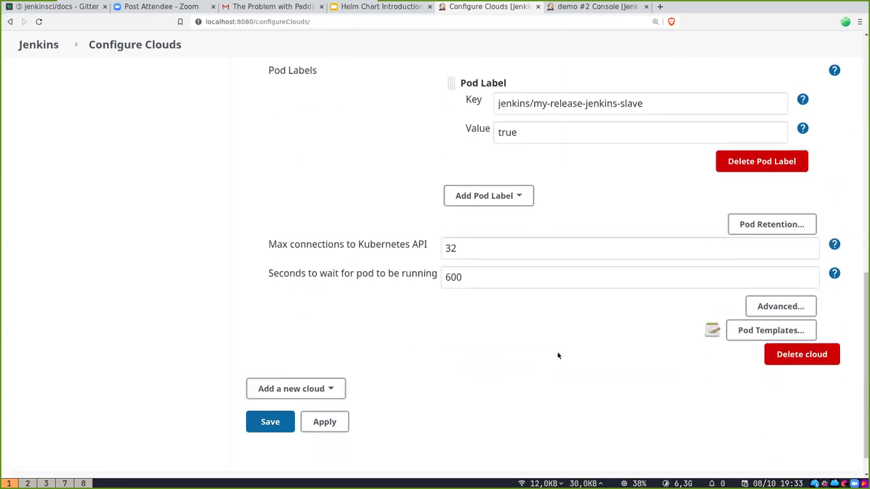
Expand the default pod template's details, showing label my-release-jenkins-slave, then return to the dashboard.
{"action": "left_click", "coordinate": [751, 326]}
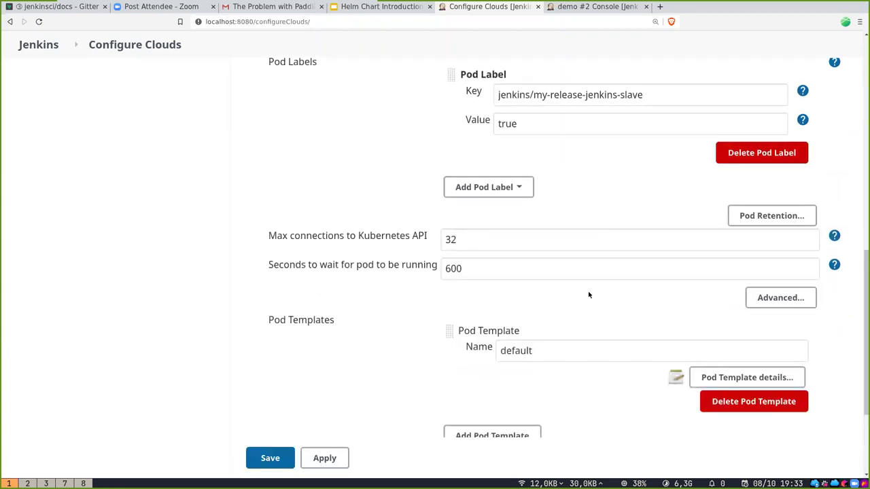
{"action": "scroll", "coordinate": [571, 297], "scroll_direction": "down", "scroll_amount": 3}
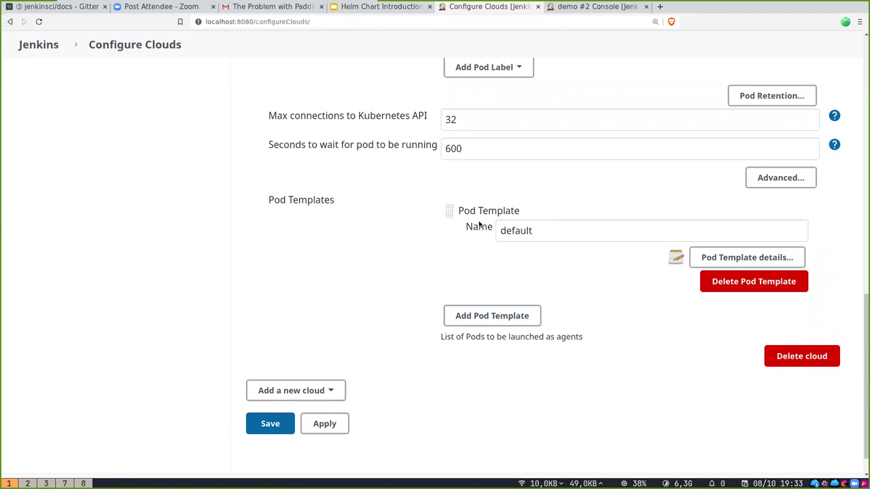
{"action": "left_click_drag", "start_coordinate": [501, 230], "coordinate": [533, 230]}
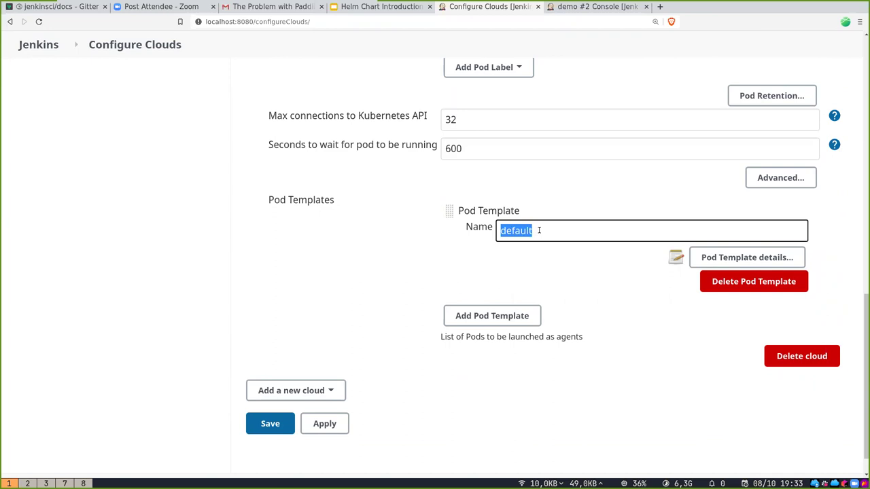
{"action": "left_click", "coordinate": [726, 256]}
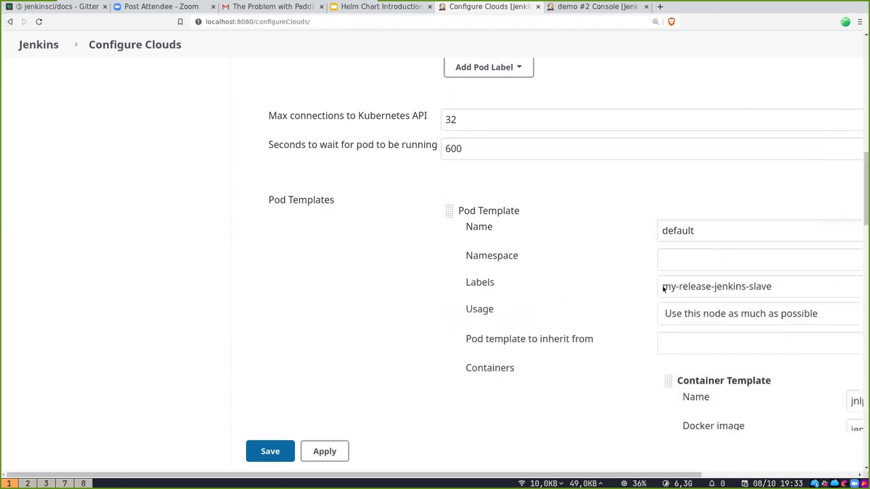
{"action": "left_click_drag", "start_coordinate": [497, 474], "coordinate": [651, 474]}
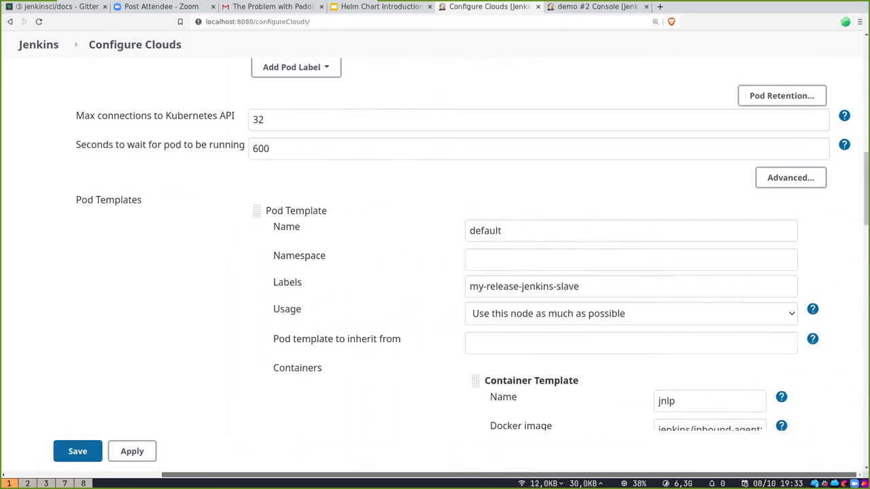
{"action": "scroll", "coordinate": [557, 323], "scroll_direction": "down", "scroll_amount": 3}
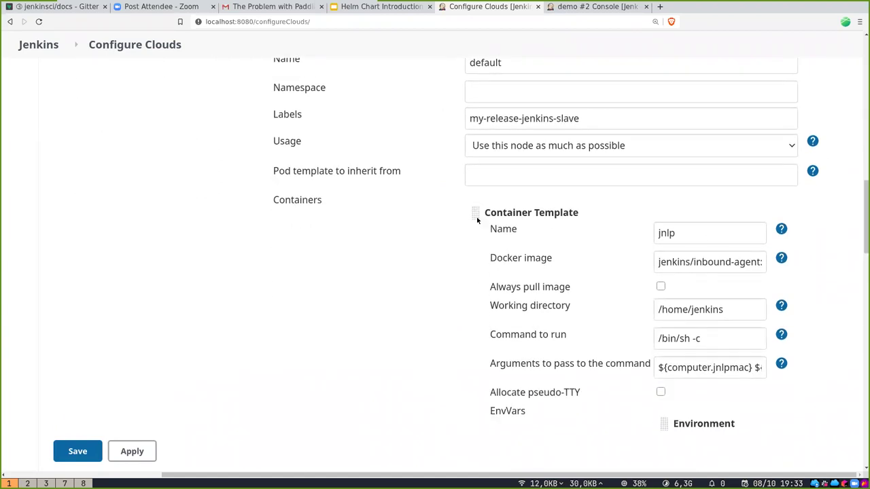
{"action": "scroll", "coordinate": [465, 298], "scroll_direction": "down", "scroll_amount": 4}
{"action": "scroll", "coordinate": [465, 299], "scroll_direction": "up", "scroll_amount": 3}
{"action": "scroll", "coordinate": [465, 299], "scroll_direction": "up", "scroll_amount": 3}
{"action": "left_click", "coordinate": [45, 43]}
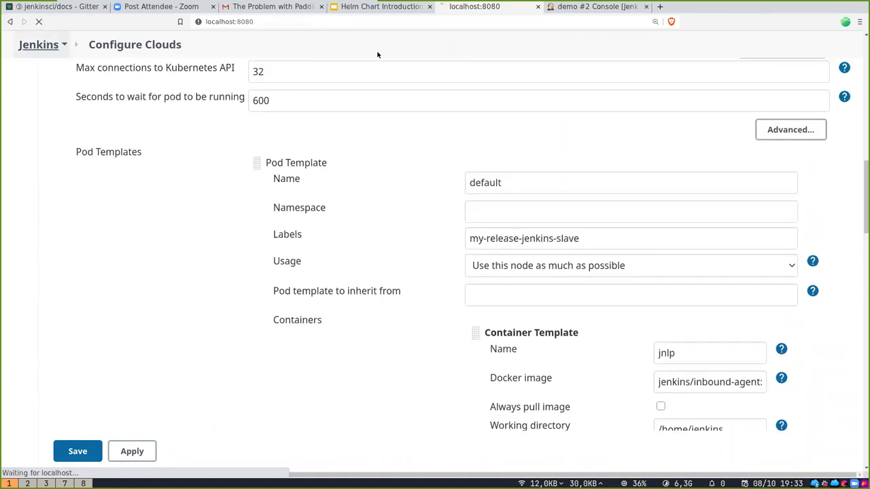
In the Helm Chart Introduction deck, view slide 11, then return to the Demo Time slide.
{"action": "left_click", "coordinate": [381, 9]}
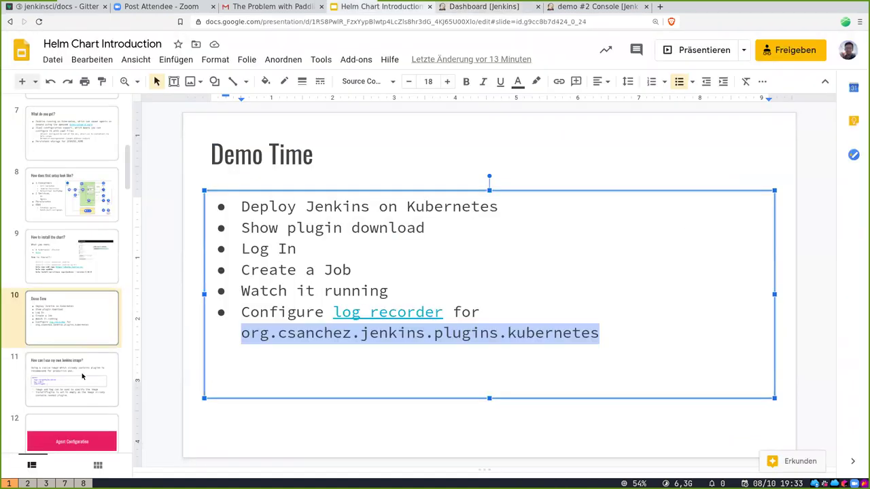
{"action": "left_click", "coordinate": [82, 375]}
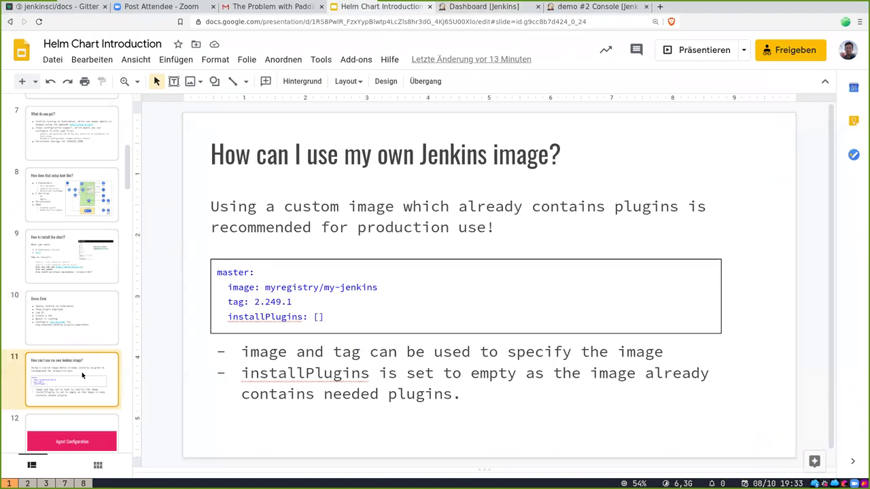
{"action": "left_click", "coordinate": [100, 322]}
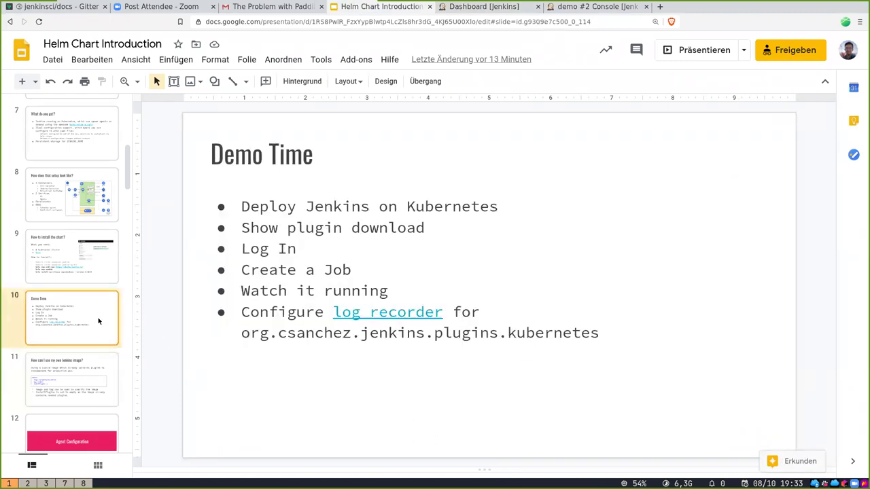
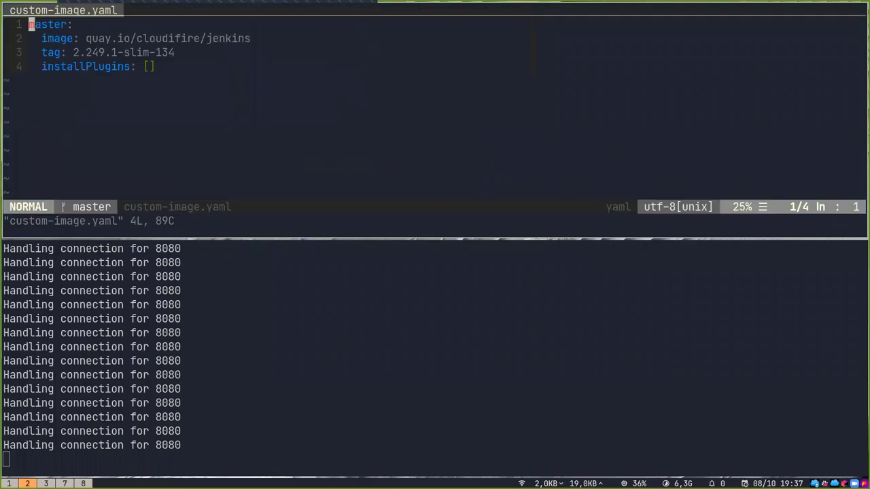
Quit custom-image.yaml and open fixed-password.yaml in vi to show its adminPassword setting.
{"action": "key", "text": "j"}
{"action": "key", "text": "j"}
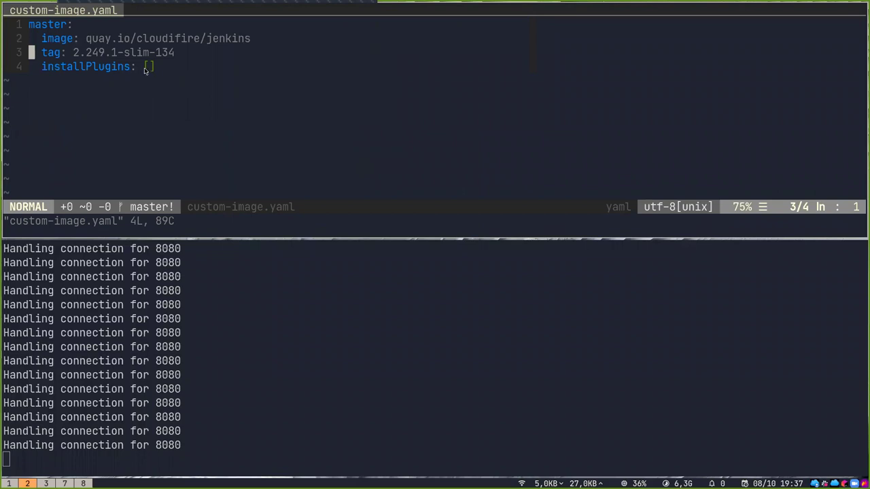
{"action": "type", "text": ":q"}
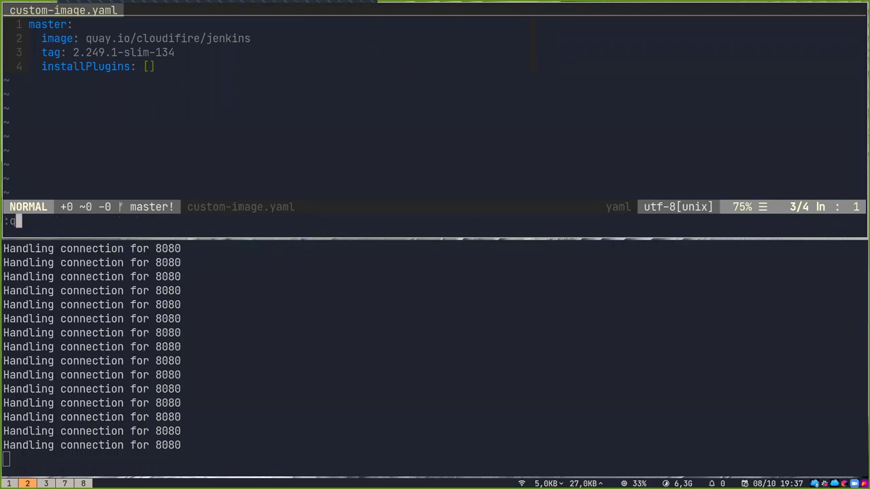
{"action": "key", "text": "Return"}
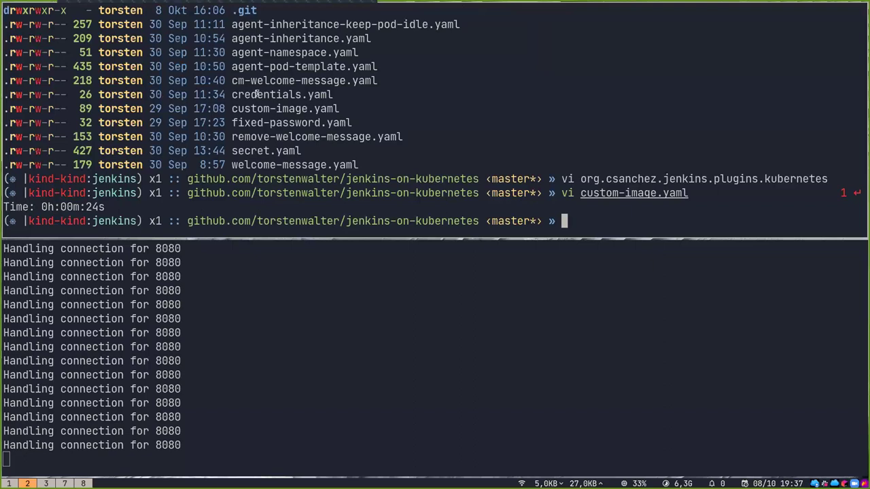
{"action": "double_click", "coordinate": [266, 123]}
{"action": "key", "text": "ctrl+c"}
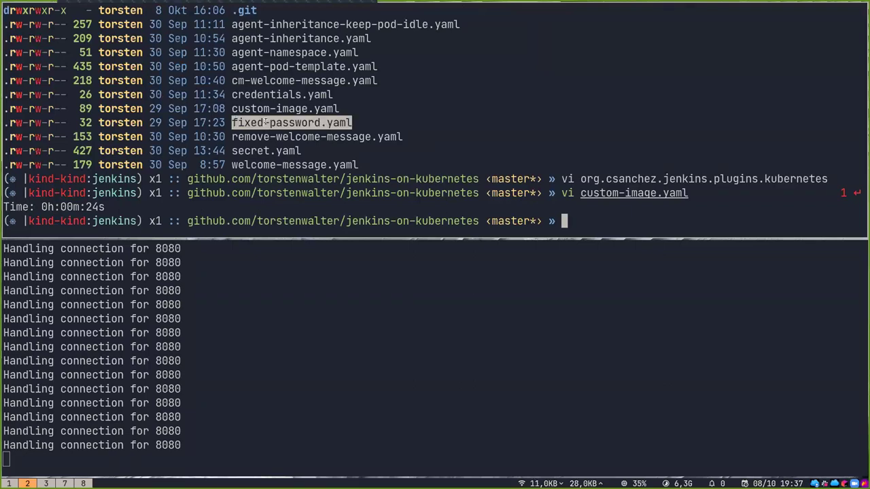
{"action": "type", "text": "vi"}
{"action": "key", "text": "shift+Insert"}
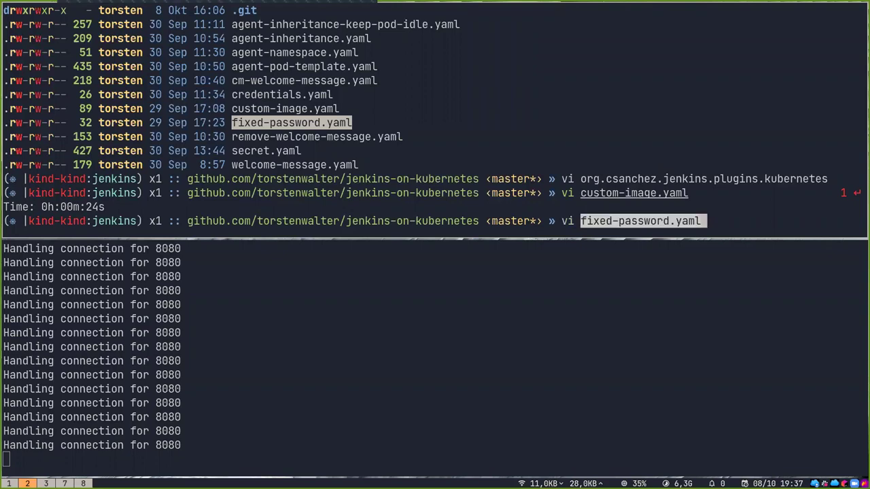
{"action": "key", "text": "Return"}
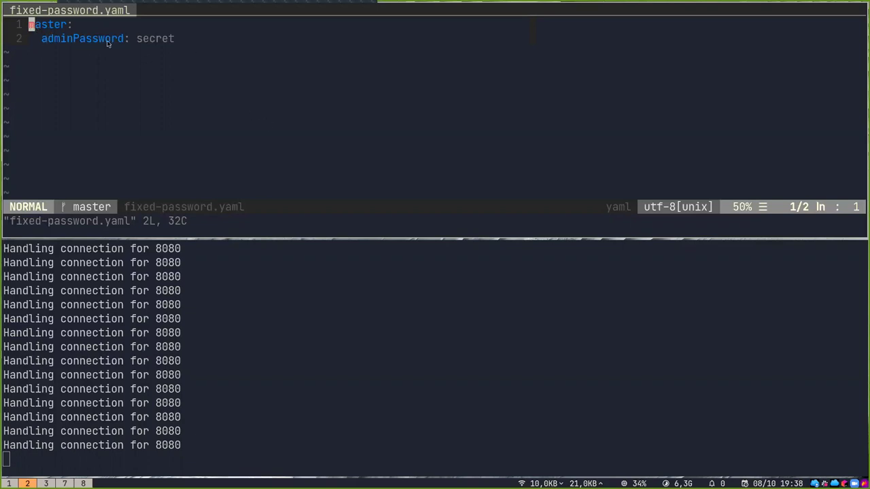
Run helm upgrade --install my-release jenkins/jenkins with fixed-password.yaml and custom-image.yaml values.
{"action": "type", "text": ":q"}
{"action": "key", "text": "Return"}
{"action": "type", "text": "helm u"}
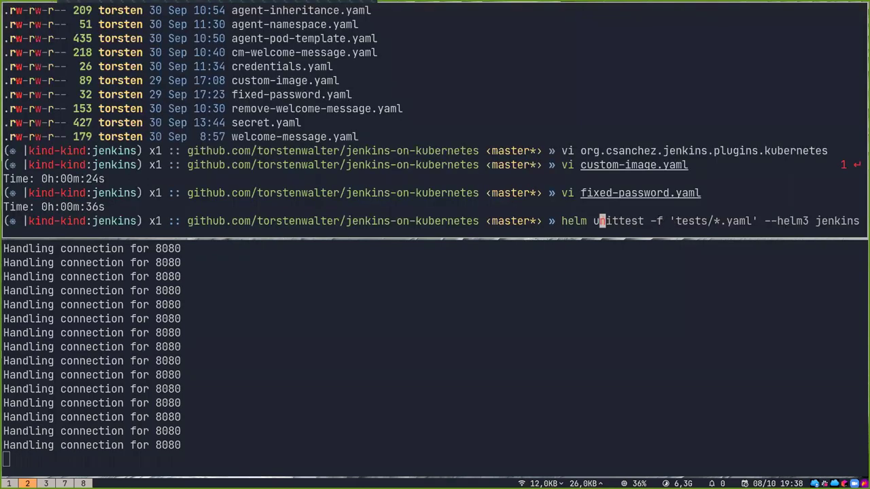
{"action": "type", "text": "pgr"}
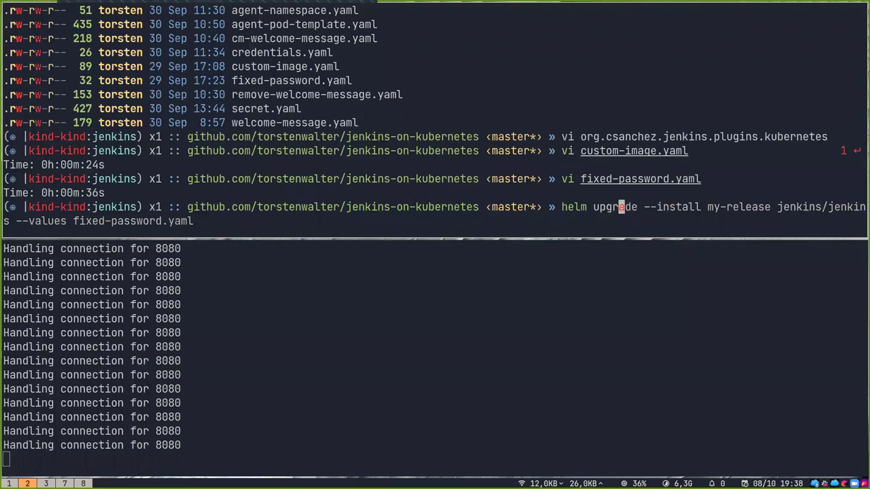
{"action": "key", "text": "Right"}
{"action": "type", "text": "--values "}
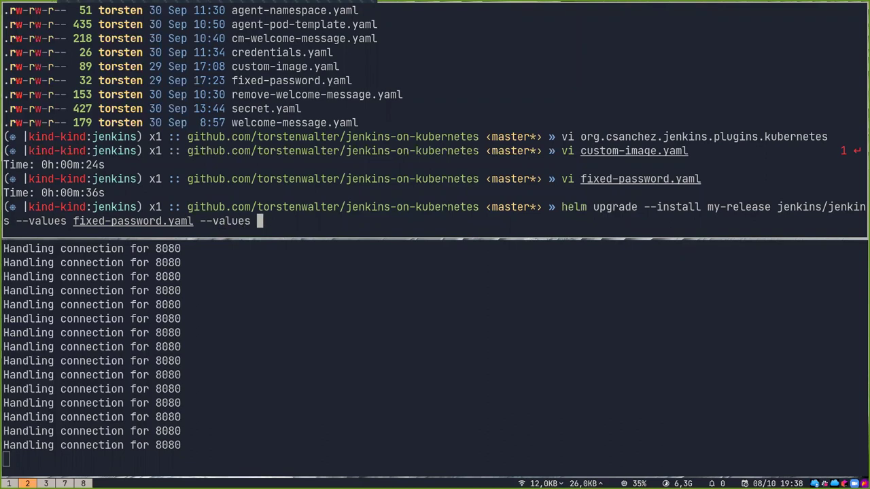
{"action": "type", "text": "custom"}
{"action": "key", "text": "Tab"}
{"action": "key", "text": "Return"}
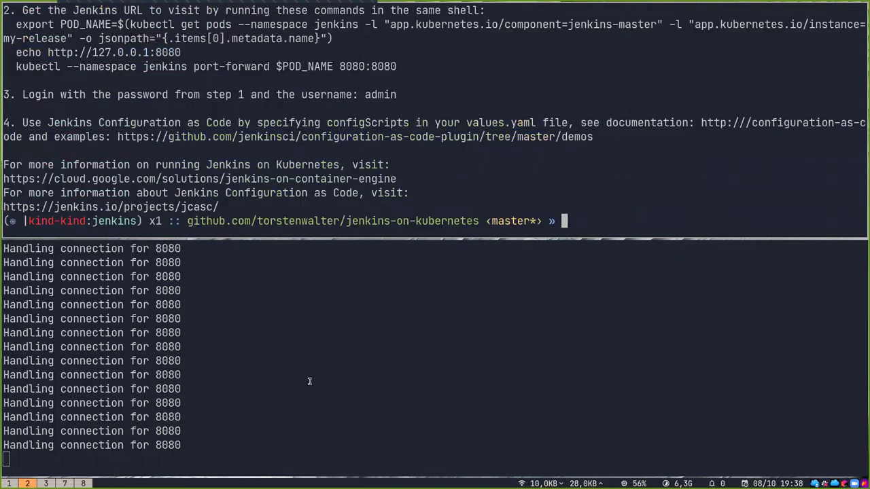
Stop the 8080 port-forward in the lower pane and list pods to find the new Jenkins pod.
{"action": "key", "text": "alt+Down"}
{"action": "key", "text": "ctrl+c"}
{"action": "type", "text": "kgp"}
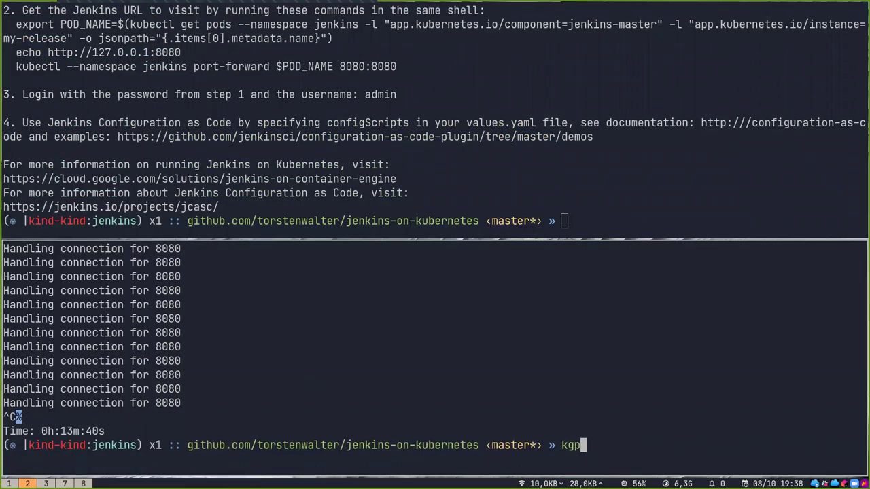
{"action": "key", "text": "Return"}
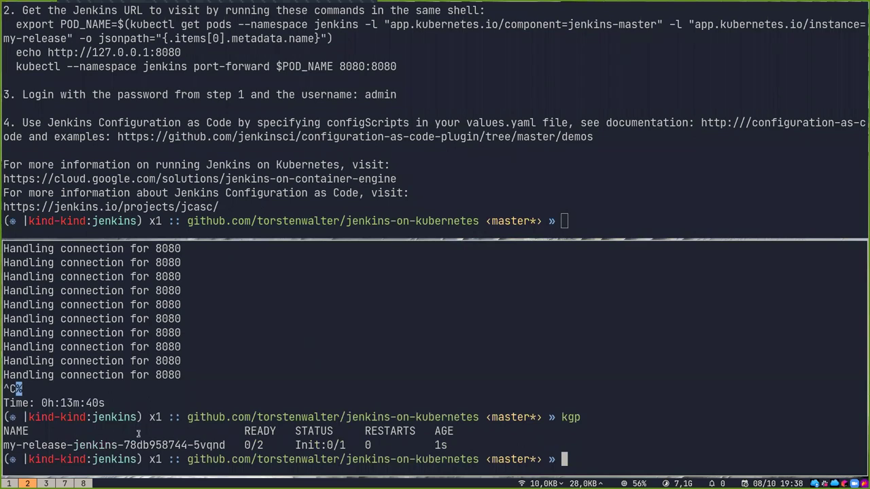
{"action": "double_click", "coordinate": [110, 442]}
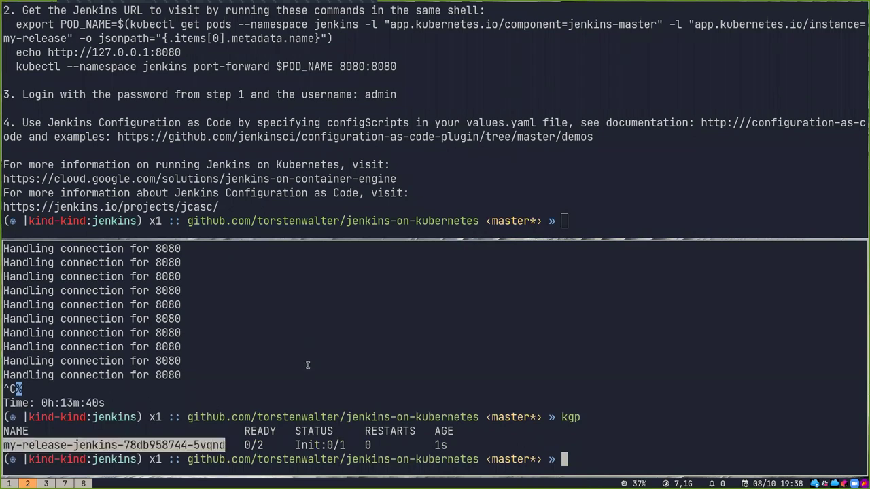
{"action": "left_click", "coordinate": [307, 365]}
{"action": "type", "text": "kgp"}
{"action": "key", "text": "Return"}
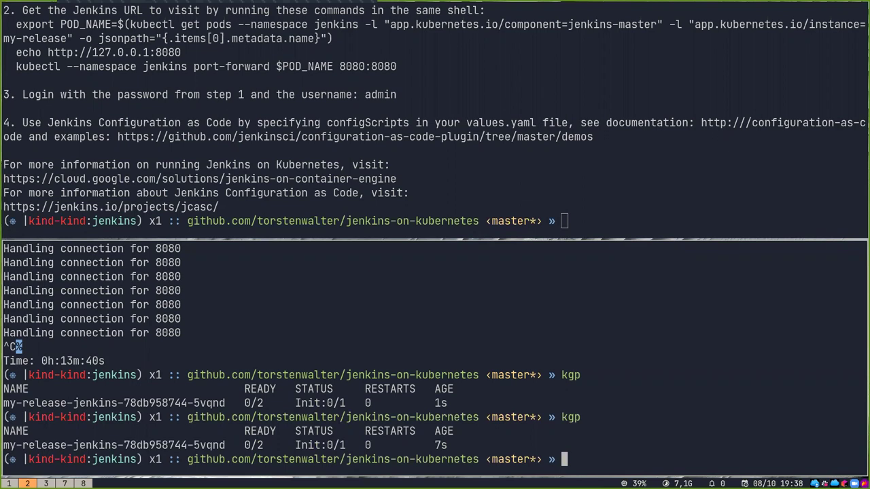
Watch the pods with kubectl get pods -w as the Jenkins pod reaches Init:0/1.
{"action": "type", "text": "kgp"}
{"action": "key", "text": "Return"}
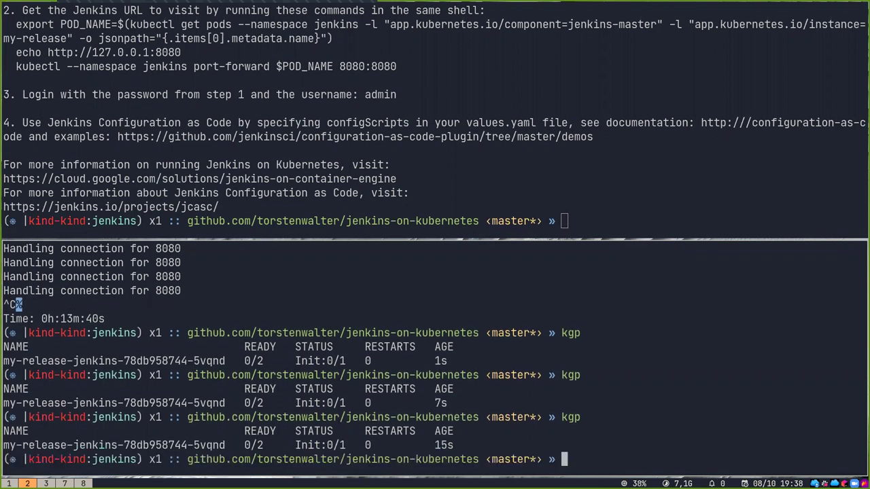
{"action": "type", "text": "kubectl get pods -w"}
{"action": "key", "text": "Return"}
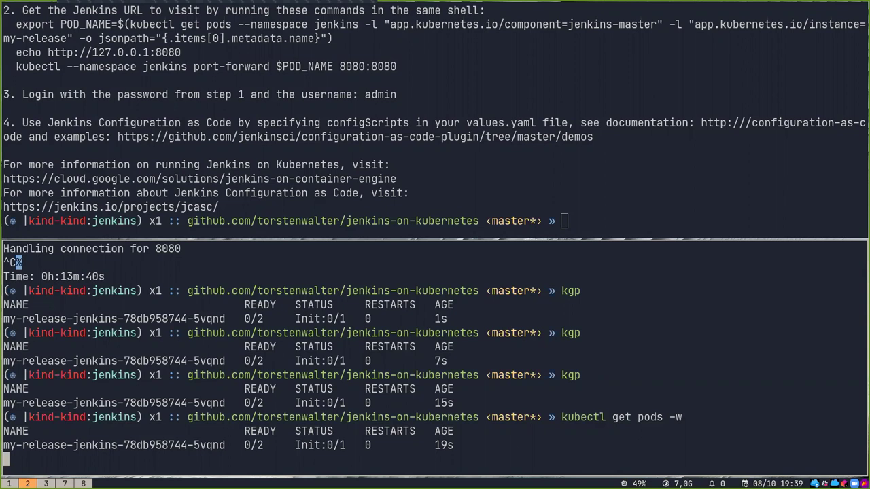
{"action": "left_click", "coordinate": [601, 168]}
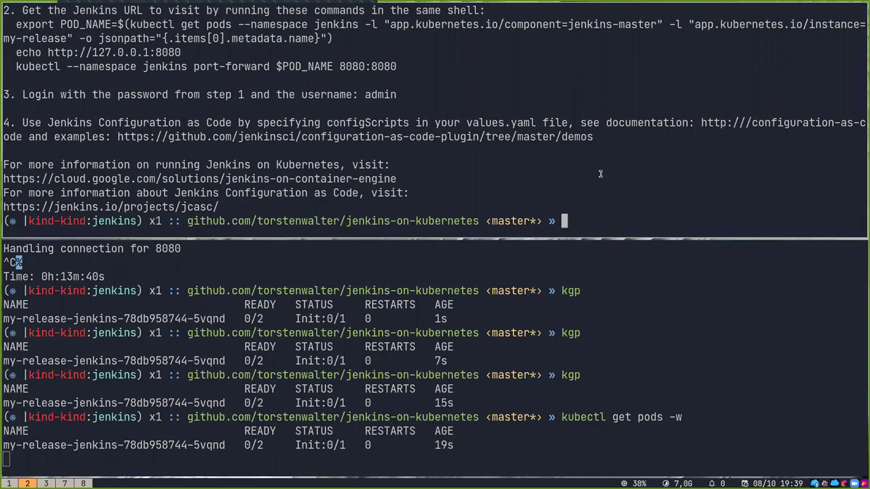
{"action": "type", "text": "`"}
{"action": "key", "text": "BackSpace"}
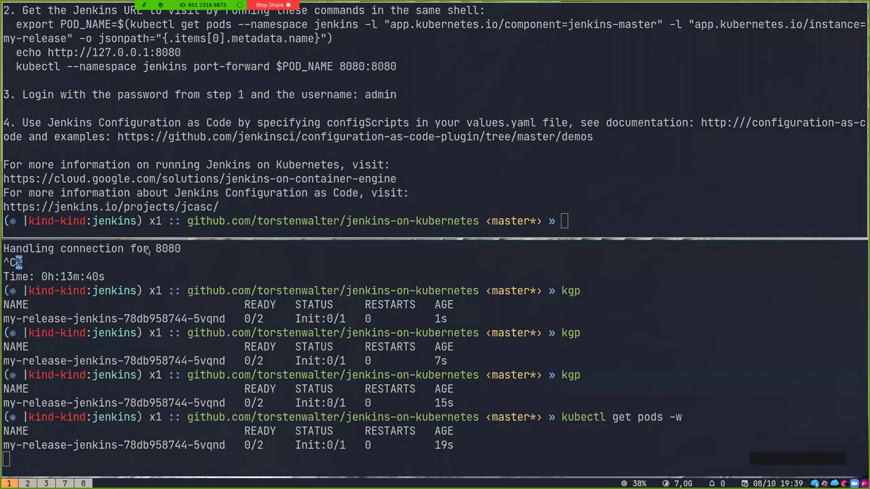
{"action": "key", "text": "alt+Tab"}
{"action": "key", "text": "ctrl+t"}
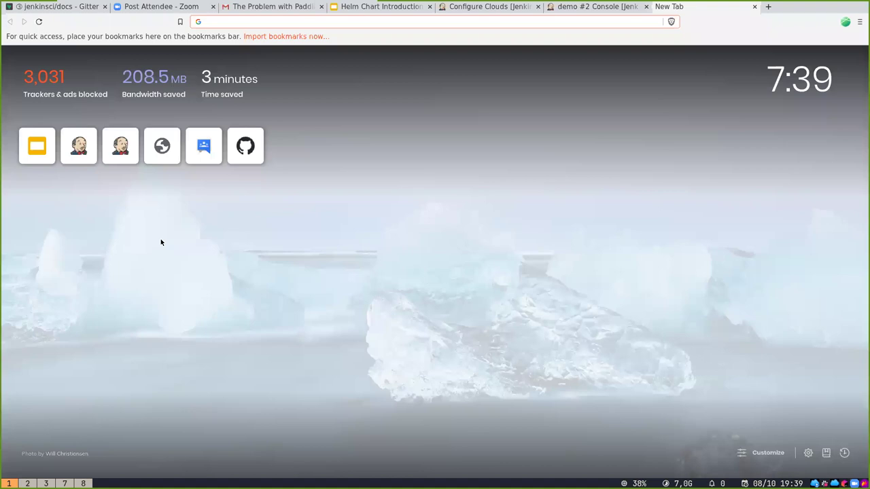
{"action": "type", "text": "github.com/jenkinsci/he"}
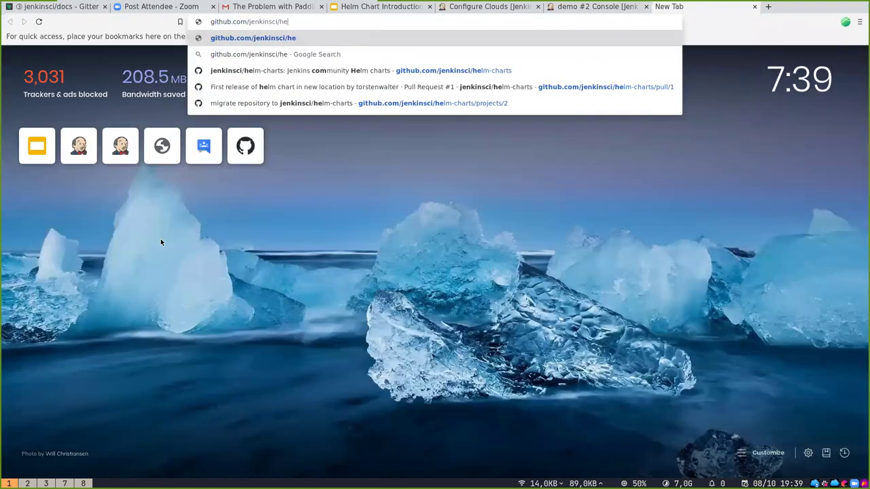
{"action": "key", "text": "BackSpace"}
{"action": "key", "text": "BackSpace"}
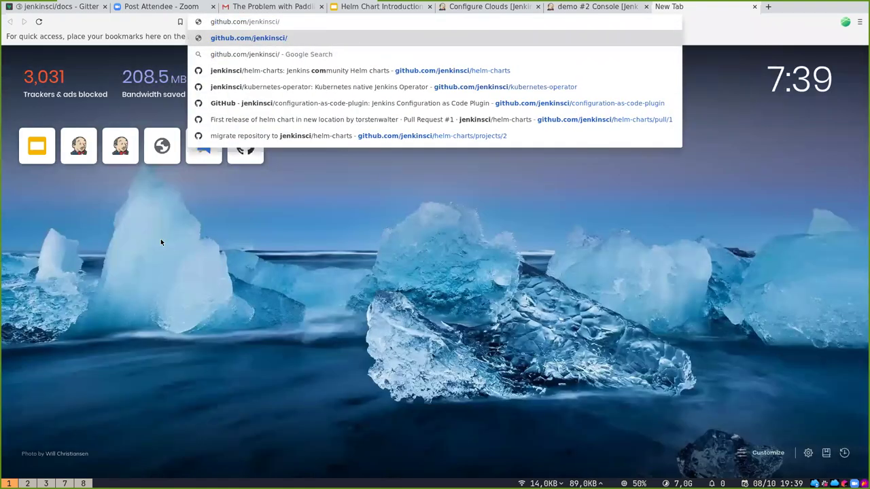
{"action": "type", "text": "docker"}
{"action": "key", "text": "Return"}
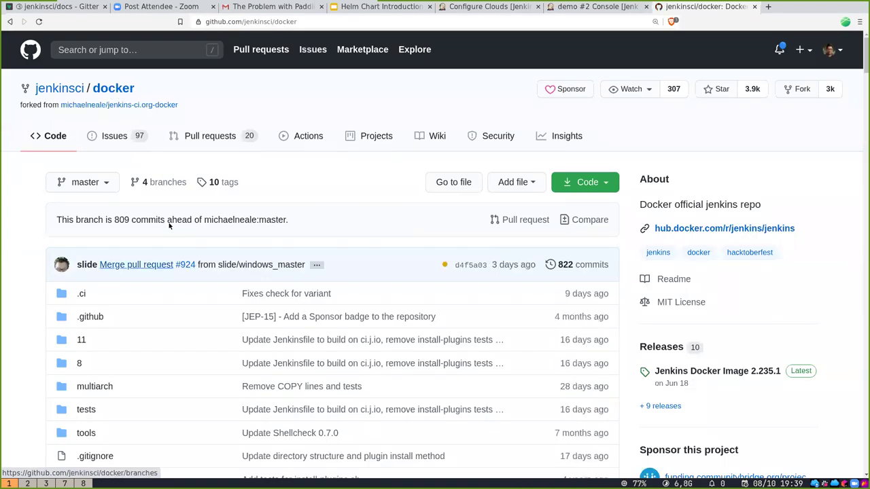
{"action": "scroll", "coordinate": [149, 315], "scroll_direction": "down", "scroll_amount": 1}
{"action": "scroll", "coordinate": [149, 315], "scroll_direction": "down", "scroll_amount": 7}
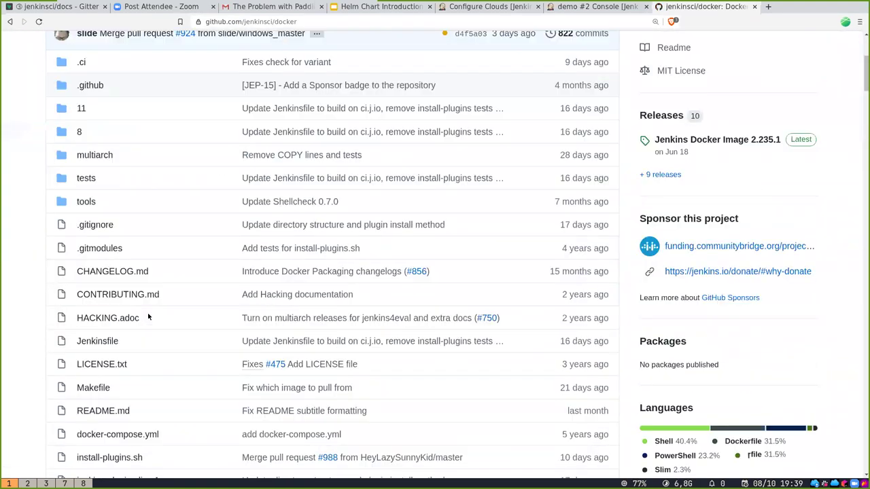
{"action": "scroll", "coordinate": [163, 181], "scroll_direction": "down", "scroll_amount": 8}
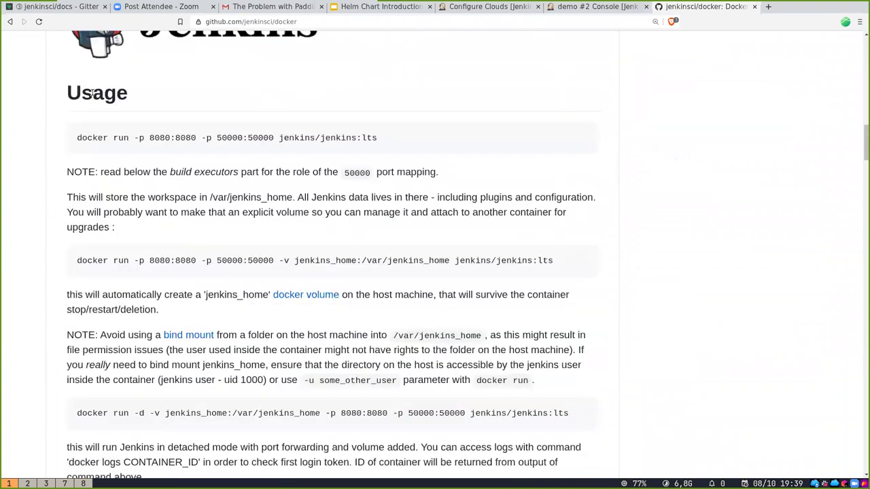
{"action": "scroll", "coordinate": [274, 314], "scroll_direction": "down", "scroll_amount": 1}
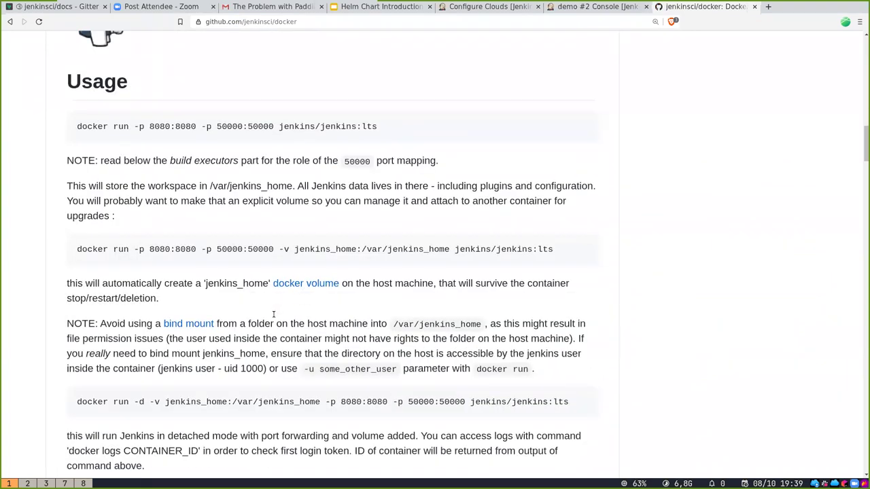
{"action": "scroll", "coordinate": [272, 313], "scroll_direction": "down", "scroll_amount": 8}
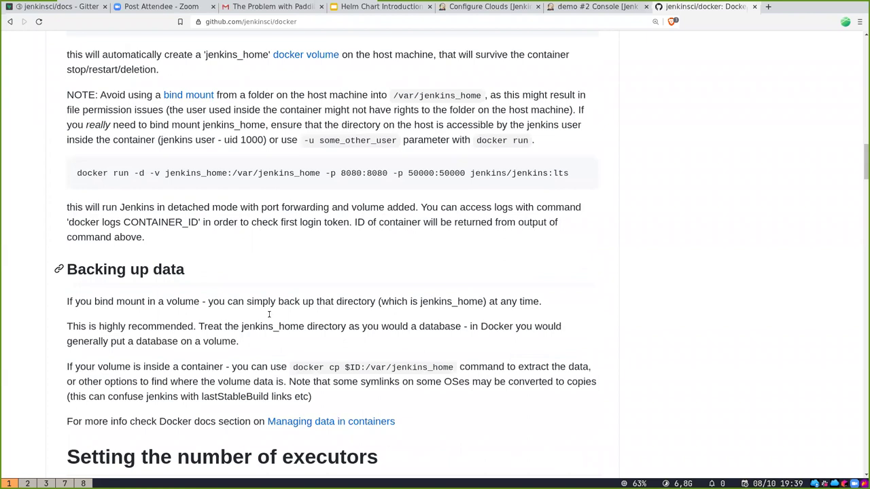
{"action": "scroll", "coordinate": [267, 313], "scroll_direction": "down", "scroll_amount": 5}
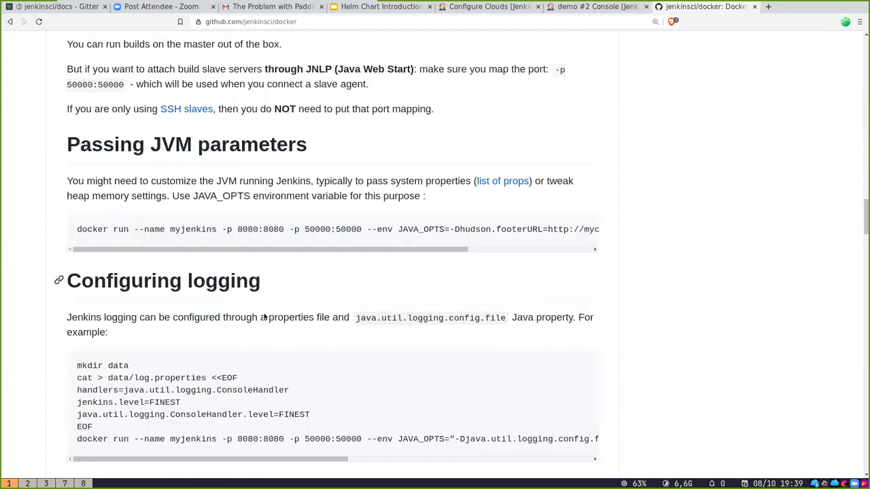
{"action": "scroll", "coordinate": [265, 316], "scroll_direction": "down", "scroll_amount": 16}
{"action": "scroll", "coordinate": [229, 244], "scroll_direction": "down", "scroll_amount": 3}
{"action": "scroll", "coordinate": [101, 180], "scroll_direction": "up", "scroll_amount": 2}
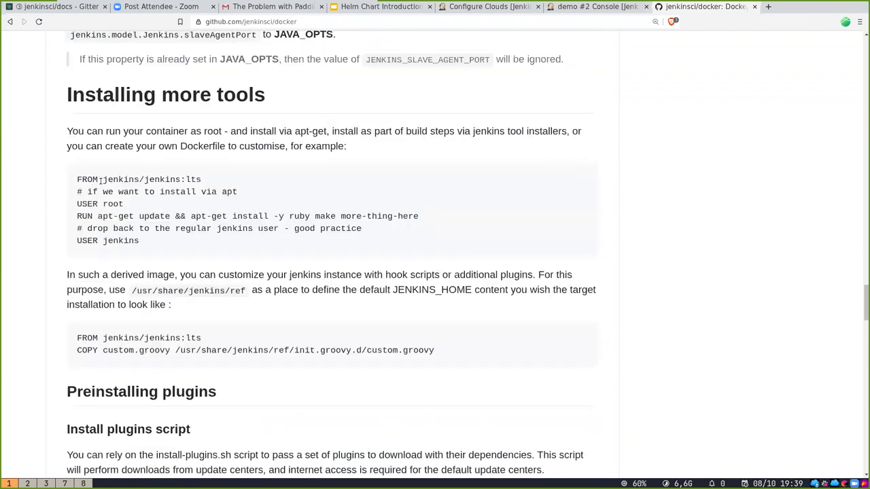
{"action": "left_click_drag", "start_coordinate": [79, 204], "coordinate": [124, 205]}
{"action": "left_click", "coordinate": [128, 215]}
{"action": "double_click", "coordinate": [117, 242]}
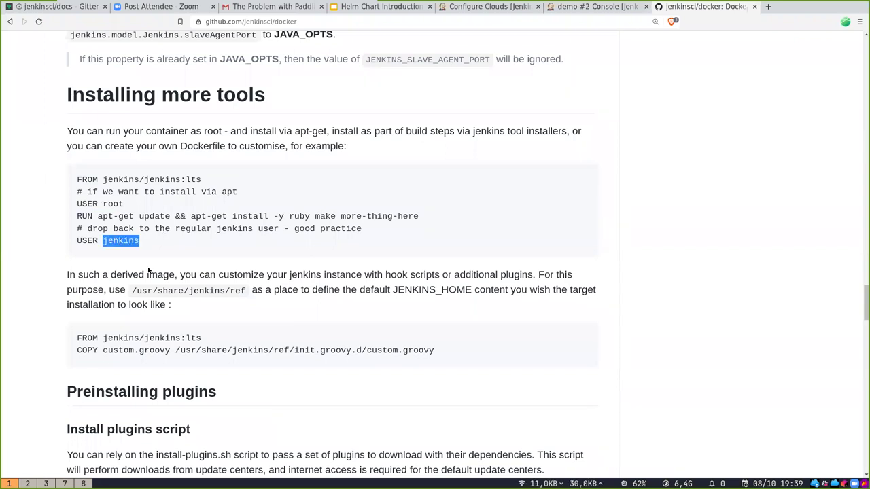
{"action": "scroll", "coordinate": [148, 271], "scroll_direction": "down", "scroll_amount": 2}
{"action": "scroll", "coordinate": [129, 141], "scroll_direction": "down", "scroll_amount": 1}
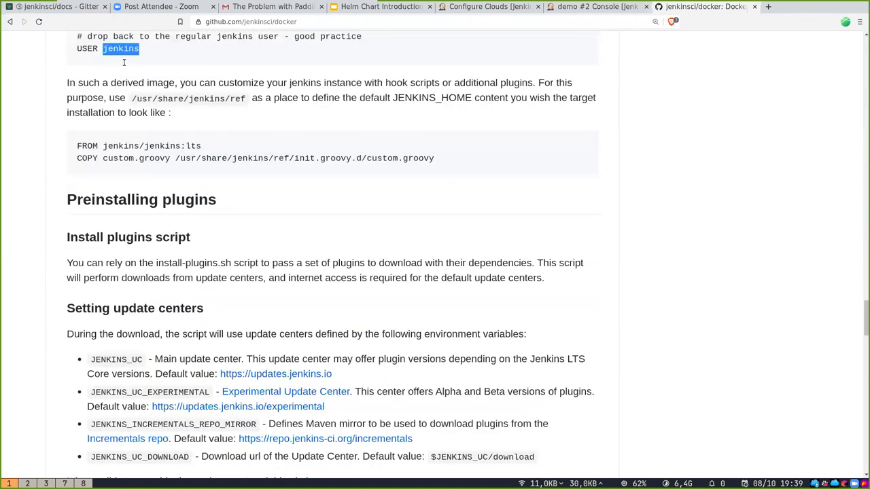
{"action": "scroll", "coordinate": [123, 62], "scroll_direction": "down", "scroll_amount": 2}
{"action": "scroll", "coordinate": [129, 133], "scroll_direction": "down", "scroll_amount": 2}
{"action": "scroll", "coordinate": [125, 212], "scroll_direction": "down", "scroll_amount": 2}
{"action": "scroll", "coordinate": [120, 284], "scroll_direction": "down", "scroll_amount": 2}
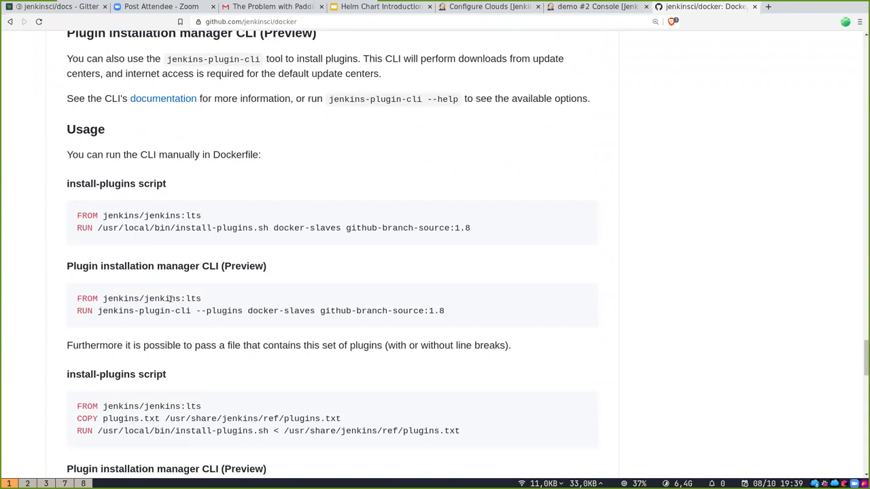
{"action": "left_click_drag", "start_coordinate": [186, 300], "coordinate": [219, 299]}
{"action": "left_click_drag", "start_coordinate": [99, 311], "coordinate": [191, 312]}
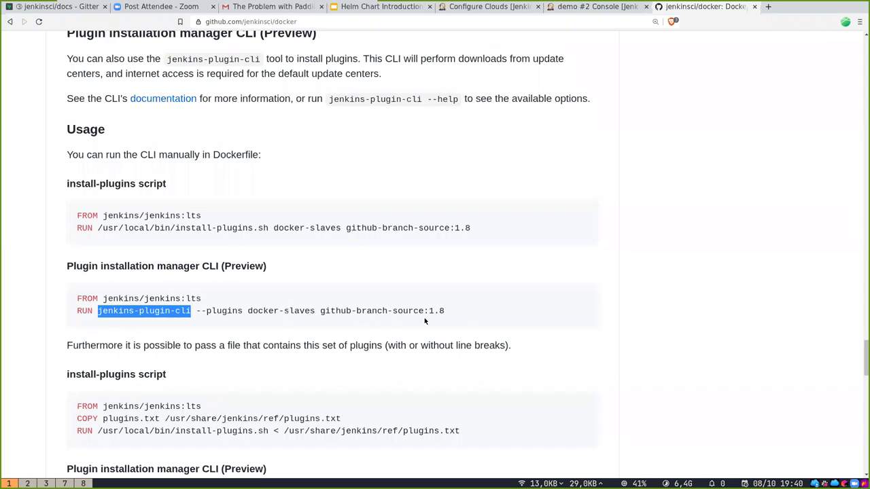
{"action": "left_click", "coordinate": [375, 324]}
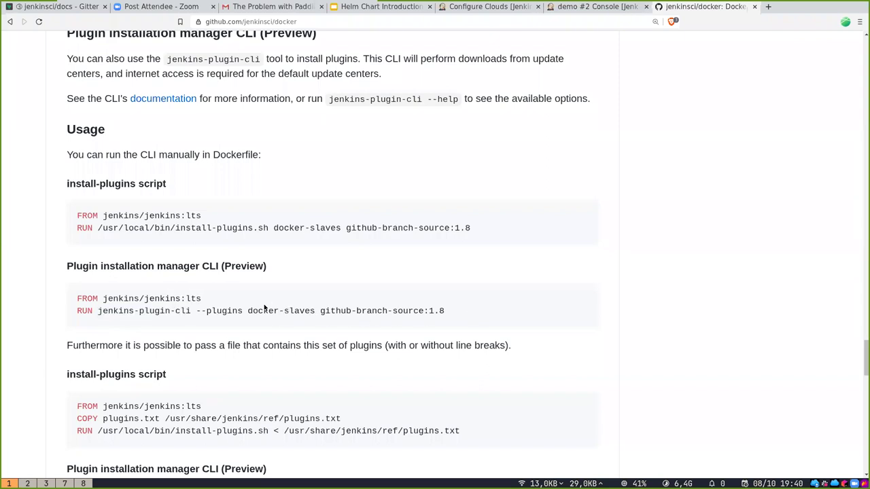
{"action": "left_click_drag", "start_coordinate": [248, 311], "coordinate": [316, 311]}
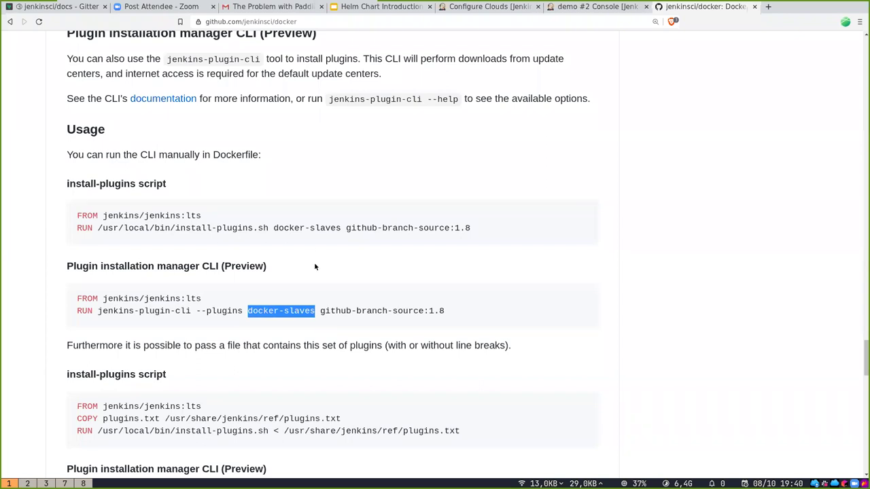
{"action": "left_click", "coordinate": [345, 321]}
{"action": "left_click_drag", "start_coordinate": [425, 312], "coordinate": [446, 313]}
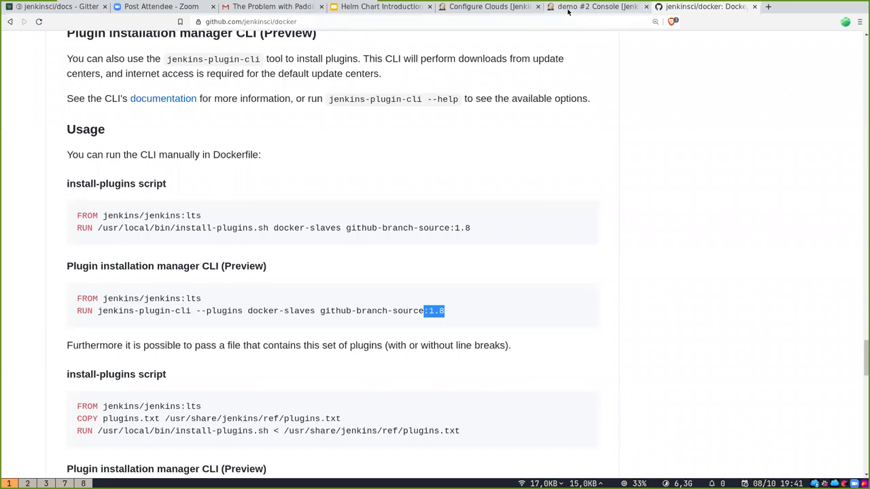
End the pod watch and rerun kubectl port-forward svc/my-release-jenkins 8080:8080.
{"action": "left_click", "coordinate": [511, 8]}
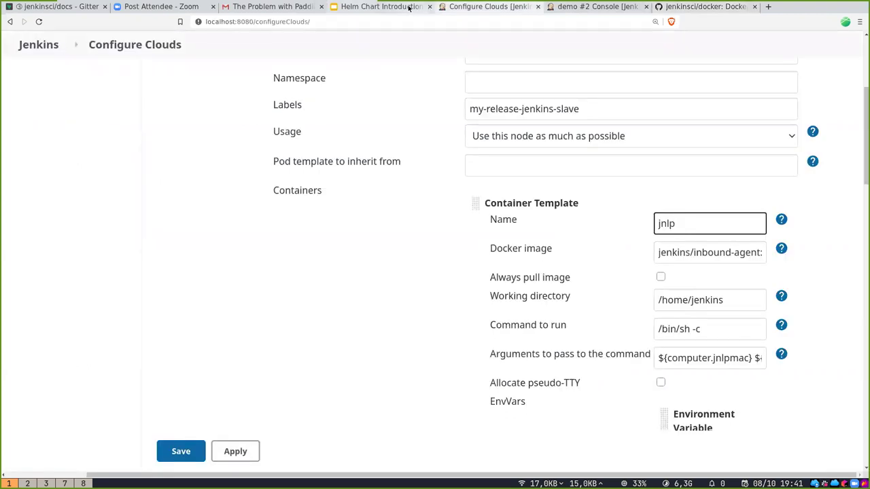
{"action": "left_click", "coordinate": [407, 8]}
{"action": "key", "text": "super+2"}
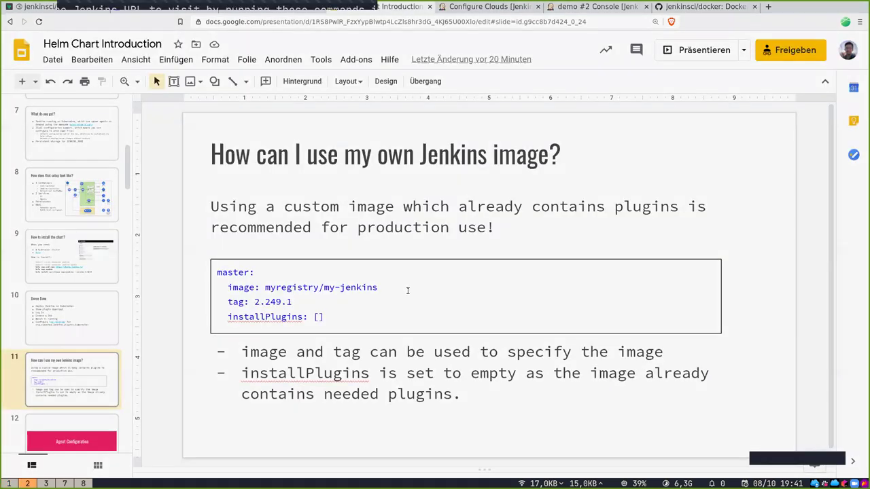
{"action": "key", "text": "ctrl+c"}
{"action": "type", "text": "kgp"}
{"action": "key", "text": "ctrl+u"}
{"action": "key", "text": "Up"}
{"action": "key", "text": "ctrl+c"}
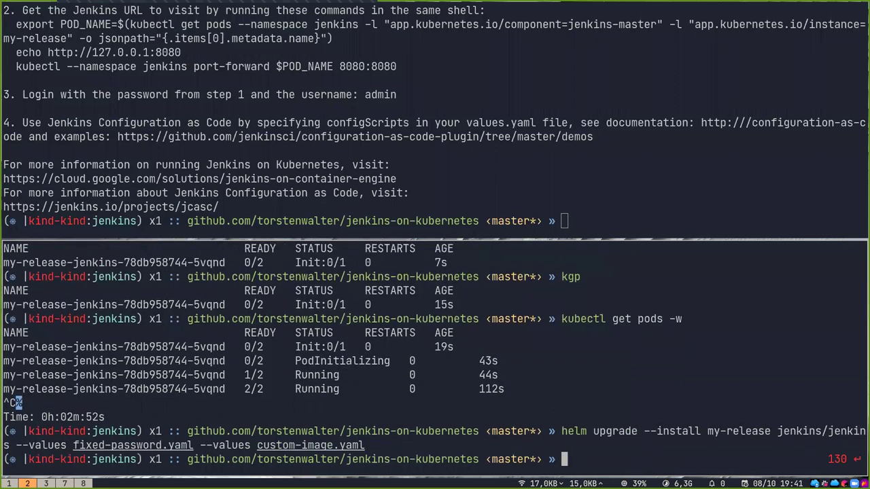
{"action": "type", "text": "kubectl p"}
{"action": "key", "text": "Right"}
{"action": "key", "text": "Return"}
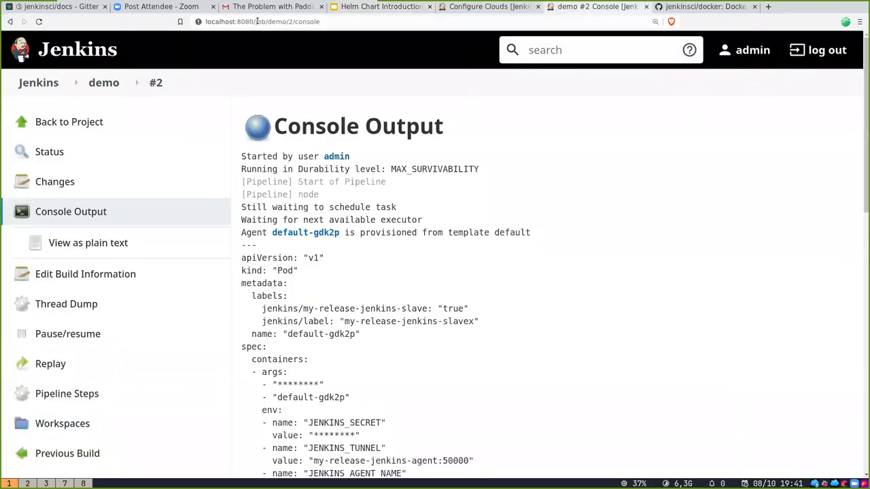
Load localhost:8080 and sign in to Jenkins as admin with the configured password.
{"action": "left_click", "coordinate": [257, 21]}
{"action": "type", "text": "localhost:8080"}
{"action": "key", "text": "Return"}
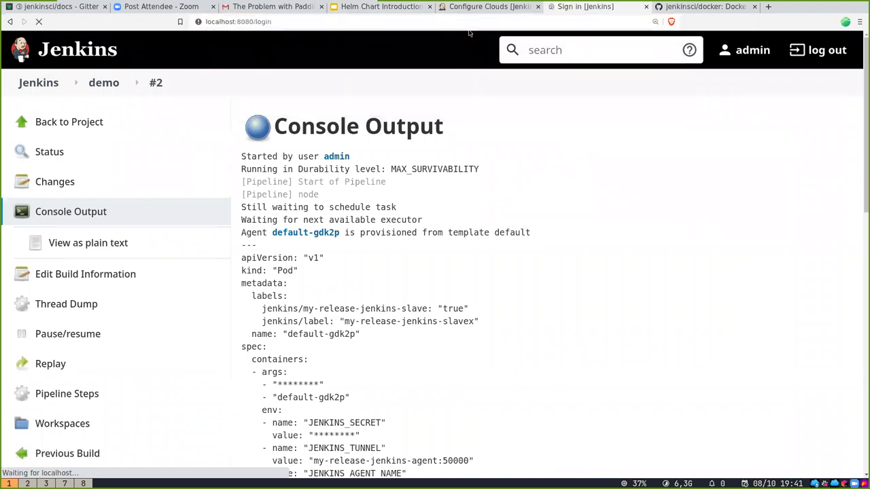
{"action": "type", "text": "admin"}
{"action": "key", "text": "Tab"}
{"action": "key", "text": "Return"}
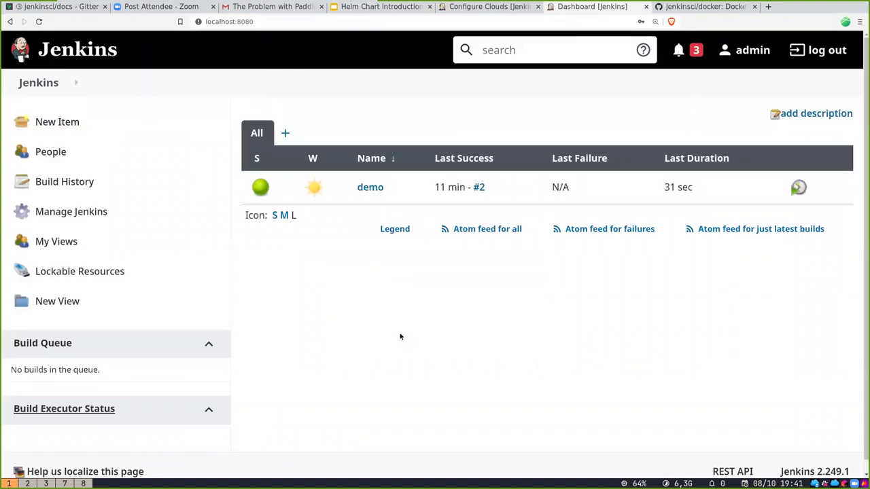
{"action": "scroll", "coordinate": [453, 379], "scroll_direction": "down", "scroll_amount": 1}
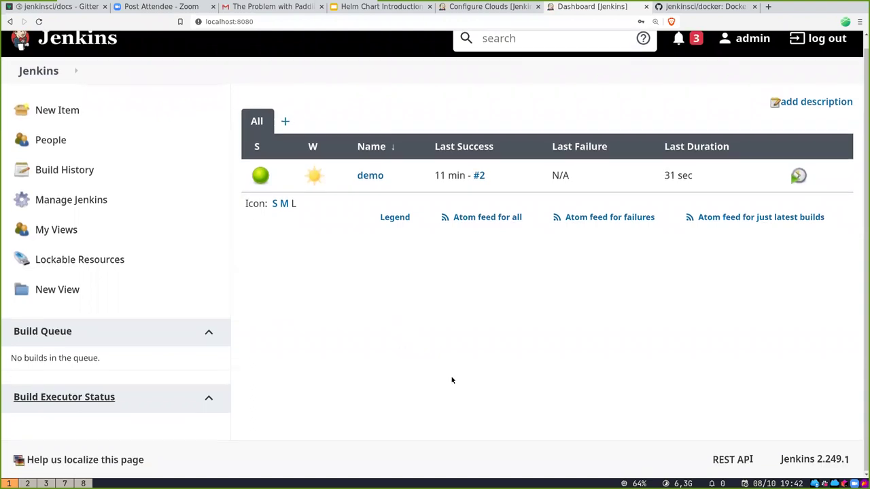
{"action": "scroll", "coordinate": [724, 419], "scroll_direction": "up", "scroll_amount": 1}
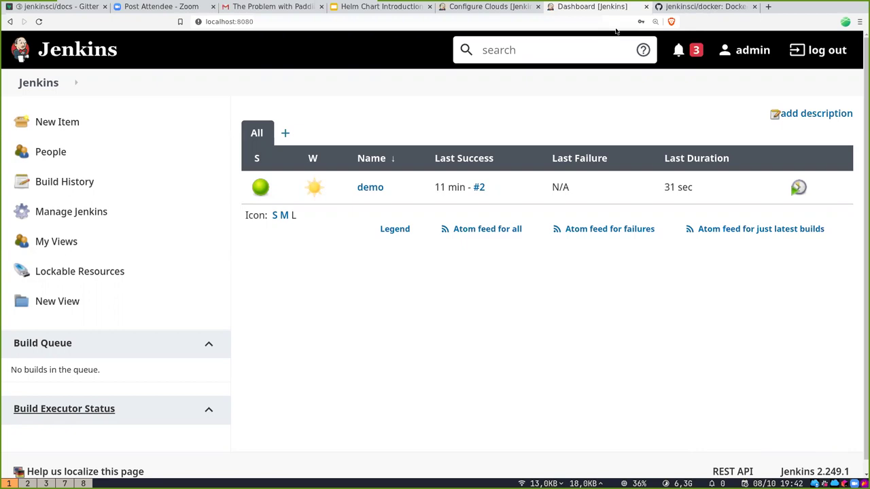
Read the plugin dependency, update and credentials warnings in the notifications panel.
{"action": "left_click", "coordinate": [681, 52]}
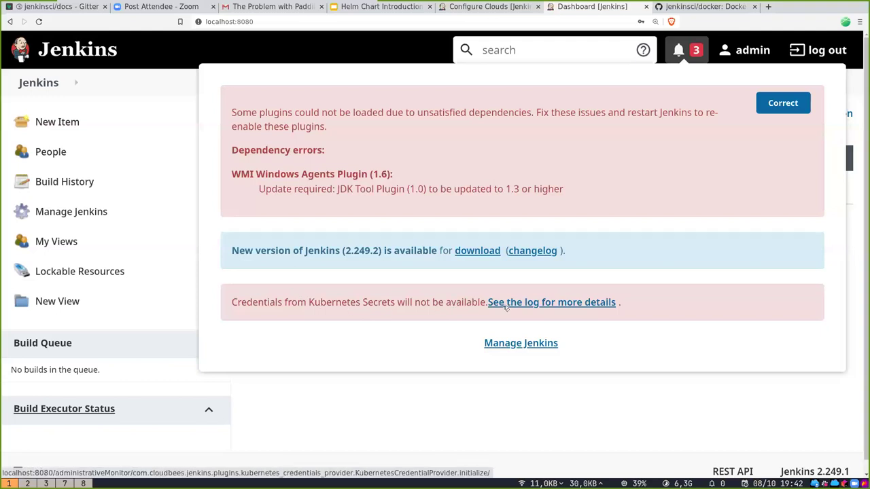
{"action": "left_click", "coordinate": [451, 404]}
{"action": "scroll", "coordinate": [389, 324], "scroll_direction": "down", "scroll_amount": 1}
{"action": "scroll", "coordinate": [385, 343], "scroll_direction": "up", "scroll_amount": 1}
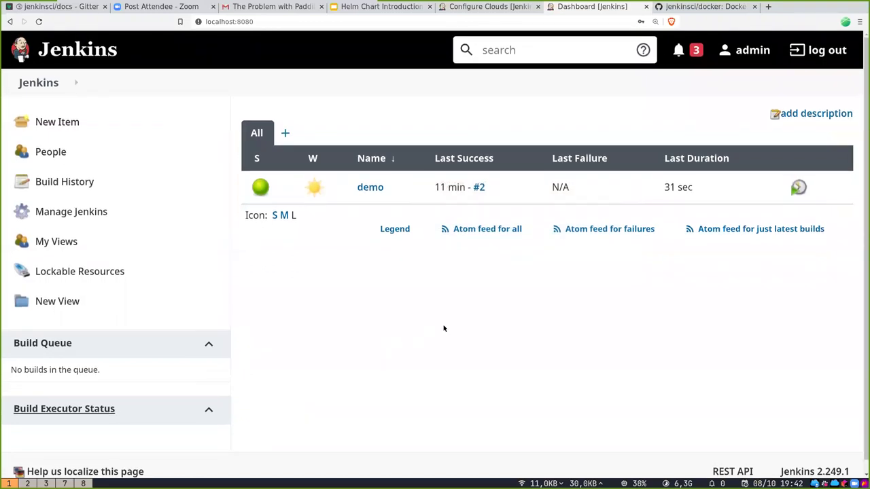
{"action": "left_click", "coordinate": [408, 7]}
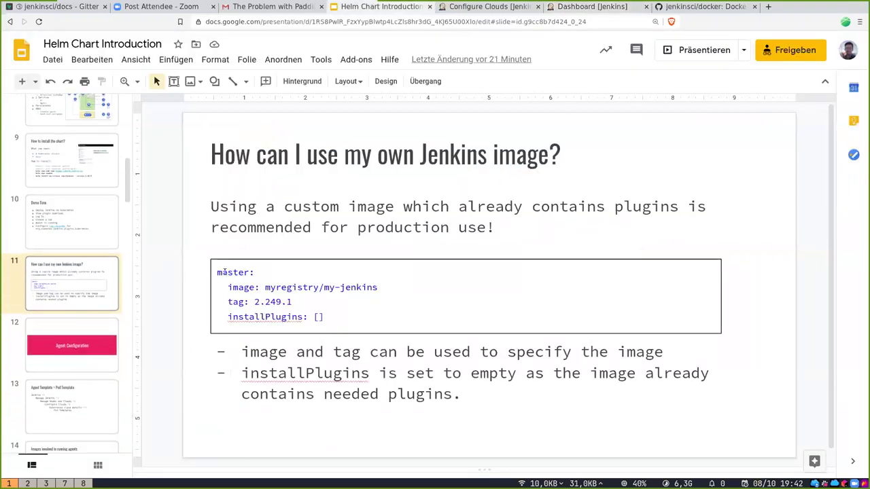
Highlight slide 11's four-line master values example for a custom Jenkins image.
{"action": "left_click_drag", "start_coordinate": [217, 272], "coordinate": [329, 323]}
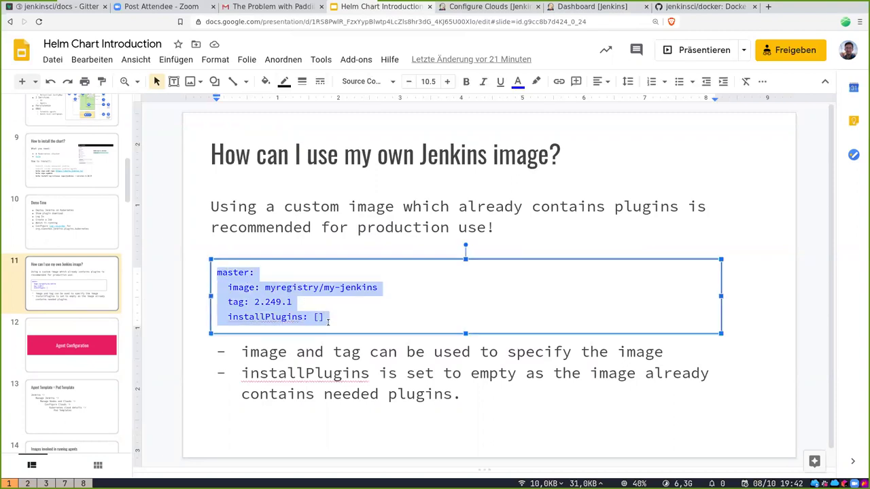
{"action": "left_click", "coordinate": [258, 272]}
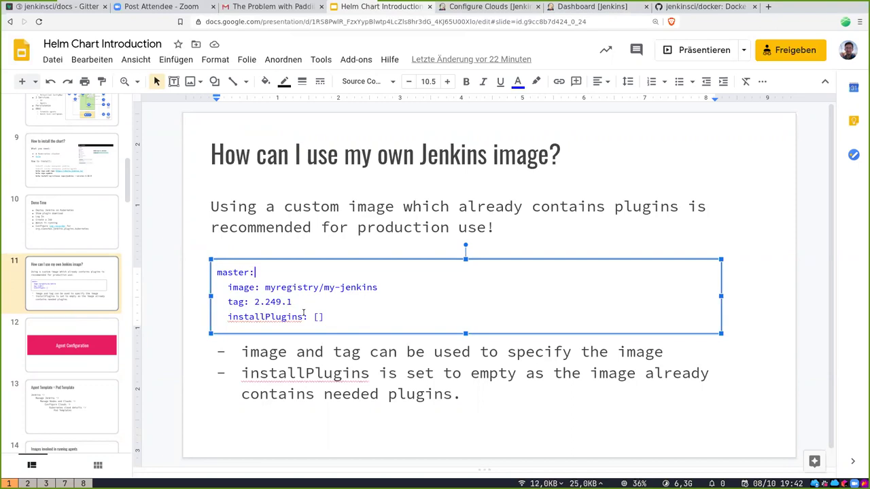
{"action": "left_click", "coordinate": [201, 306]}
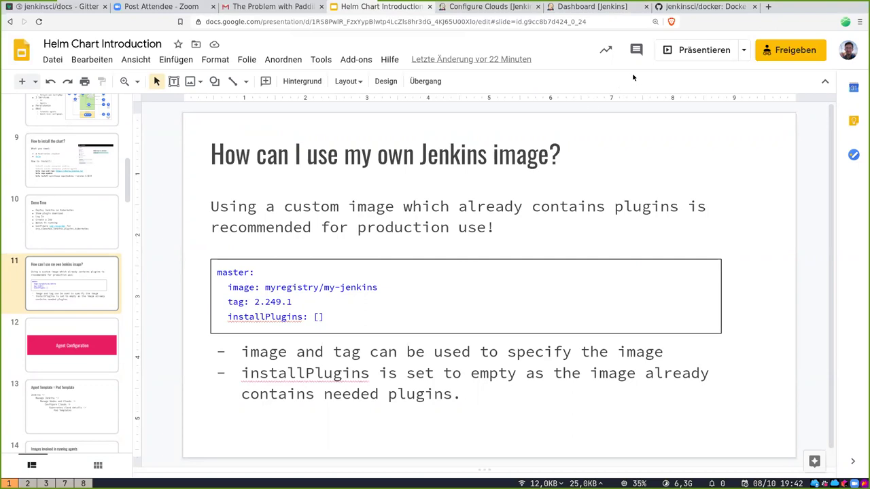
{"action": "key", "text": "ctrl+7"}
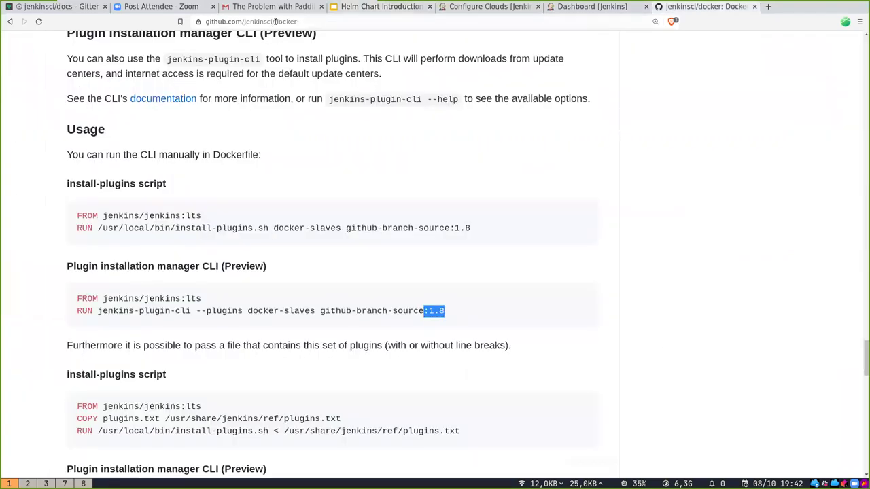
Browse jenkinsci/helm-charts to charts/jenkins/values.yaml, scroll its defaults, and close it.
{"action": "left_click_drag", "start_coordinate": [297, 21], "coordinate": [341, 23]}
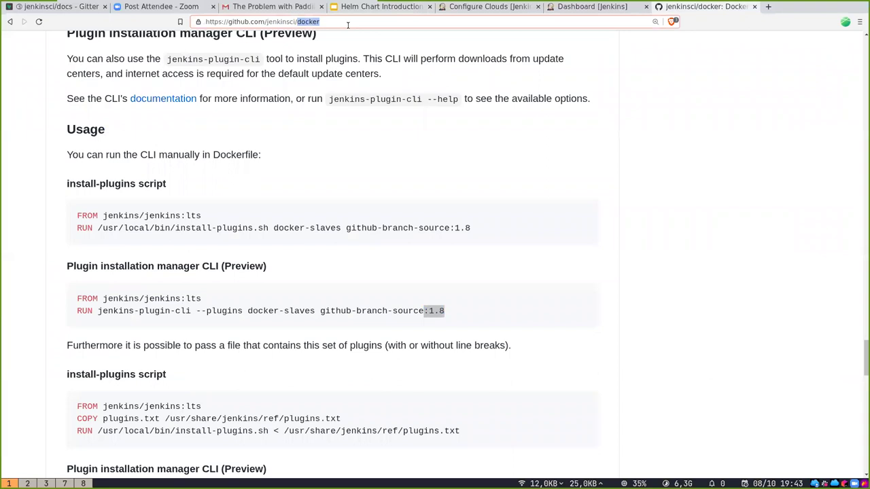
{"action": "type", "text": "helm-charts"}
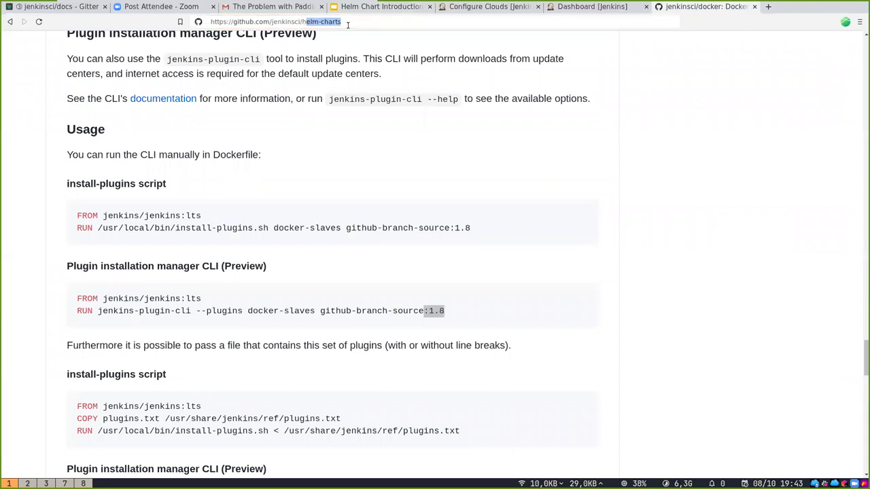
{"action": "key", "text": "Return"}
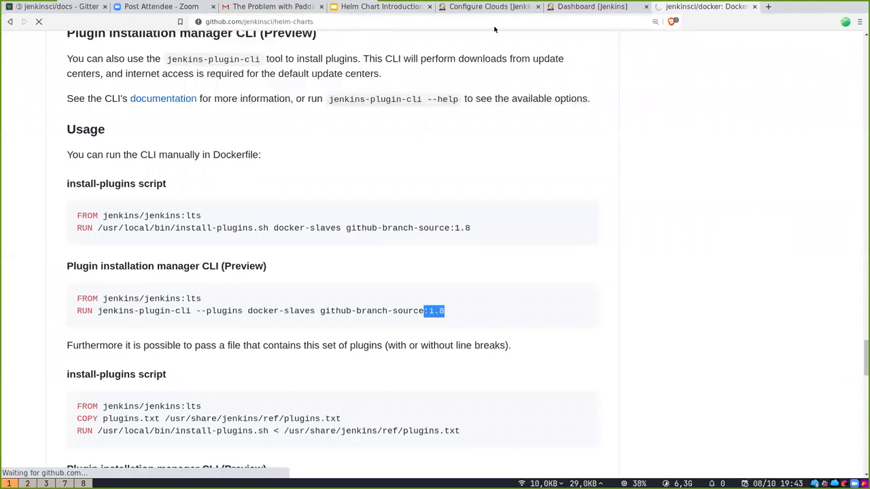
{"action": "left_click", "coordinate": [113, 264]}
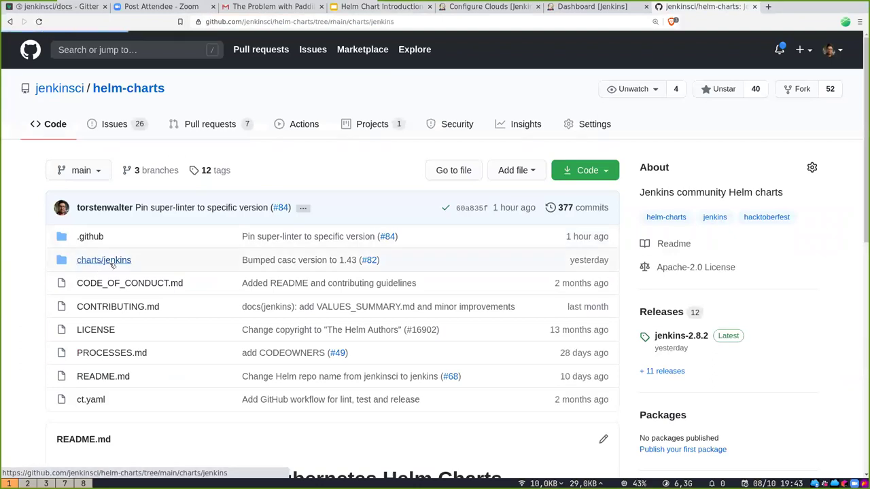
{"action": "scroll", "coordinate": [114, 387], "scroll_direction": "down", "scroll_amount": 2}
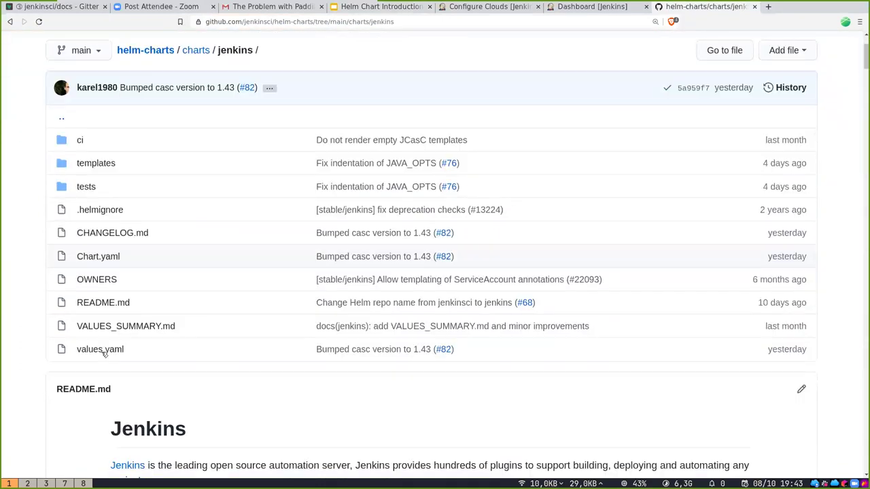
{"action": "left_click", "coordinate": [100, 351]}
{"action": "scroll", "coordinate": [122, 384], "scroll_direction": "down", "scroll_amount": 3}
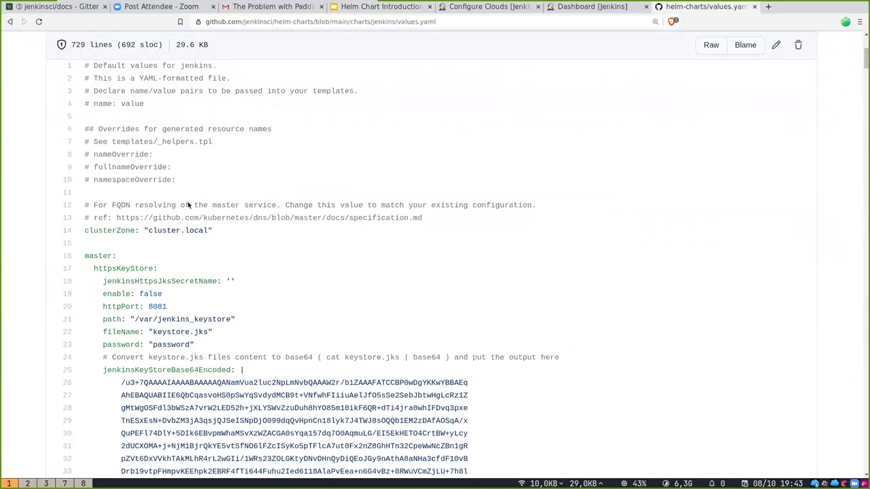
{"action": "scroll", "coordinate": [208, 384], "scroll_direction": "up", "scroll_amount": 2}
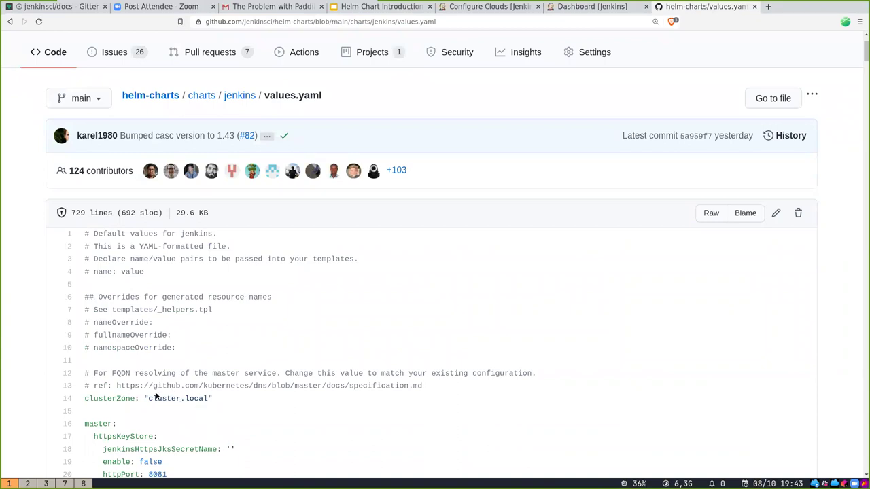
{"action": "scroll", "coordinate": [158, 397], "scroll_direction": "down", "scroll_amount": 2}
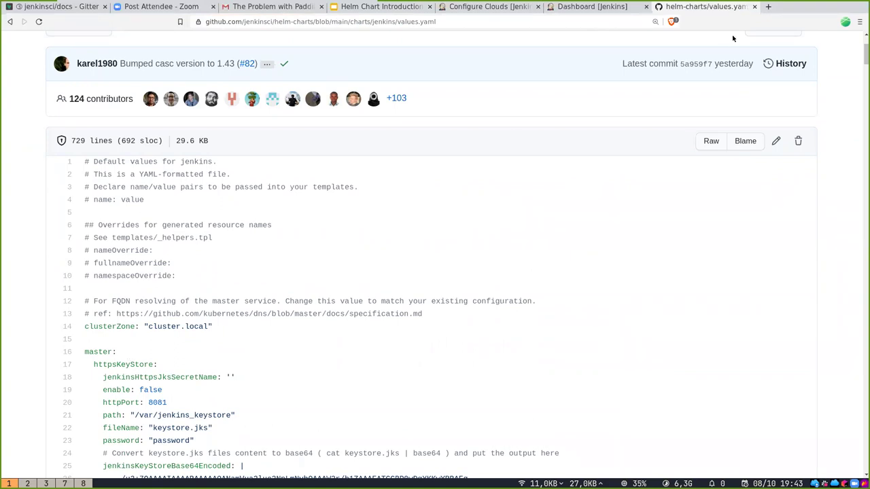
{"action": "left_click", "coordinate": [755, 7]}
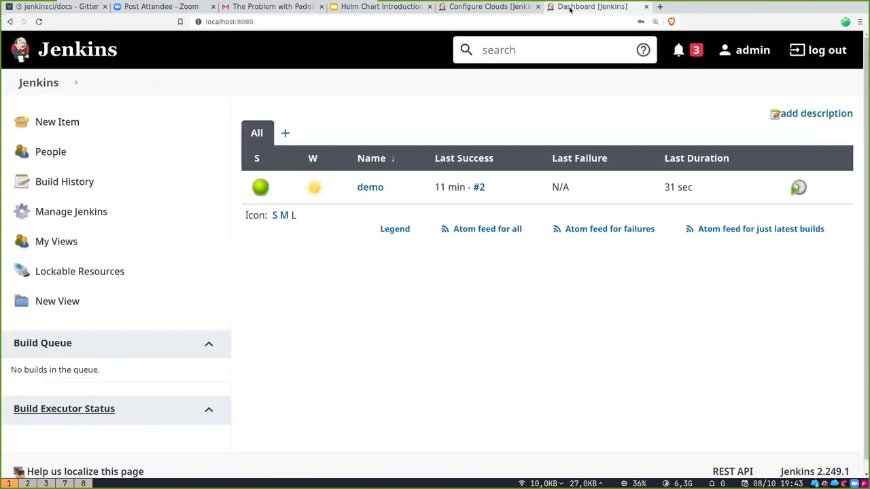
Move past the Agent Configuration slide to slide 13, Agent Template = Pod Template.
{"action": "left_click", "coordinate": [377, 6]}
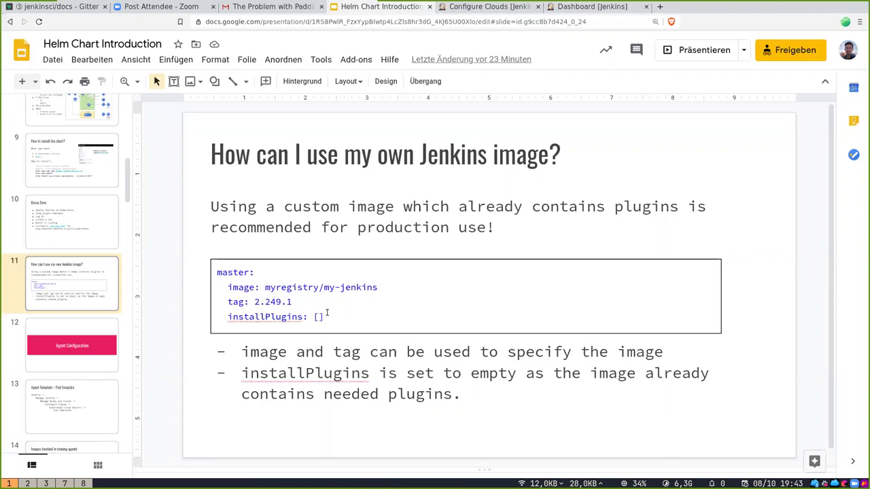
{"action": "left_click", "coordinate": [75, 357]}
{"action": "scroll", "coordinate": [71, 357], "scroll_direction": "down", "scroll_amount": 2}
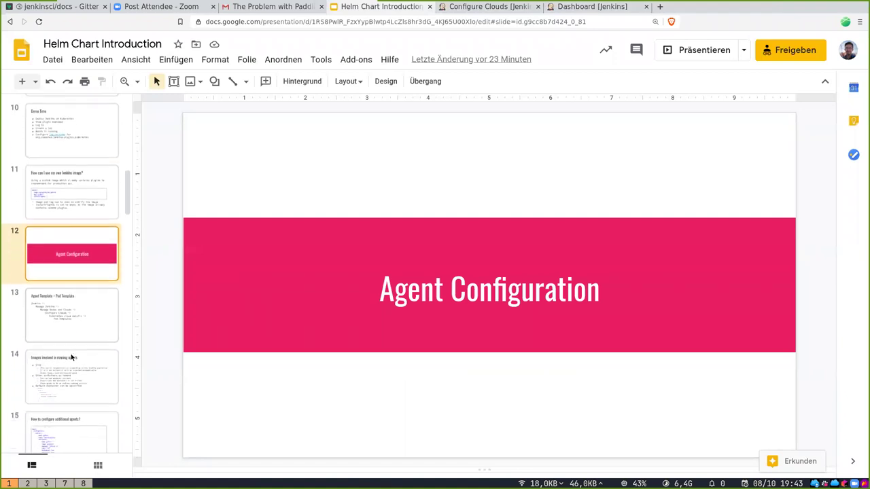
{"action": "left_click", "coordinate": [73, 317]}
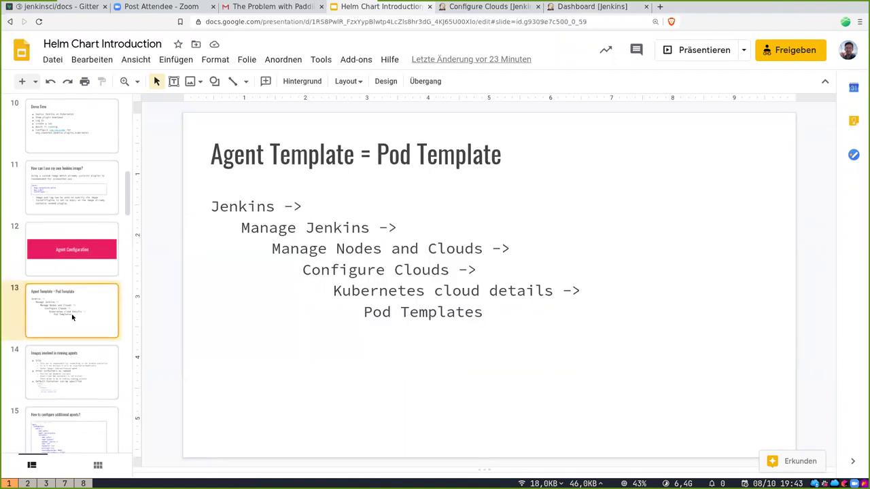
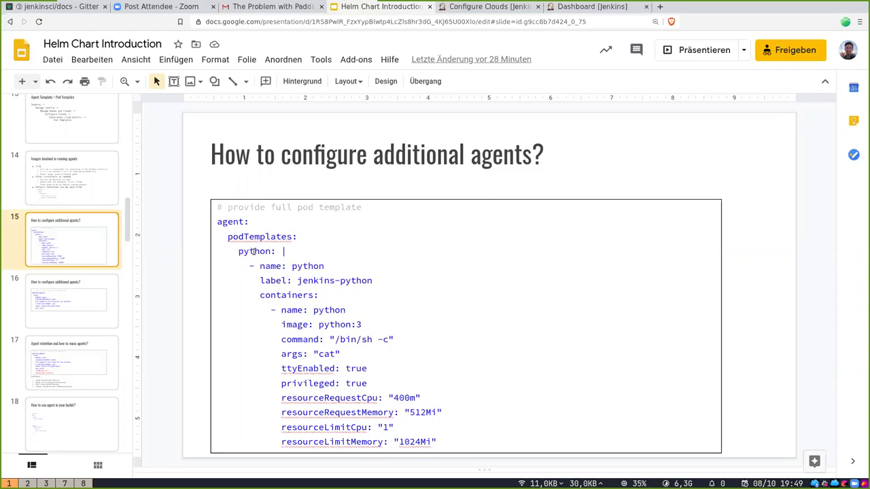
Highlight the "cat" argument in slide 15's python pod template code, then move to the terminal.
{"action": "double_click", "coordinate": [325, 355]}
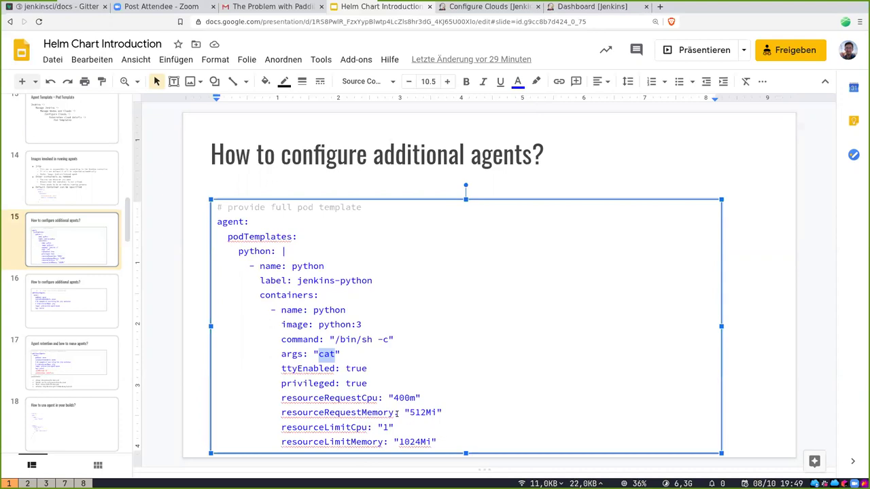
{"action": "key", "text": "super+2"}
List the repository files and print agent-pod-template.yaml in a full-screen terminal.
{"action": "type", "text": "l"}
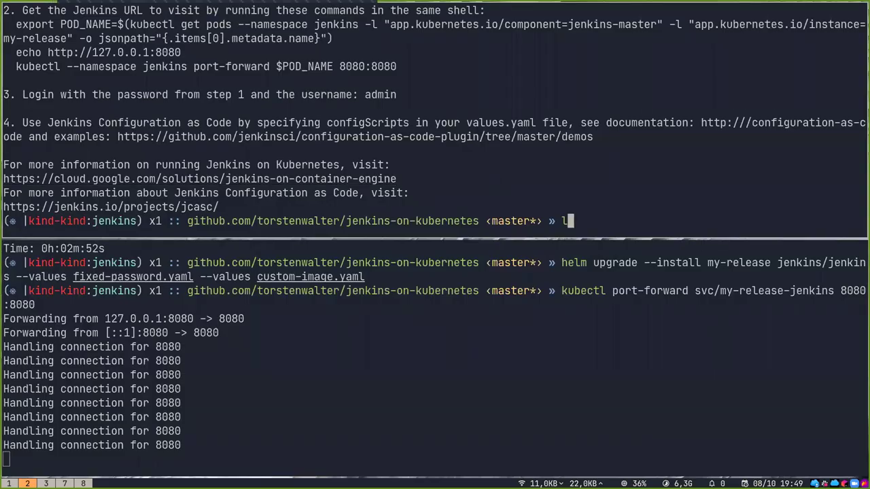
{"action": "key", "text": "Return"}
{"action": "type", "text": "cat "}
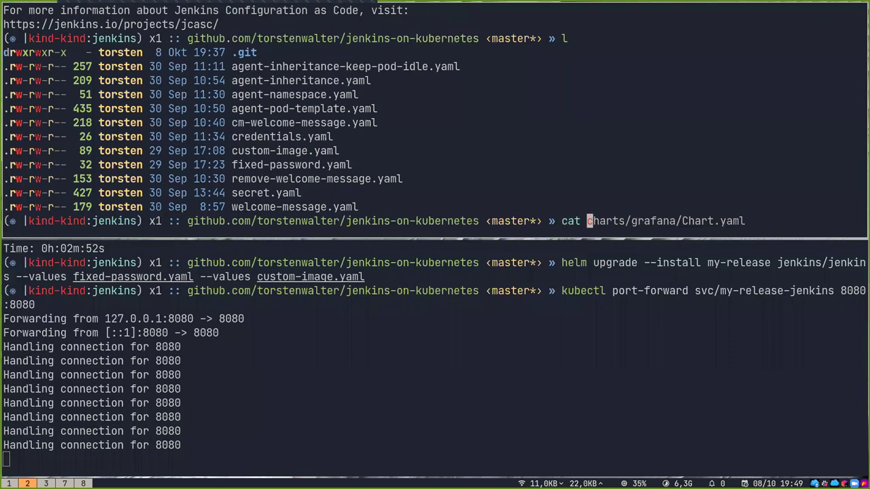
{"action": "type", "text": "agent-p"}
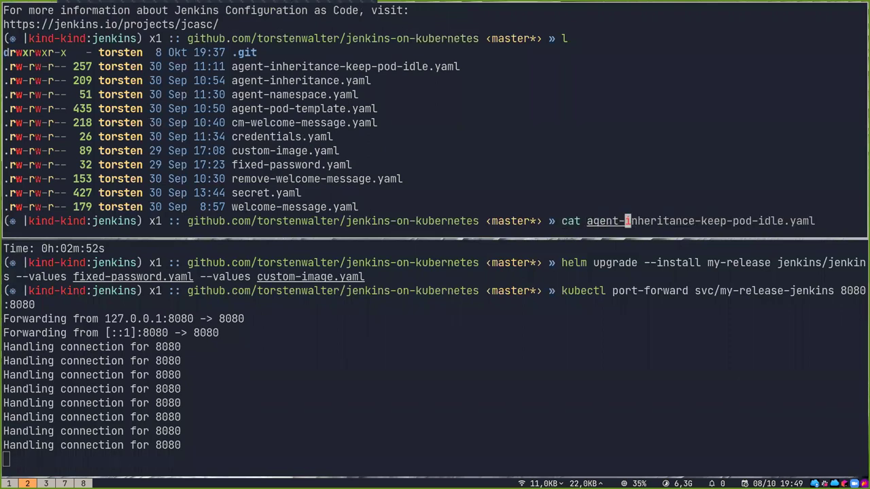
{"action": "key", "text": "Right"}
{"action": "key", "text": "Return"}
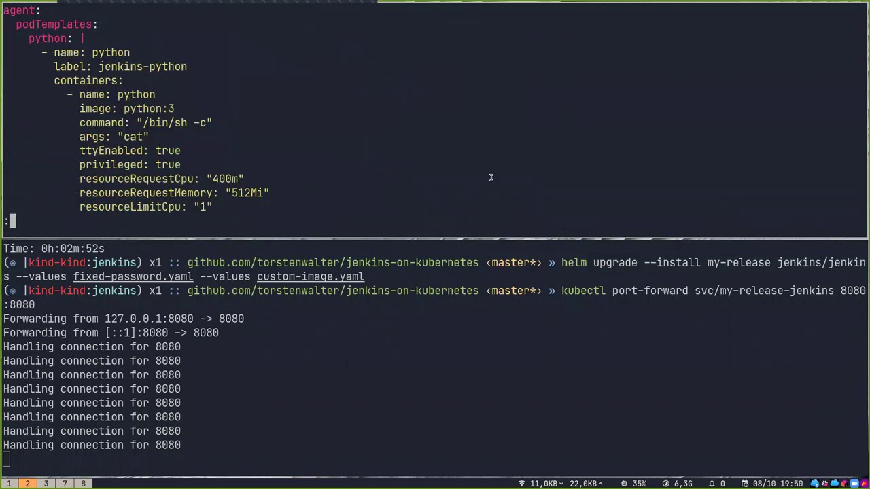
{"action": "key", "text": "super+f"}
{"action": "key", "text": "q"}
{"action": "key", "text": "Up"}
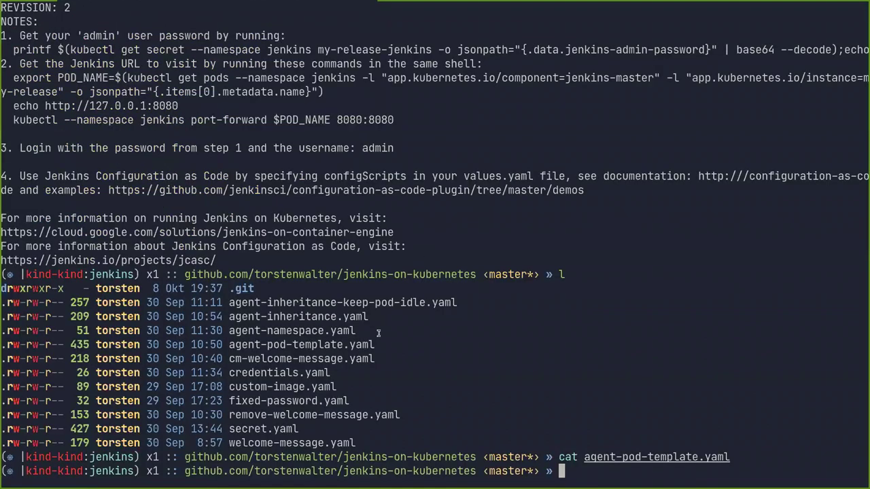
{"action": "key", "text": "Return"}
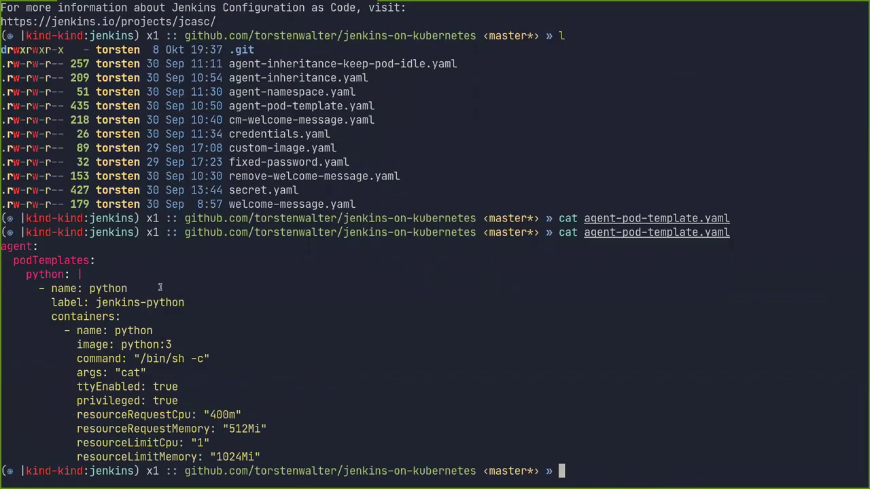
Rerun helm upgrade --install my-release jenkins/jenkins with --values agent-pod-template.yaml added.
{"action": "type", "text": "helm up"}
{"action": "key", "text": "Right"}
{"action": "type", "text": "&"}
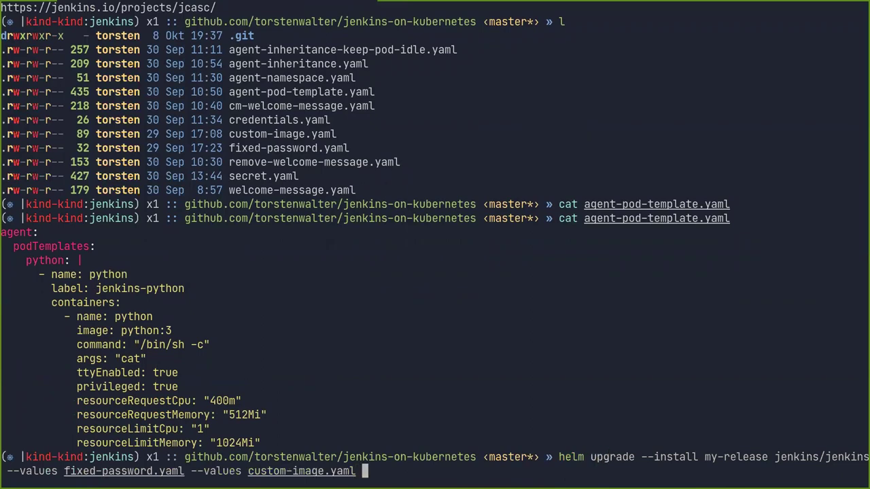
{"action": "key", "text": "BackSpace"}
{"action": "type", "text": "--values "}
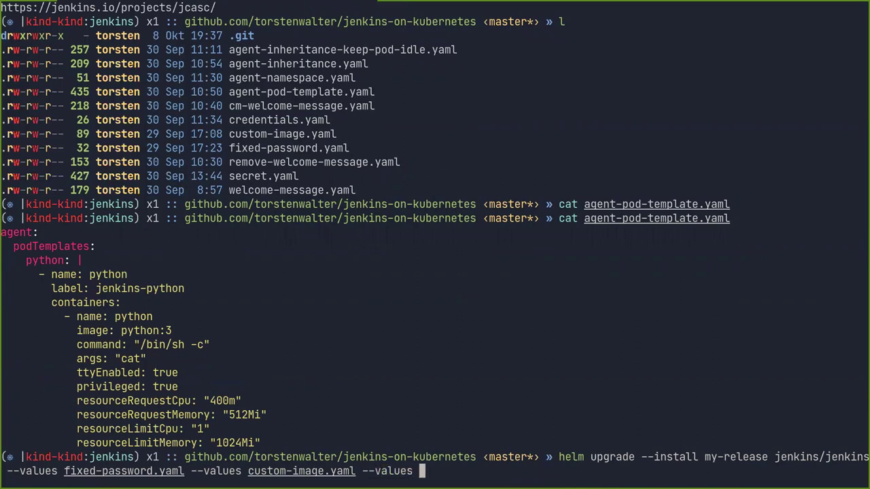
{"action": "type", "text": "age"}
{"action": "type", "text": "nt-"}
{"action": "type", "text": "p"}
{"action": "key", "text": "Tab"}
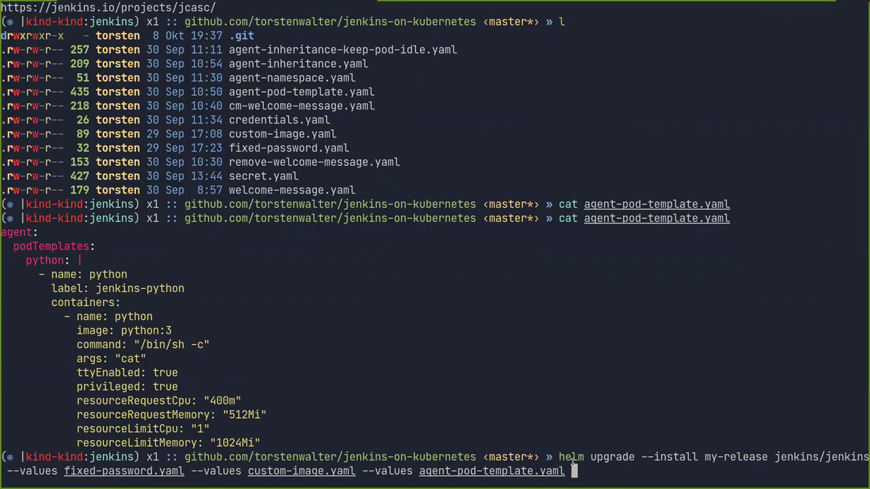
{"action": "key", "text": "Return"}
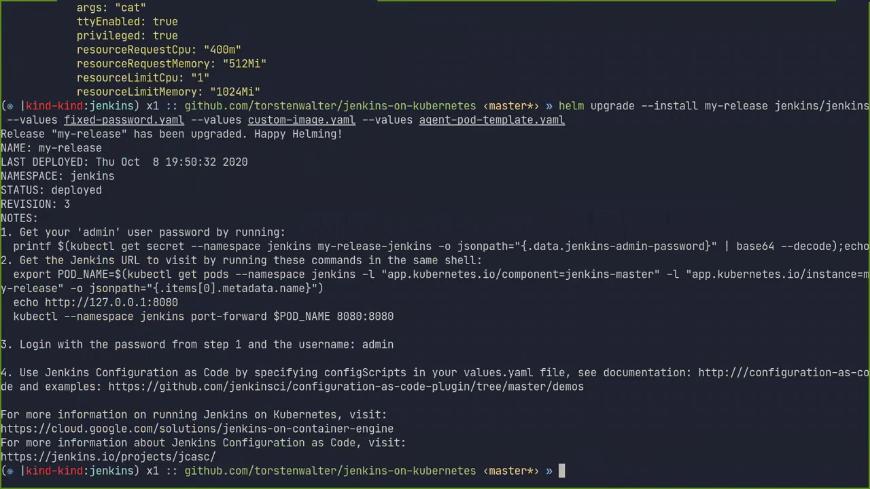
{"action": "key", "text": "super+1"}
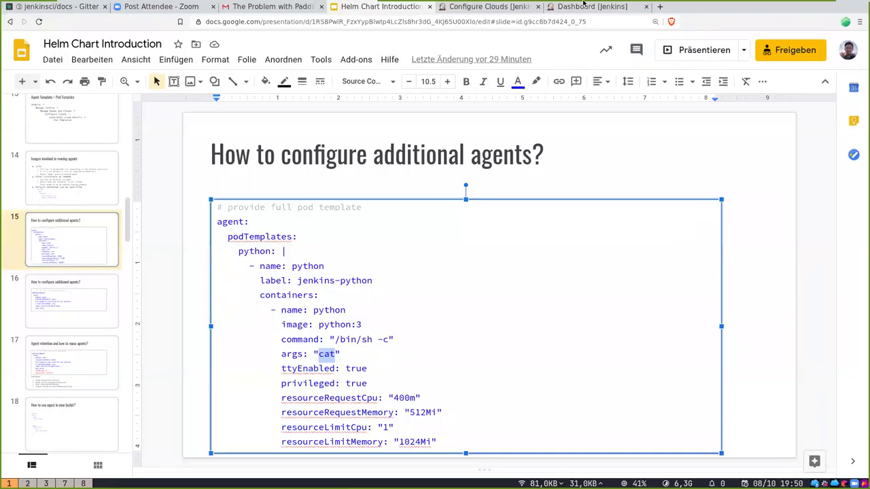
Go from the reloaded Jenkins dashboard through Manage Jenkins and Manage Nodes and Clouds to Configure Clouds.
{"action": "left_click", "coordinate": [583, 6]}
{"action": "left_click", "coordinate": [39, 82]}
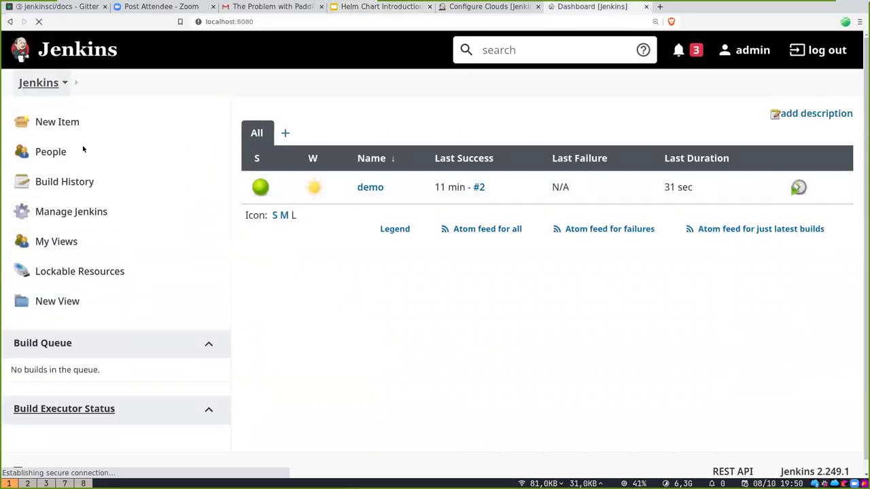
{"action": "left_click", "coordinate": [80, 215]}
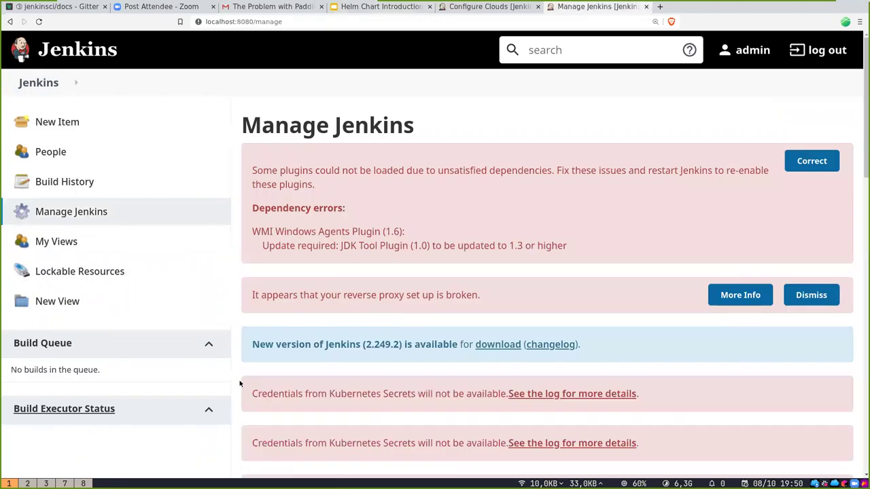
{"action": "scroll", "coordinate": [156, 317], "scroll_direction": "down", "scroll_amount": 5}
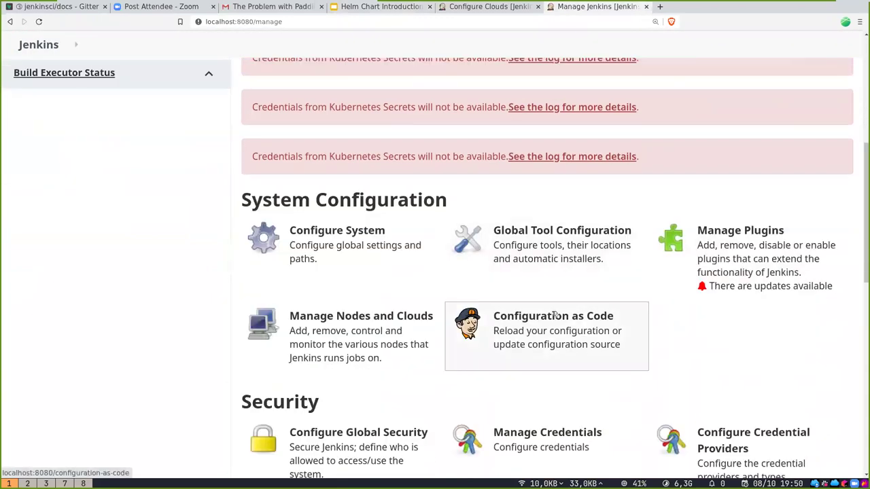
{"action": "left_click", "coordinate": [330, 317]}
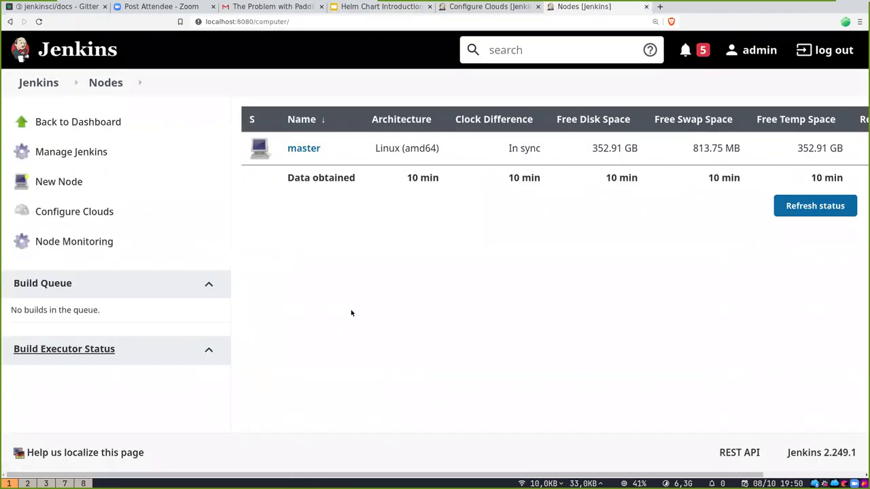
{"action": "left_click", "coordinate": [75, 212]}
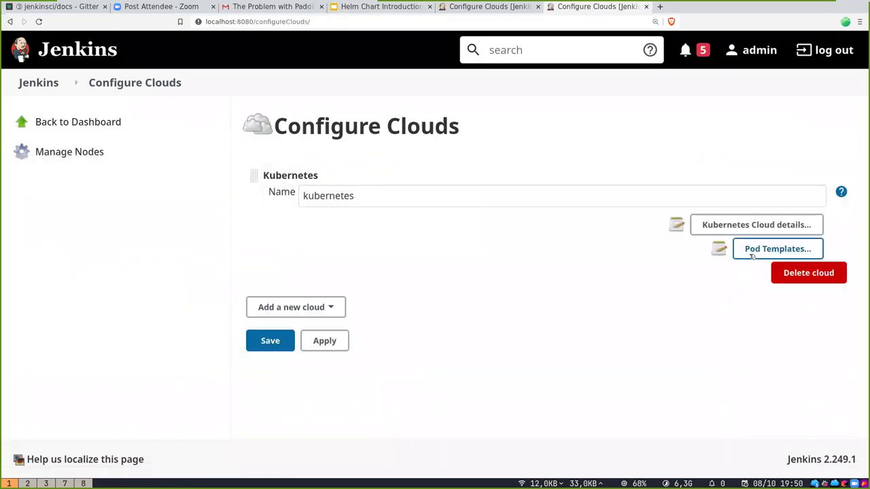
Expand the python pod template and its advanced container settings to check image, cat argument and resource limits.
{"action": "left_click", "coordinate": [750, 251]}
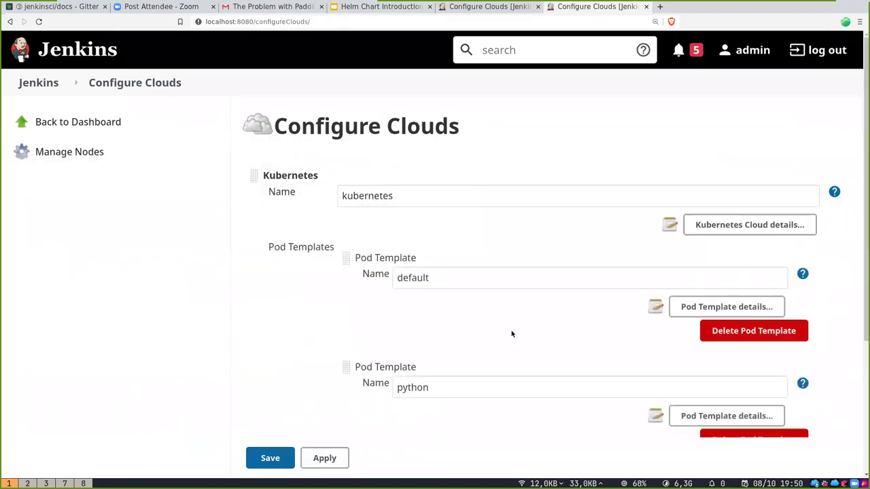
{"action": "scroll", "coordinate": [512, 333], "scroll_direction": "down", "scroll_amount": 3}
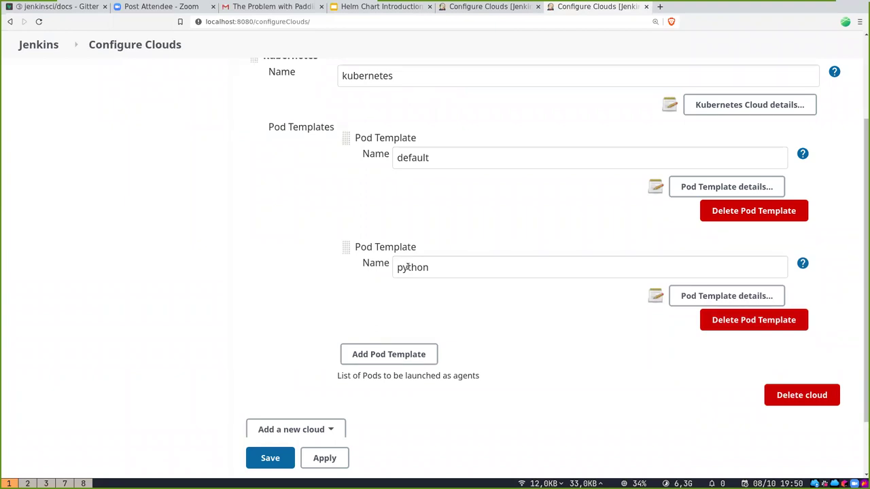
{"action": "left_click", "coordinate": [722, 296]}
{"action": "scroll", "coordinate": [686, 302], "scroll_direction": "down", "scroll_amount": 3}
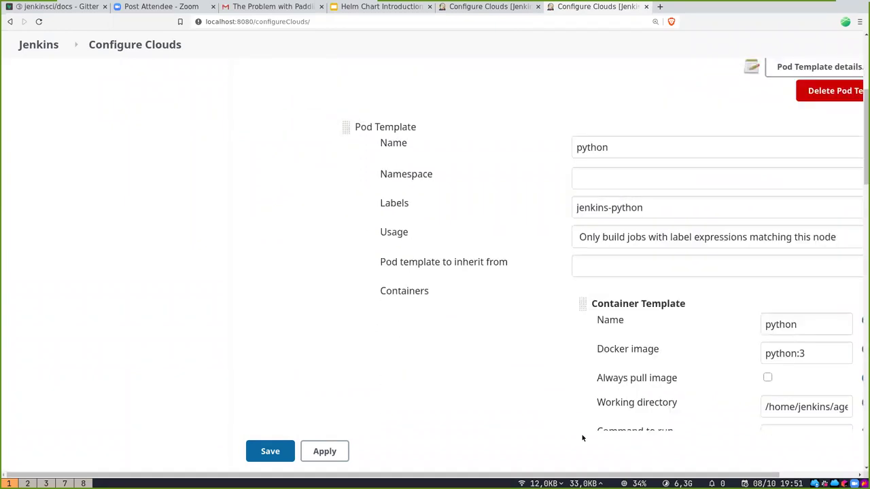
{"action": "scroll", "coordinate": [715, 353], "scroll_direction": "right", "scroll_amount": 3}
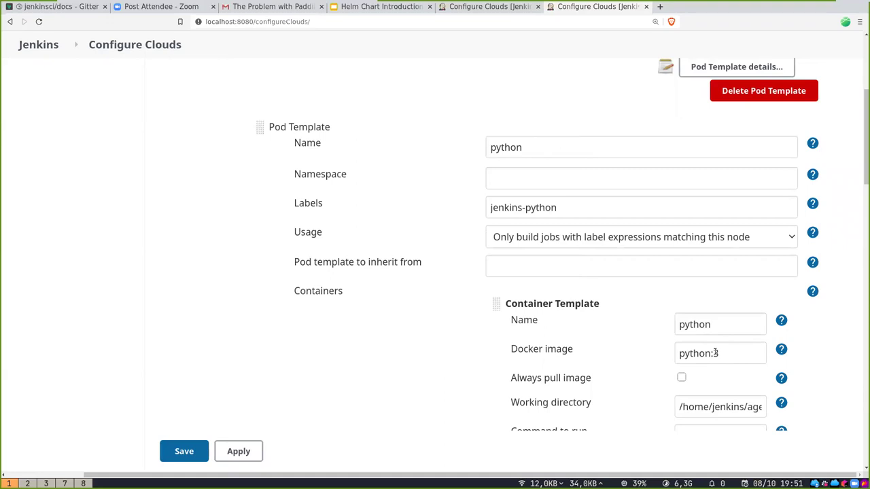
{"action": "scroll", "coordinate": [709, 408], "scroll_direction": "down", "scroll_amount": 2}
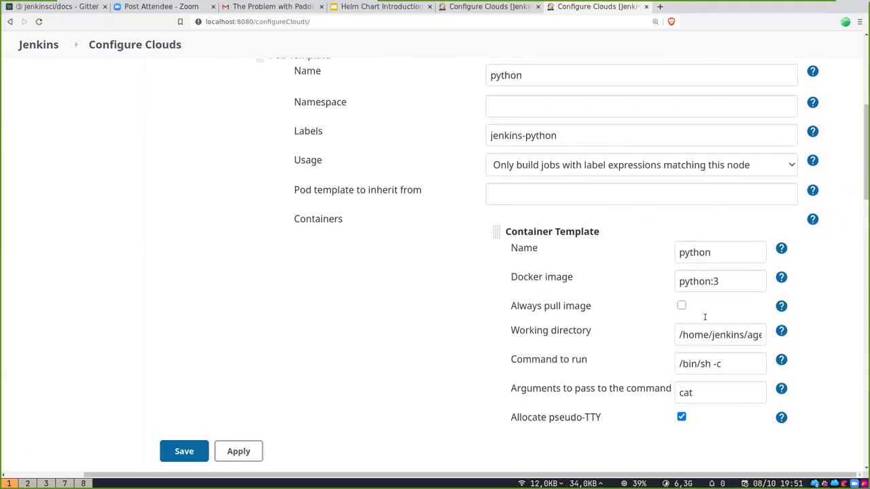
{"action": "scroll", "coordinate": [705, 317], "scroll_direction": "down", "scroll_amount": 4}
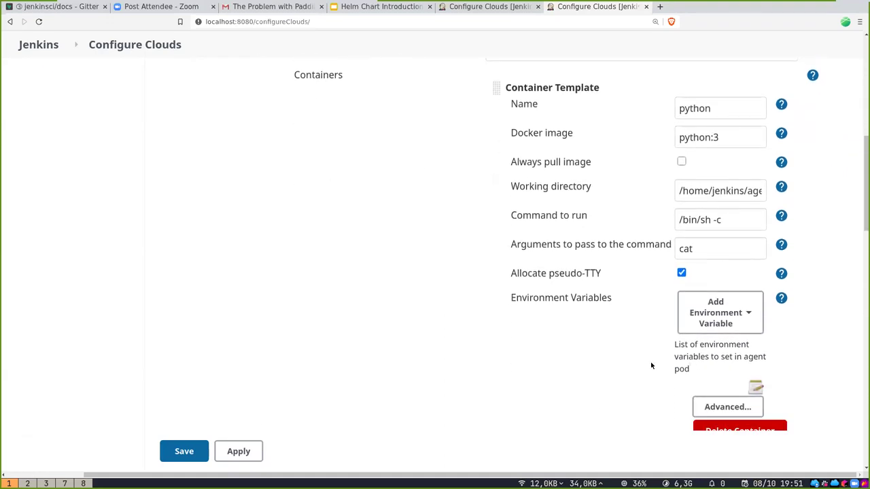
{"action": "scroll", "coordinate": [650, 367], "scroll_direction": "down", "scroll_amount": 5}
{"action": "left_click", "coordinate": [700, 262]}
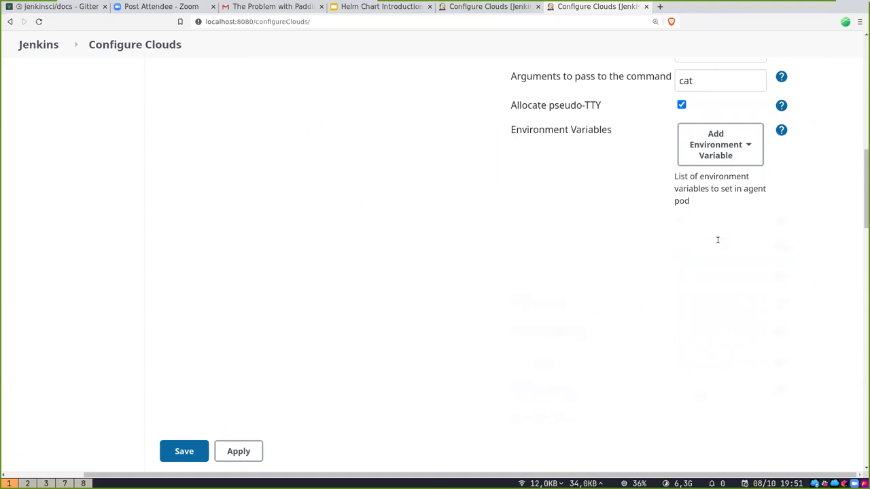
{"action": "scroll", "coordinate": [699, 310], "scroll_direction": "down", "scroll_amount": 3}
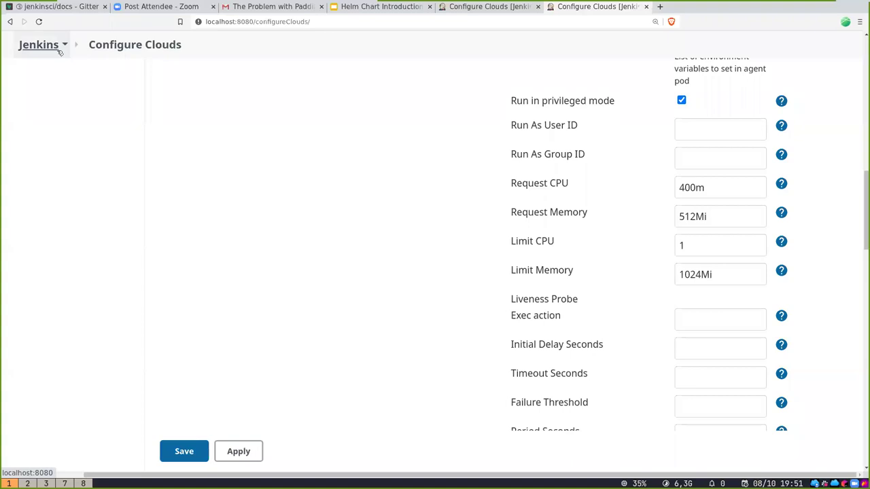
{"action": "scroll", "coordinate": [575, 230], "scroll_direction": "up", "scroll_amount": 2}
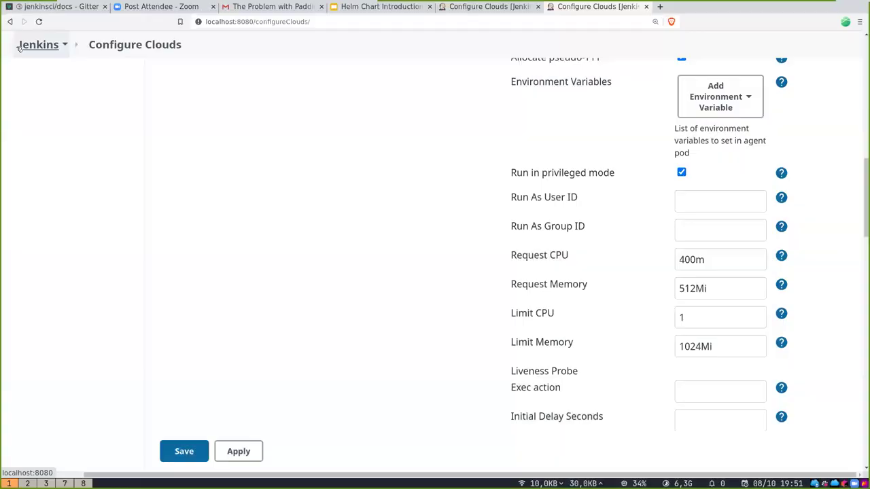
Change the demo pipeline's agent any to agent { label "python" } and save.
{"action": "left_click", "coordinate": [19, 48]}
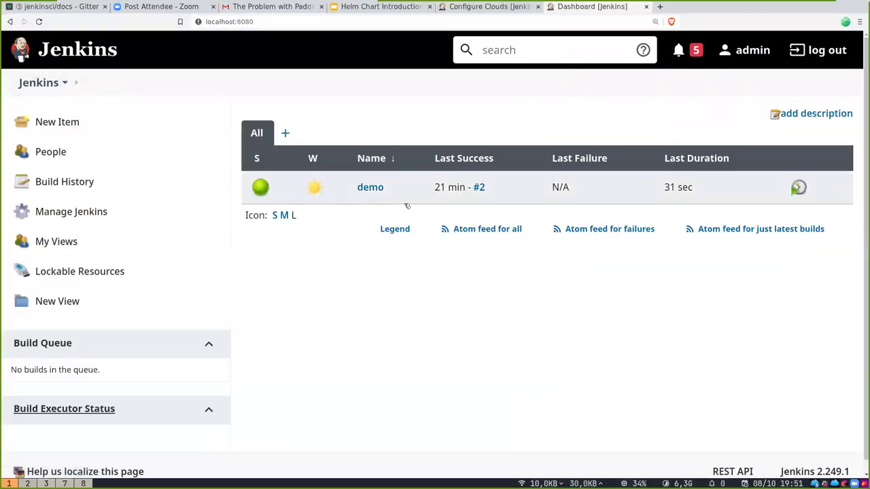
{"action": "left_click", "coordinate": [370, 188]}
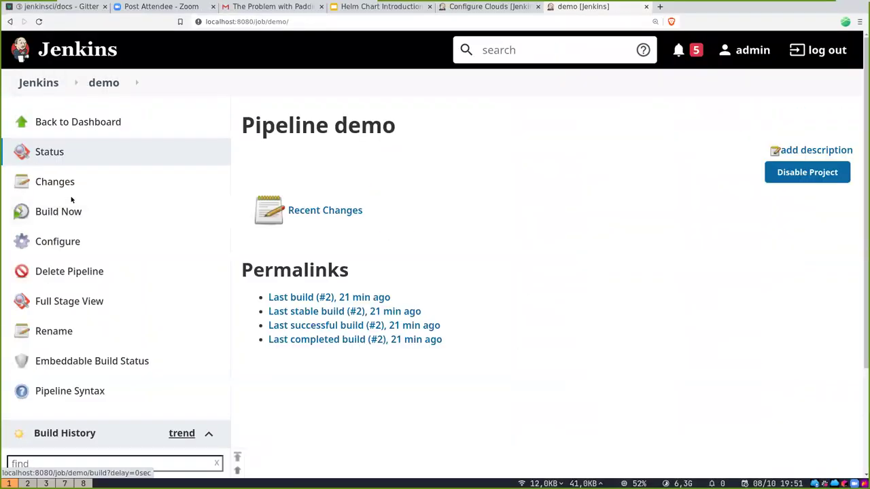
{"action": "left_click", "coordinate": [56, 243]}
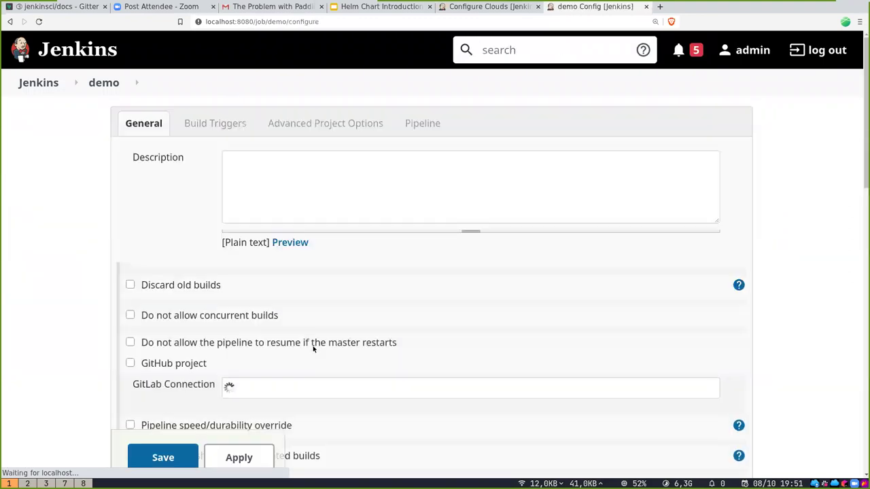
{"action": "scroll", "coordinate": [314, 351], "scroll_direction": "down", "scroll_amount": 5}
{"action": "scroll", "coordinate": [312, 358], "scroll_direction": "down", "scroll_amount": 5}
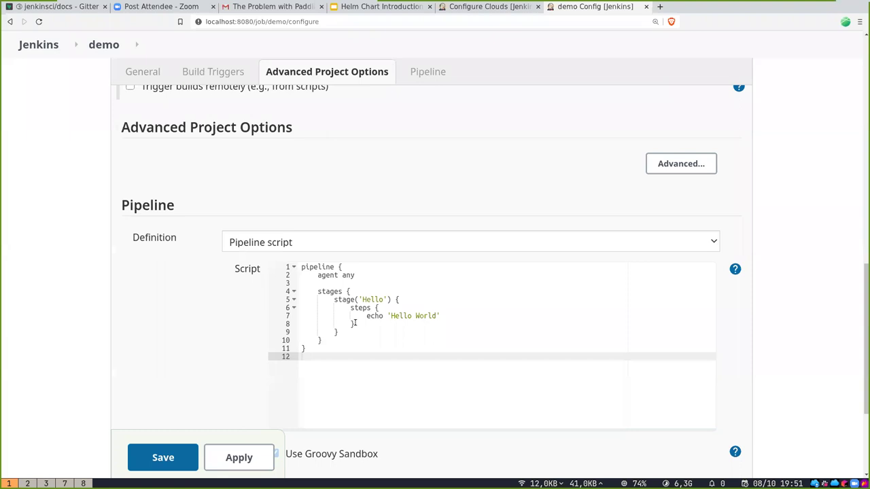
{"action": "left_click", "coordinate": [346, 271]}
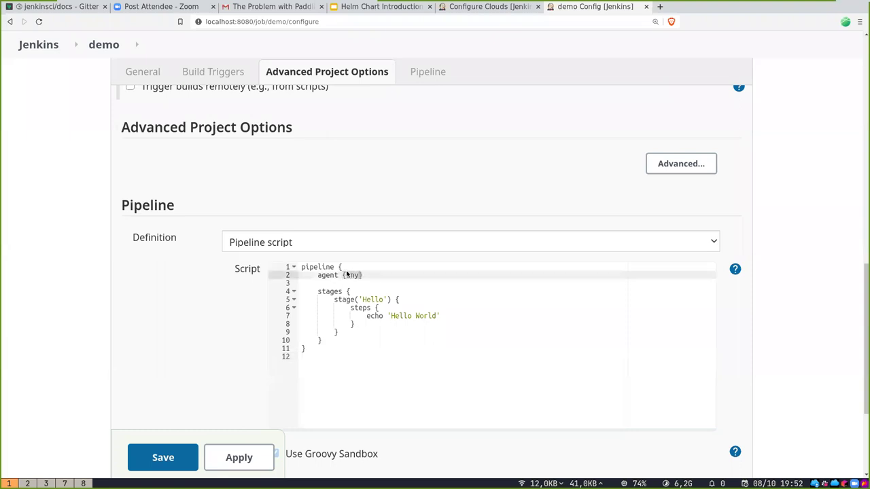
{"action": "key", "text": "Return"}
{"action": "type", "text": "label \"python"}
{"action": "left_click", "coordinate": [196, 454]}
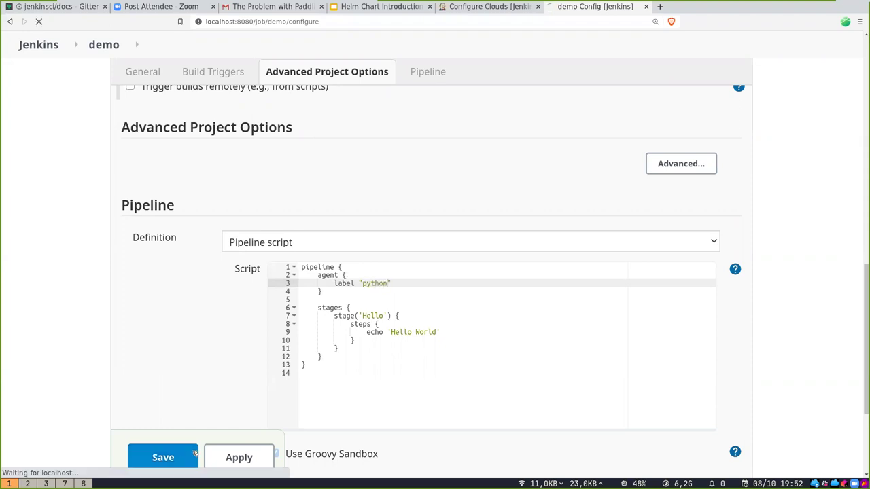
Start a new demo build and open build #3's status page.
{"action": "left_click", "coordinate": [73, 210]}
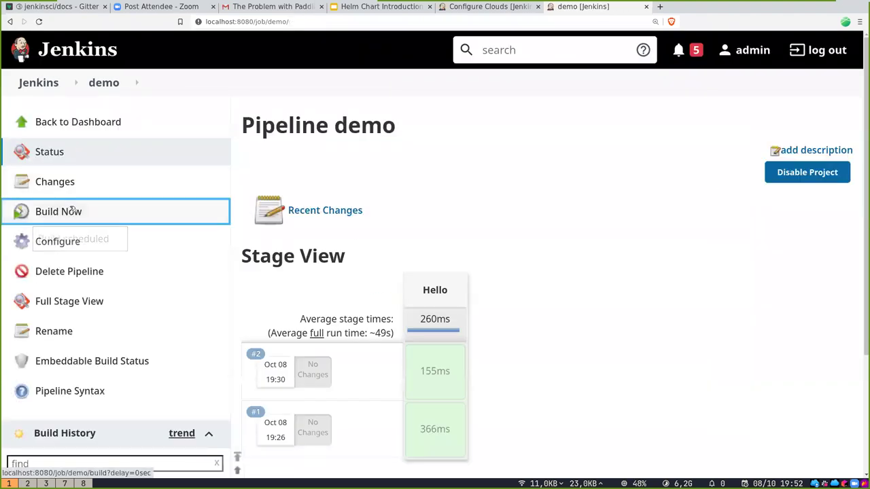
{"action": "scroll", "coordinate": [146, 276], "scroll_direction": "down", "scroll_amount": 3}
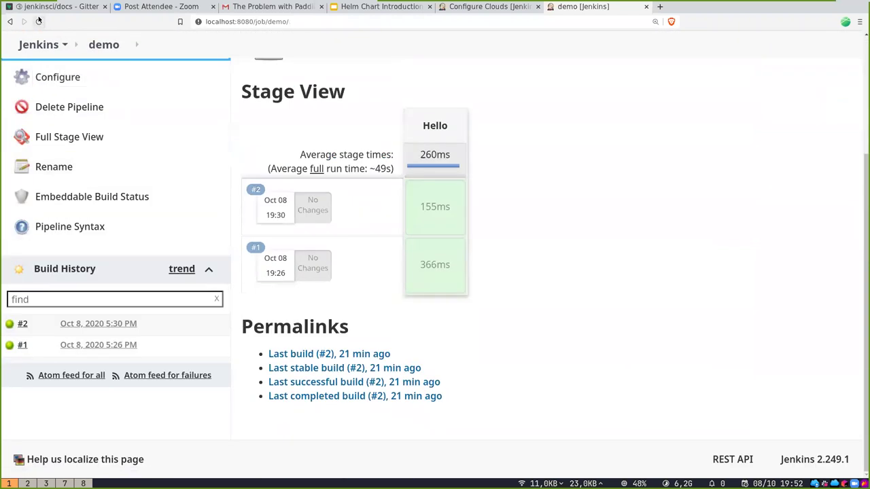
{"action": "left_click", "coordinate": [39, 21]}
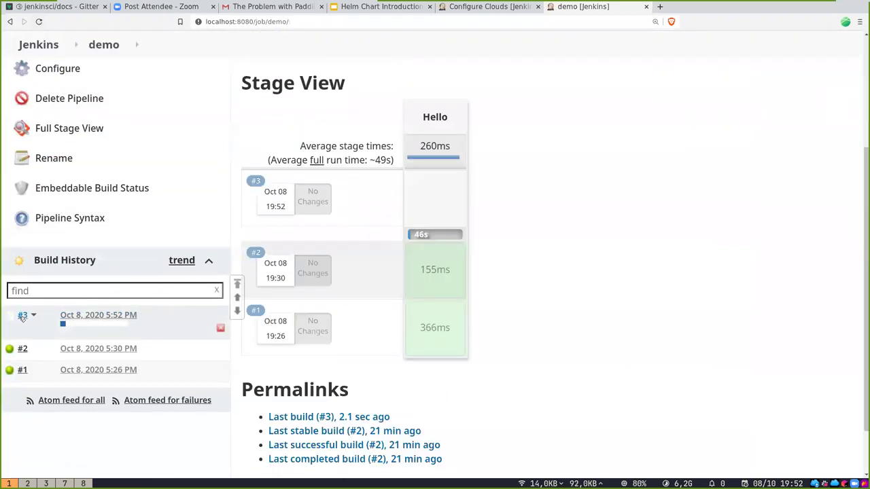
{"action": "left_click", "coordinate": [22, 316]}
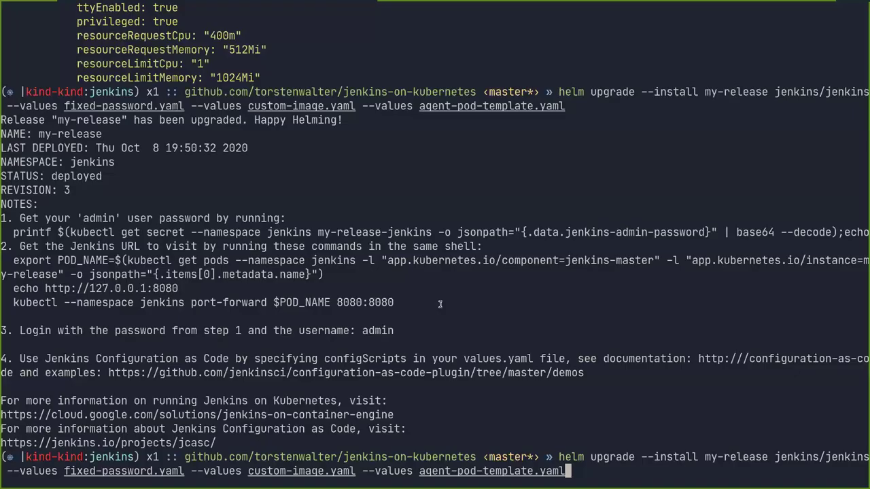
List the pods with kgp twice, then watch them with kubectl get pods -w.
{"action": "key", "text": "ctrl+c"}
{"action": "type", "text": "kgp"}
{"action": "key", "text": "Return"}
{"action": "type", "text": "kgp"}
{"action": "key", "text": "Return"}
{"action": "type", "text": "kubectl get pods -w"}
{"action": "key", "text": "Return"}
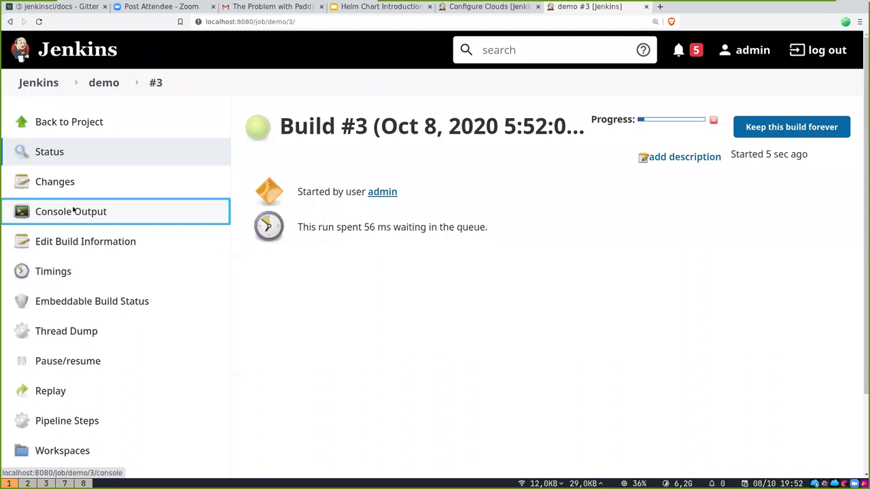
Open build #3's console output and restart the kubectl get pods -w watch.
{"action": "left_click", "coordinate": [73, 211]}
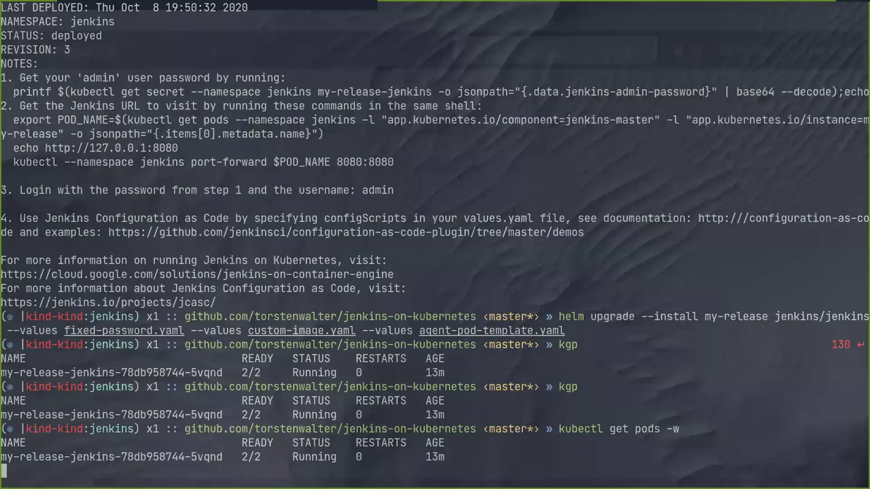
{"action": "key", "text": "ctrl+c"}
{"action": "key", "text": "Up"}
{"action": "key", "text": "Return"}
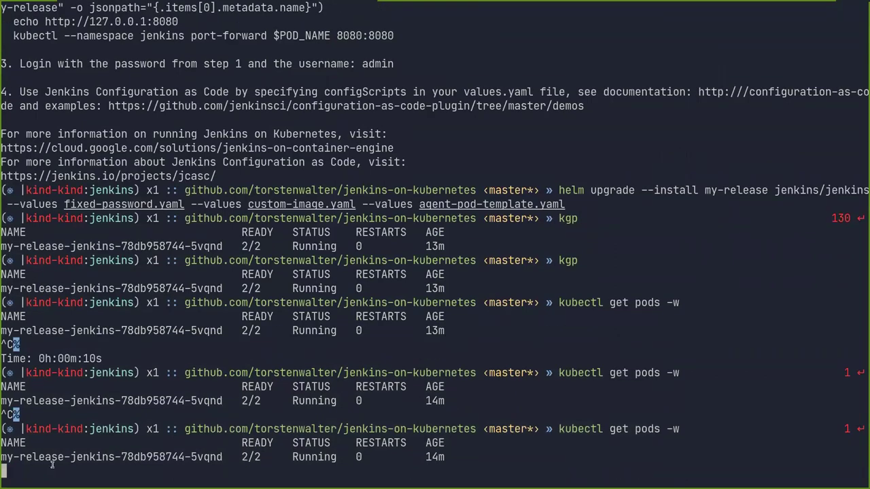
Mark the lone running Jenkins pod, stop the watch and clear the terminal.
{"action": "left_click_drag", "start_coordinate": [5, 457], "coordinate": [343, 457]}
{"action": "key", "text": "ctrl+c"}
{"action": "key", "text": "ctrl+c"}
{"action": "type", "text": "clear"}
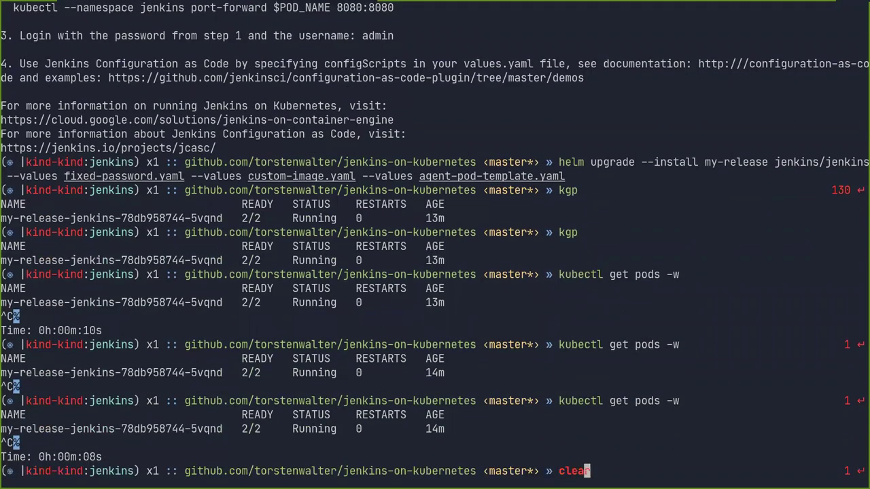
{"action": "key", "text": "Return"}
{"action": "key", "text": "super+1"}
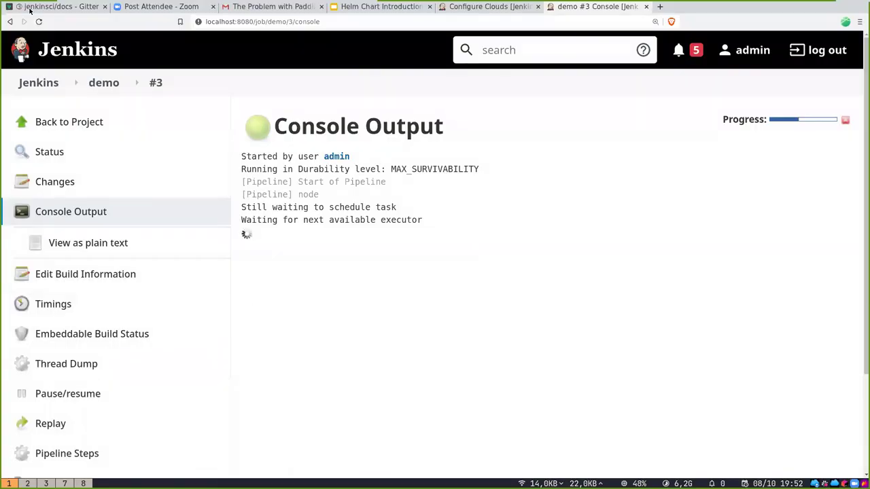
Reload build #3's console, highlight "python" on the pod template slide, and list pods with kgp.
{"action": "left_click", "coordinate": [38, 21]}
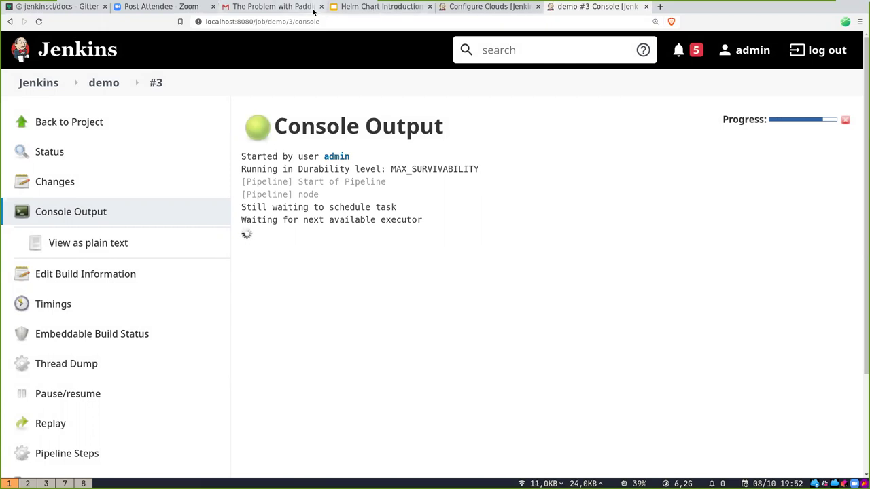
{"action": "left_click", "coordinate": [457, 8]}
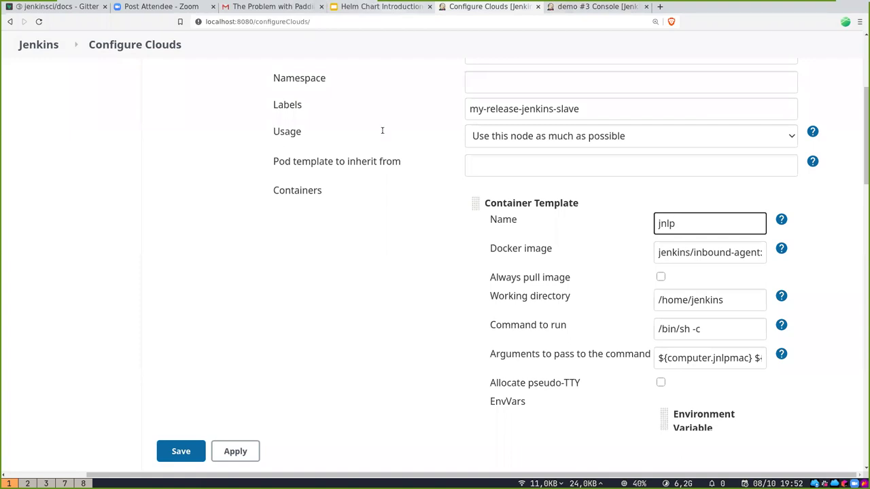
{"action": "left_click", "coordinate": [385, 8]}
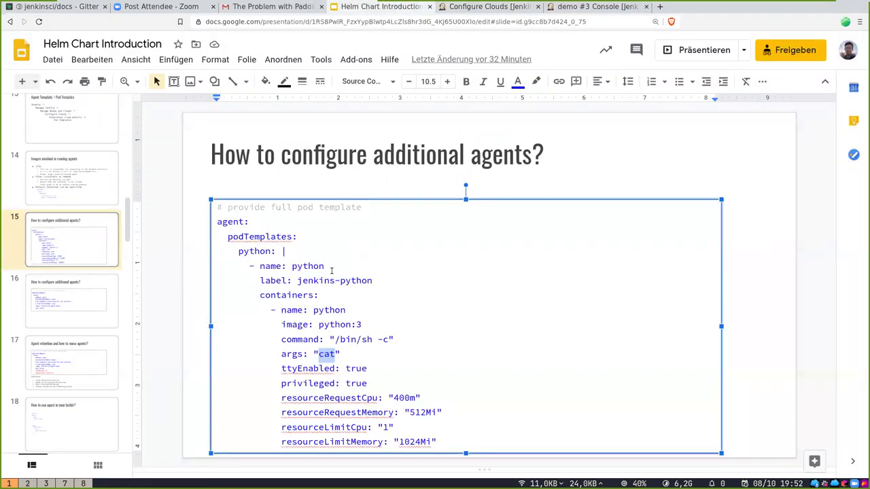
{"action": "left_click", "coordinate": [319, 325]}
{"action": "double_click", "coordinate": [324, 310]}
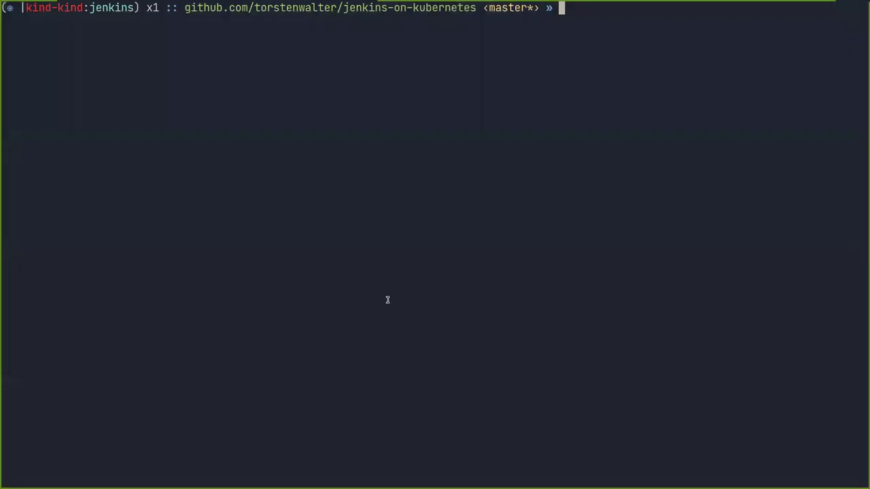
{"action": "type", "text": "kgp"}
{"action": "key", "text": "Return"}
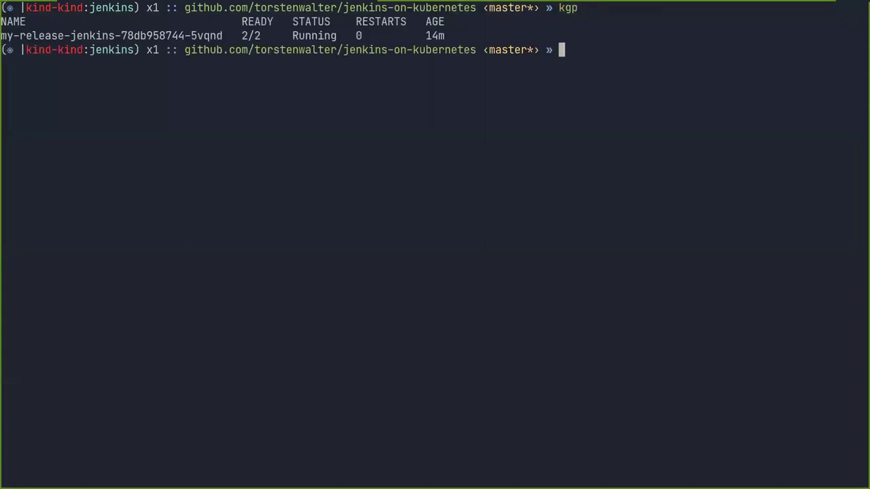
List the pods twice more with kgp, showing only my-release-jenkins running.
{"action": "type", "text": "kgp"}
{"action": "key", "text": "Return"}
{"action": "type", "text": "kgp"}
{"action": "key", "text": "Return"}
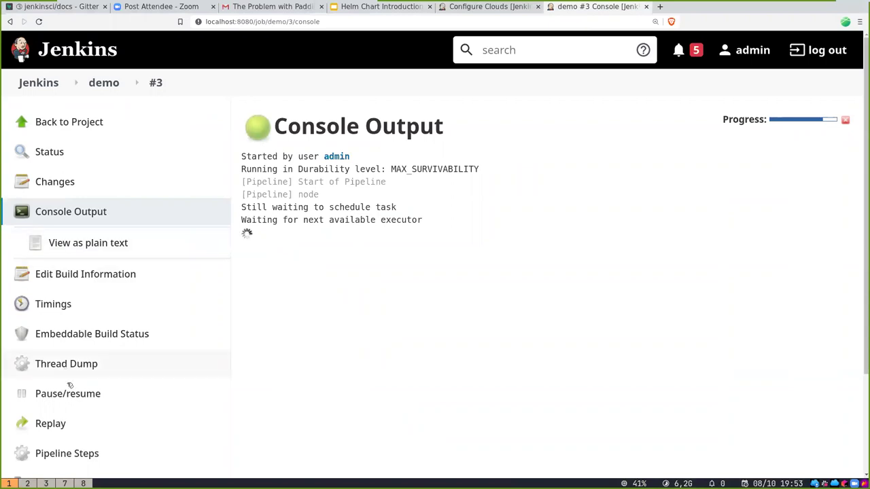
{"action": "scroll", "coordinate": [68, 384], "scroll_direction": "down", "scroll_amount": 3}
{"action": "scroll", "coordinate": [132, 117], "scroll_direction": "up", "scroll_amount": 3}
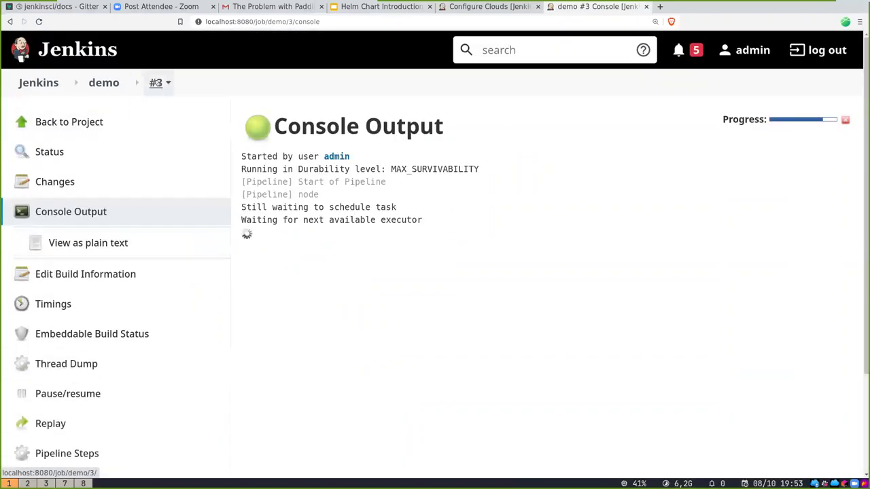
Recheck build #3's console output, then visit Configure Clouds and return to the Jenkins dashboard.
{"action": "left_click", "coordinate": [156, 82]}
{"action": "left_click", "coordinate": [90, 213]}
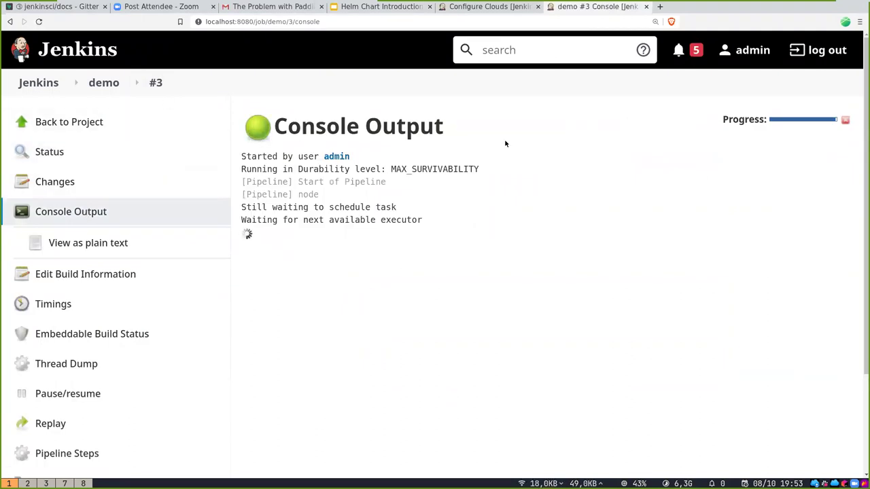
{"action": "left_click", "coordinate": [486, 8]}
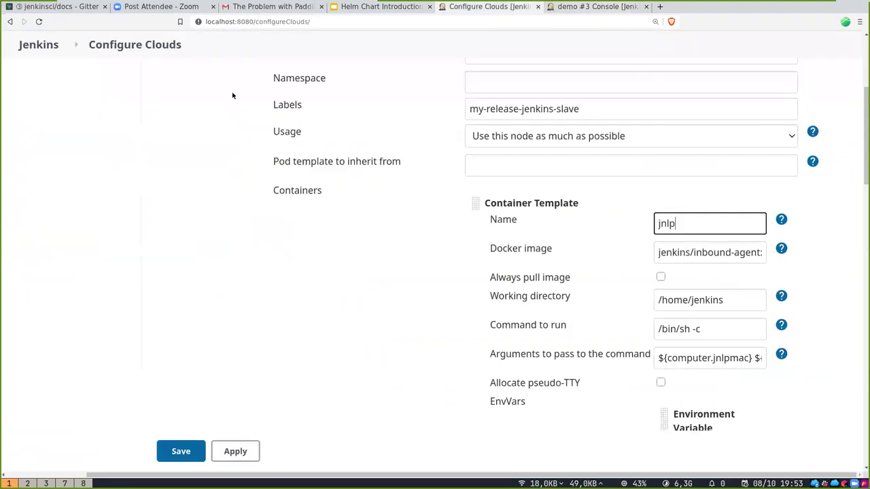
{"action": "left_click", "coordinate": [37, 45]}
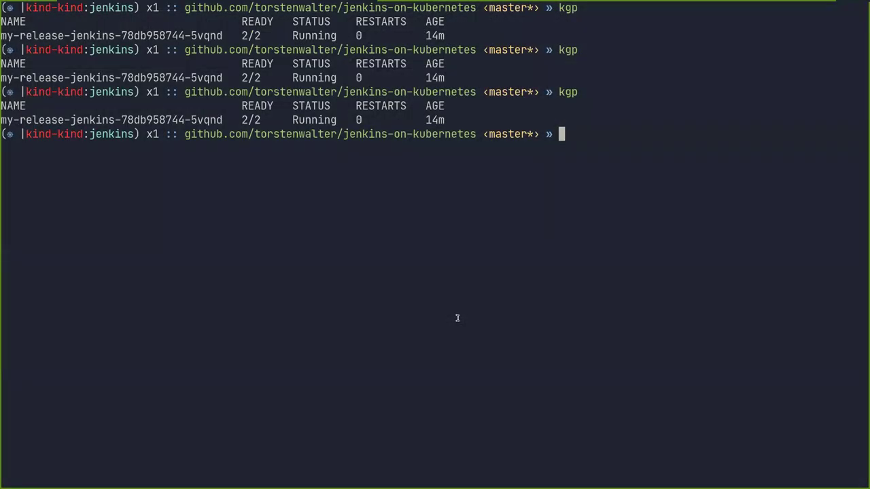
Start composing a kubectl logs command for the my-release Jenkins pod.
{"action": "type", "text": "g"}
{"action": "type", "text": "p"}
{"action": "key", "text": "BackSpace"}
{"action": "key", "text": "BackSpace"}
{"action": "key", "text": "BackSpace"}
{"action": "type", "text": "kubectl get l"}
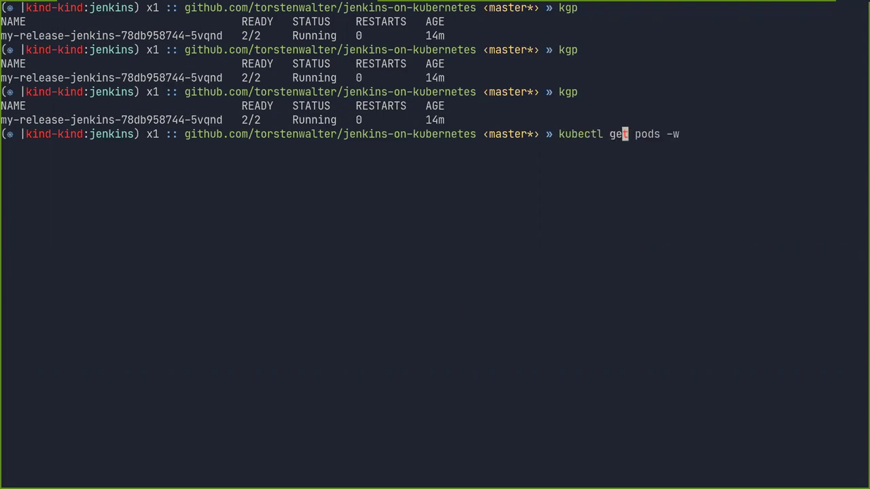
{"action": "type", "text": "ogs -c "}
{"action": "type", "text": "my"}
{"action": "key", "text": "BackSpace"}
{"action": "key", "text": "BackSpace"}
{"action": "key", "text": "BackSpace"}
{"action": "key", "text": "BackSpace"}
{"action": "key", "text": "BackSpace"}
{"action": "type", "text": "my"}
{"action": "key", "text": "BackSpace"}
{"action": "key", "text": "BackSpace"}
Show the running pod's logs for the jenkins container with -c jenkins, without following.
{"action": "key", "text": "Up"}
{"action": "key", "text": "Left"}
{"action": "key", "text": "Up"}
{"action": "key", "text": "Right"}
{"action": "key", "text": "Right"}
{"action": "key", "text": "Right"}
{"action": "key", "text": "Right"}
{"action": "key", "text": "Right"}
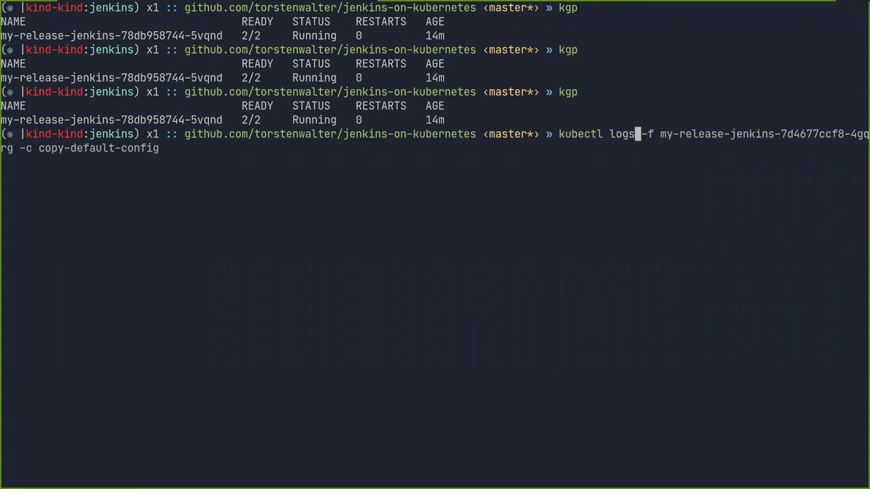
{"action": "key", "text": "Delete"}
{"action": "key", "text": "Delete"}
{"action": "key", "text": "Delete"}
{"action": "key", "text": "Up"}
{"action": "key", "text": "Up"}
{"action": "key", "text": "Return"}
{"action": "type", "text": "-c jenkins"}
{"action": "key", "text": "Return"}
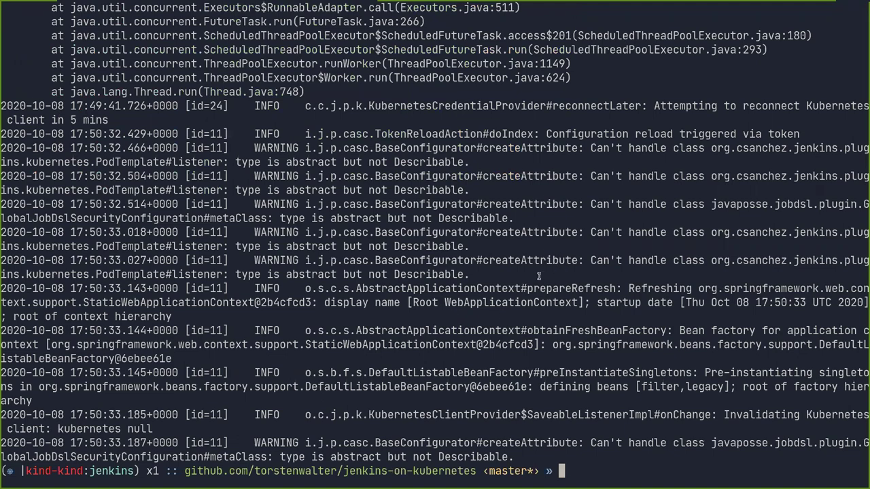
Review the log's forbidden secrets-listing error, stop it, and list pods with kgp.
{"action": "scroll", "coordinate": [516, 278], "scroll_direction": "up", "scroll_amount": 7}
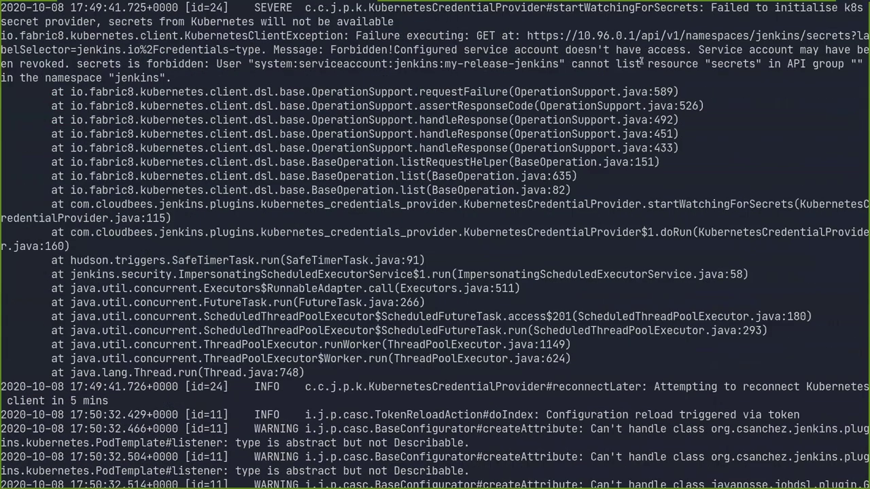
{"action": "scroll", "coordinate": [520, 276], "scroll_direction": "down", "scroll_amount": 5}
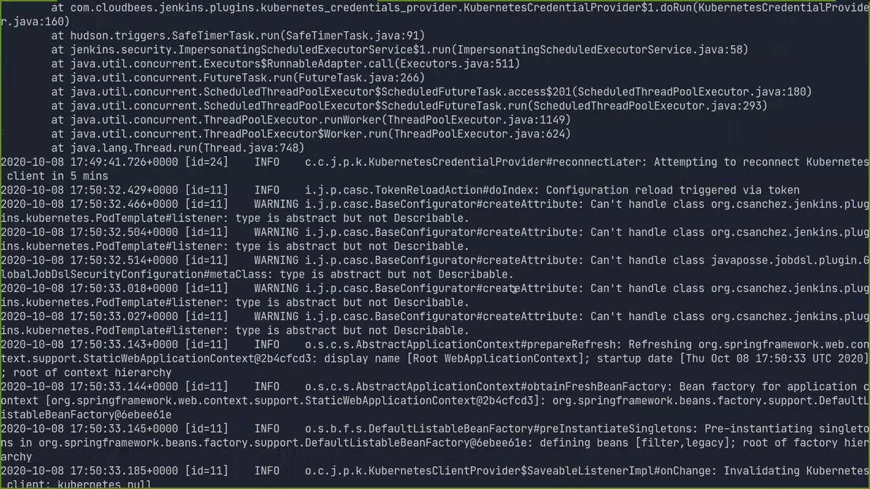
{"action": "scroll", "coordinate": [517, 285], "scroll_direction": "up", "scroll_amount": 12}
{"action": "scroll", "coordinate": [517, 287], "scroll_direction": "down", "scroll_amount": 15}
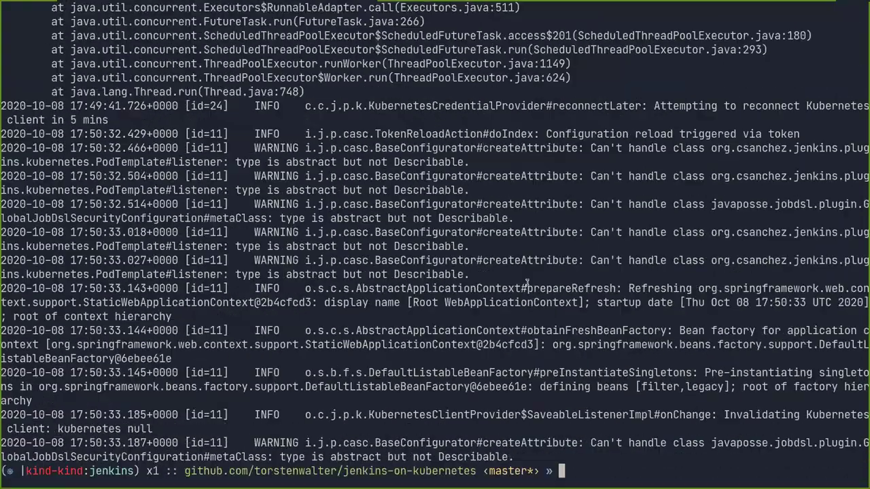
{"action": "key", "text": "ctrl+c"}
{"action": "type", "text": "kgp"}
{"action": "key", "text": "Return"}
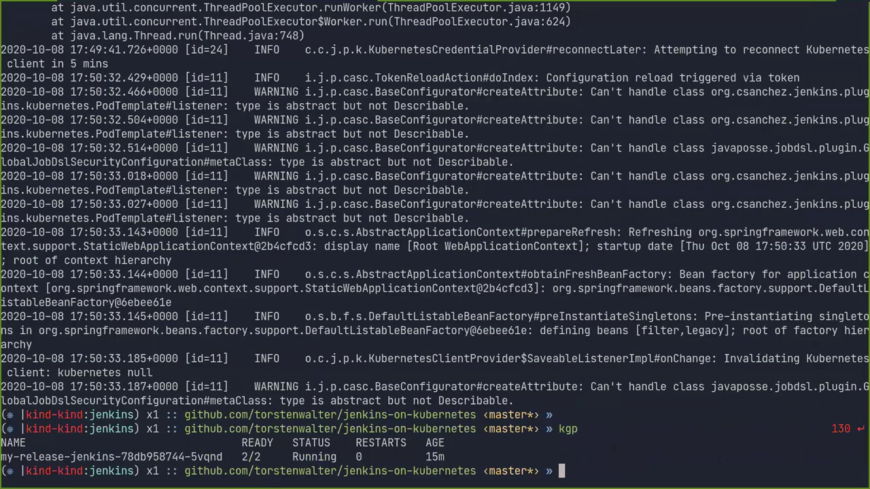
{"action": "key", "text": "Return"}
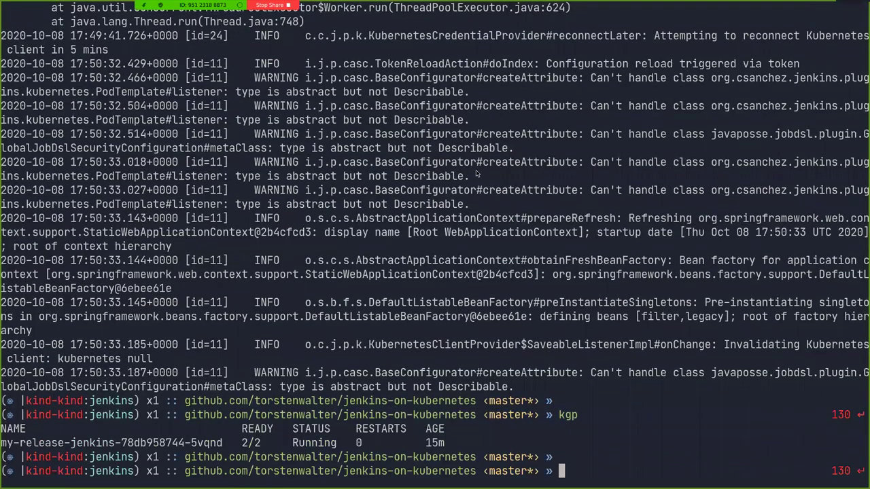
{"action": "key", "text": "alt+Tab"}
Abort the demo job's build #3 and view its console output ending in Finished: ABORTED.
{"action": "left_click", "coordinate": [374, 190]}
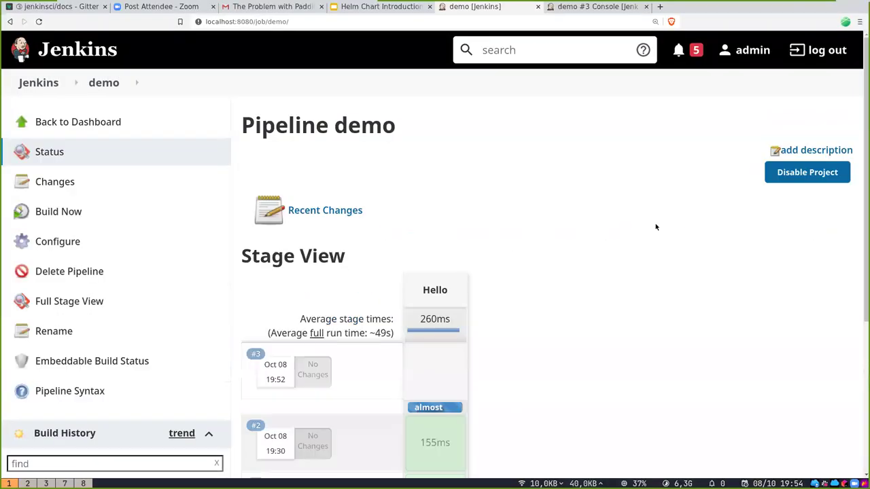
{"action": "scroll", "coordinate": [73, 240], "scroll_direction": "down", "scroll_amount": 3}
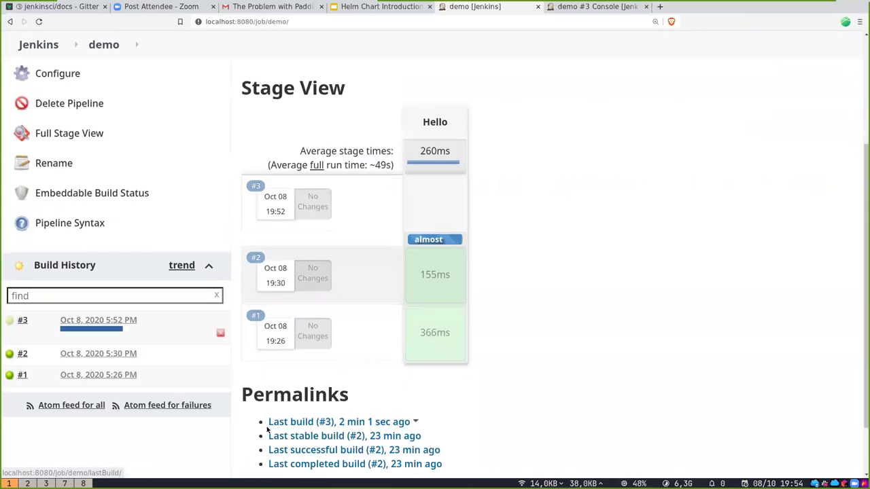
{"action": "left_click", "coordinate": [221, 333]}
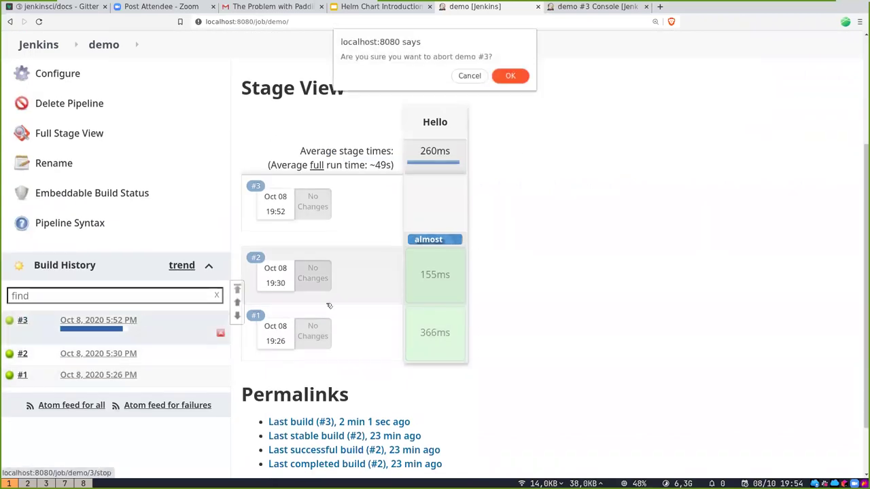
{"action": "left_click", "coordinate": [510, 77]}
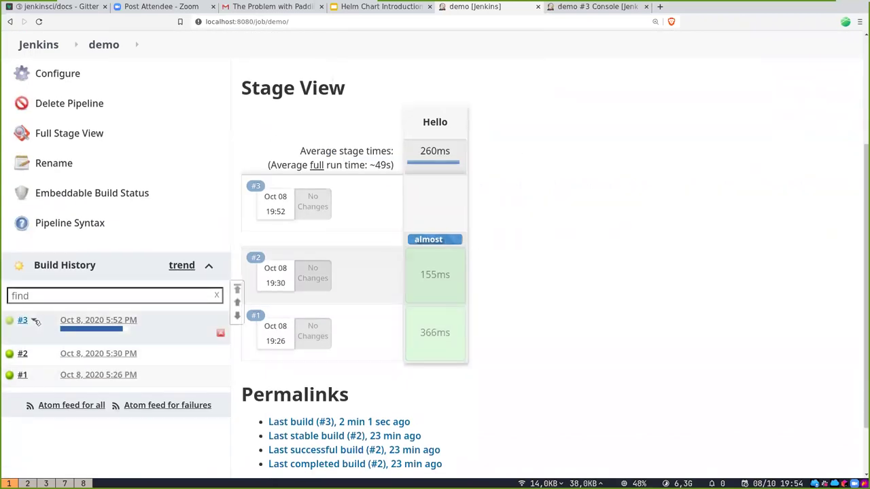
{"action": "left_click", "coordinate": [11, 322]}
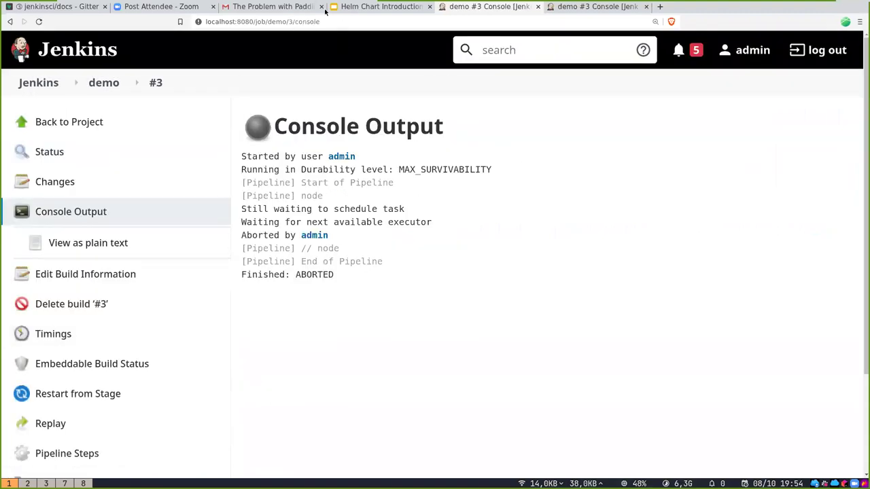
{"action": "left_click", "coordinate": [626, 6]}
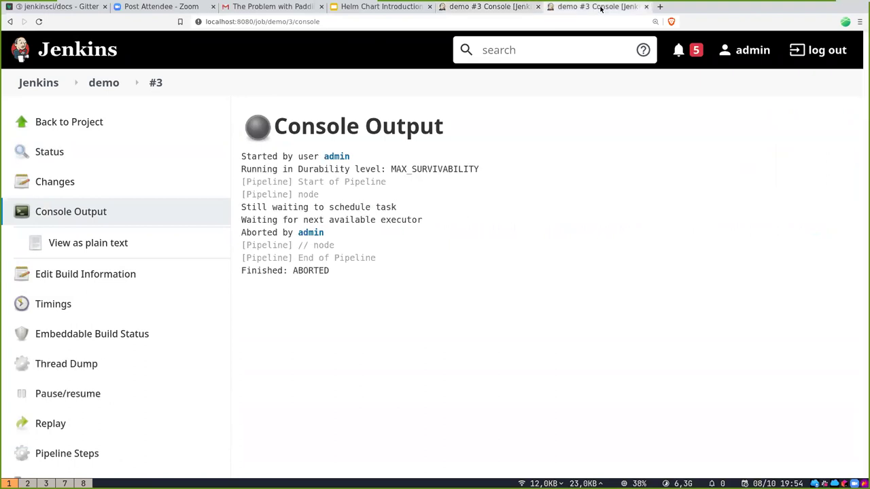
Show slide 16, where the maven agent inherits the default pod template settings.
{"action": "left_click", "coordinate": [395, 9]}
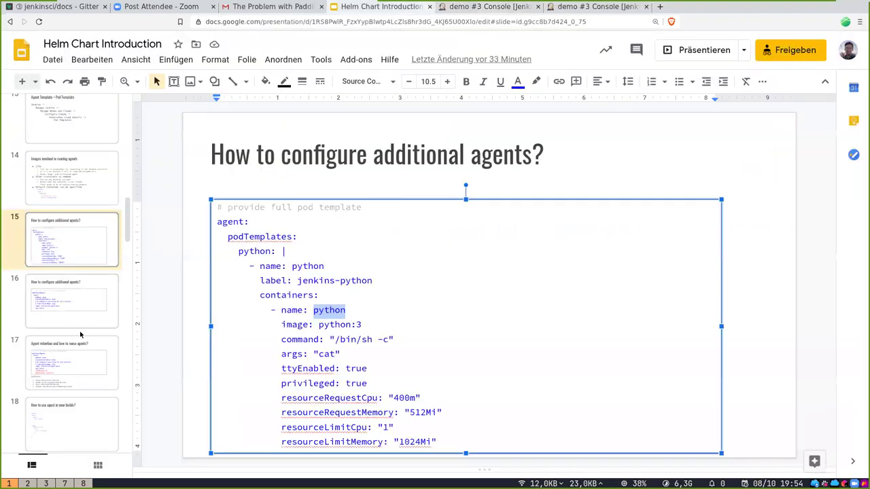
{"action": "left_click", "coordinate": [65, 300]}
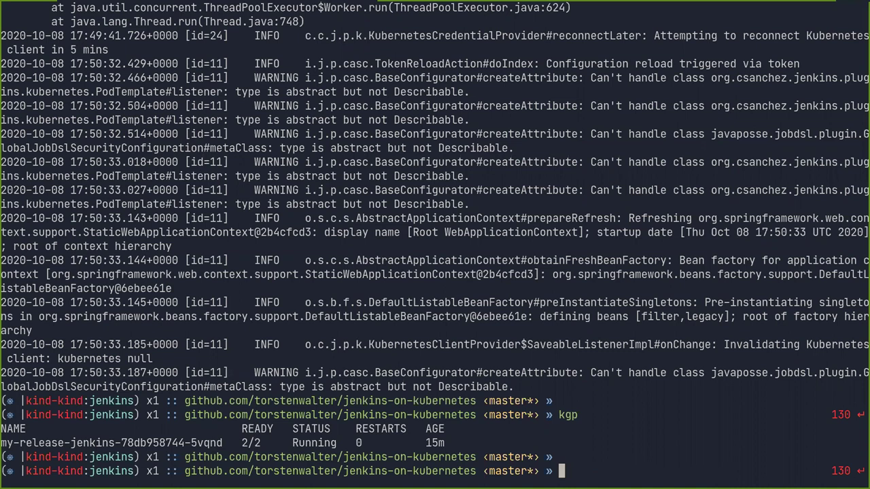
List the values files, print agent-pod-template.yaml and agent-inheritance.yaml, and mark the jenkins/jnlp-agent-maven image.
{"action": "key", "text": "ctrl+l"}
{"action": "type", "text": "ls"}
{"action": "key", "text": "Return"}
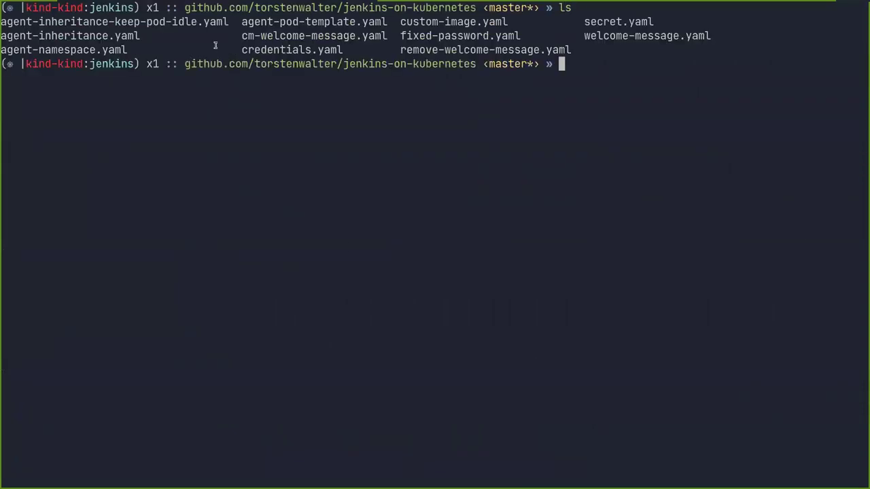
{"action": "type", "text": "cat agent-"}
{"action": "key", "text": "Right"}
{"action": "key", "text": "Return"}
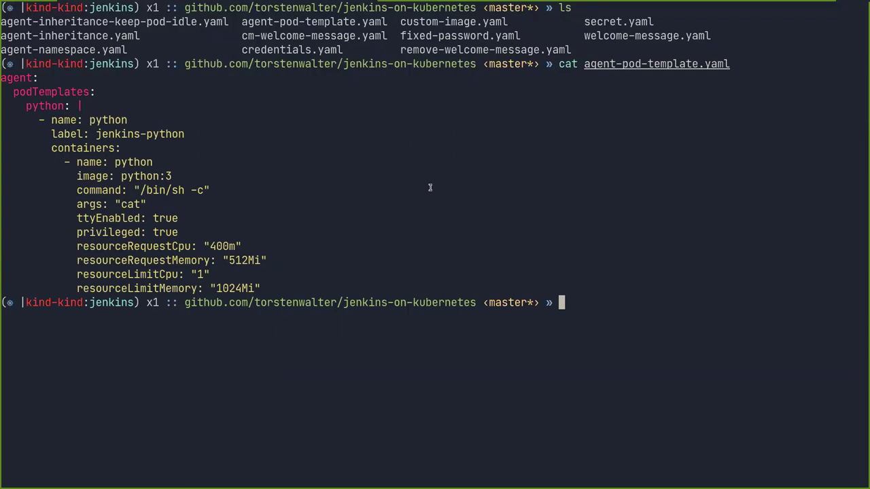
{"action": "key", "text": "Up"}
{"action": "key", "text": "Left"}
{"action": "key", "text": "Left"}
{"action": "key", "text": "Left"}
{"action": "key", "text": "Left"}
{"action": "key", "text": "Left"}
{"action": "key", "text": "Left"}
{"action": "key", "text": "Left"}
{"action": "key", "text": "Left"}
{"action": "key", "text": "Left"}
{"action": "key", "text": "Left"}
{"action": "key", "text": "Left"}
{"action": "key", "text": "Left"}
{"action": "key", "text": "Left"}
{"action": "key", "text": "Left"}
{"action": "key", "text": "Left"}
{"action": "key", "text": "BackSpace"}
{"action": "key", "text": "BackSpace"}
{"action": "type", "text": "inheritance."}
{"action": "key", "text": "Return"}
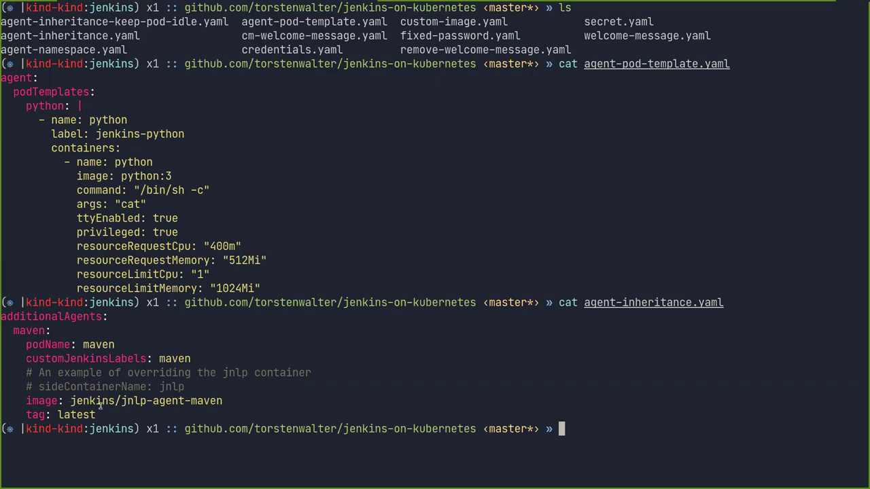
{"action": "left_click_drag", "start_coordinate": [71, 401], "coordinate": [225, 401]}
Rerun the my-release helm upgrade with --values agent-inheritance.yaml added, deploying revision 4.
{"action": "key", "text": "Up"}
{"action": "key", "text": "Down"}
{"action": "type", "text": "helm"}
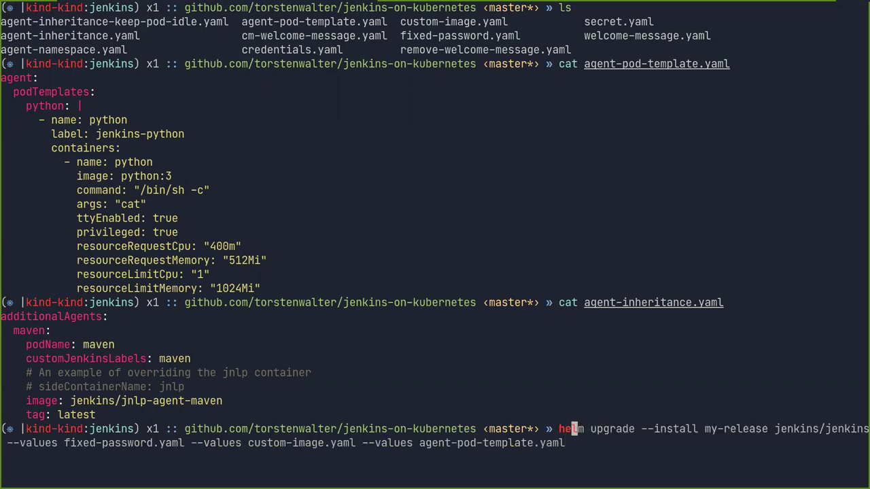
{"action": "key", "text": "Right"}
{"action": "type", "text": "--values "}
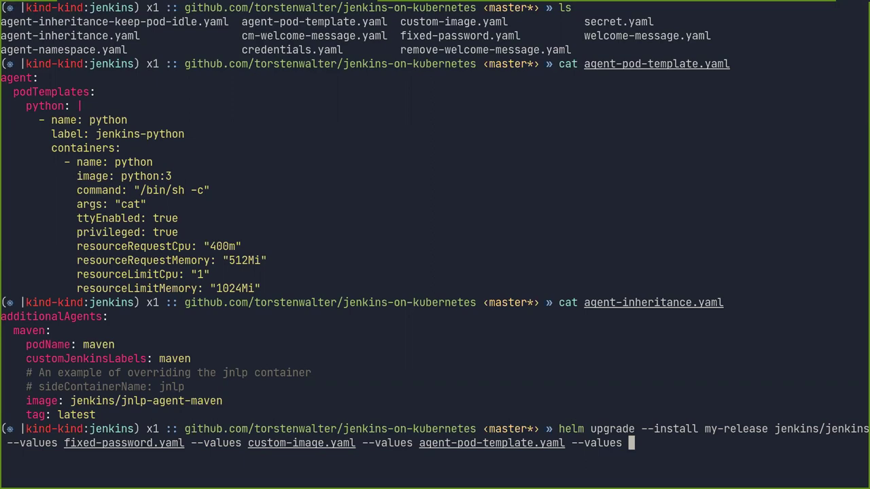
{"action": "type", "text": "agent-in"}
{"action": "key", "text": "Tab"}
{"action": "type", "text": "."}
{"action": "key", "text": "Tab"}
{"action": "key", "text": "Return"}
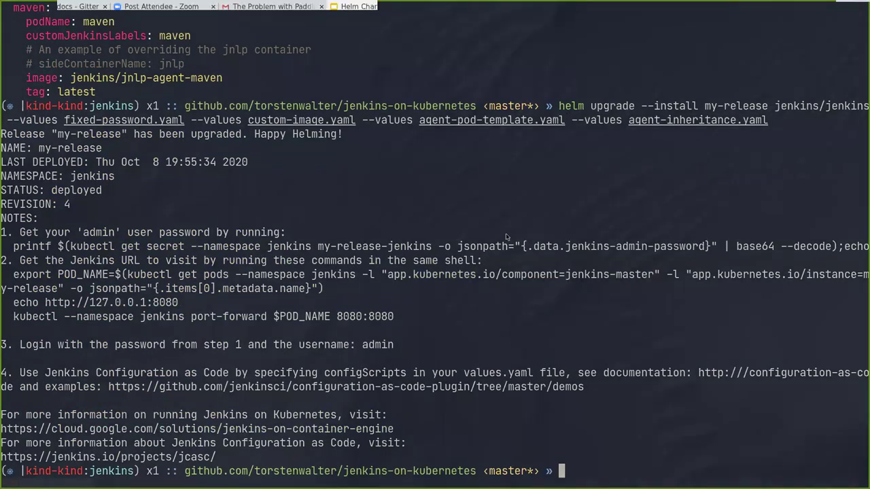
{"action": "key", "text": "super+1"}
{"action": "key", "text": "ctrl+Tab"}
Go to Jenkins' Configure Clouds page and expand the Kubernetes pod templates: default, maven and python.
{"action": "left_click", "coordinate": [38, 82]}
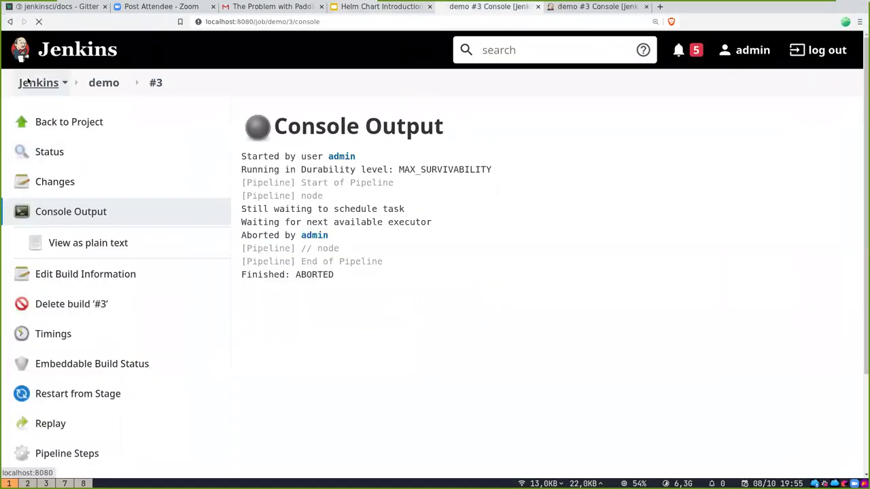
{"action": "left_click", "coordinate": [78, 212]}
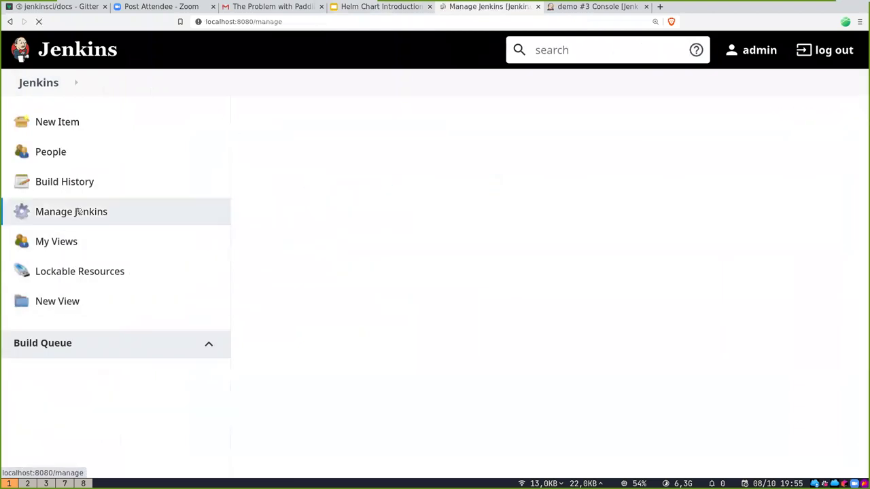
{"action": "scroll", "coordinate": [437, 418], "scroll_direction": "down", "scroll_amount": 7}
{"action": "left_click", "coordinate": [367, 310]}
{"action": "left_click", "coordinate": [60, 212]}
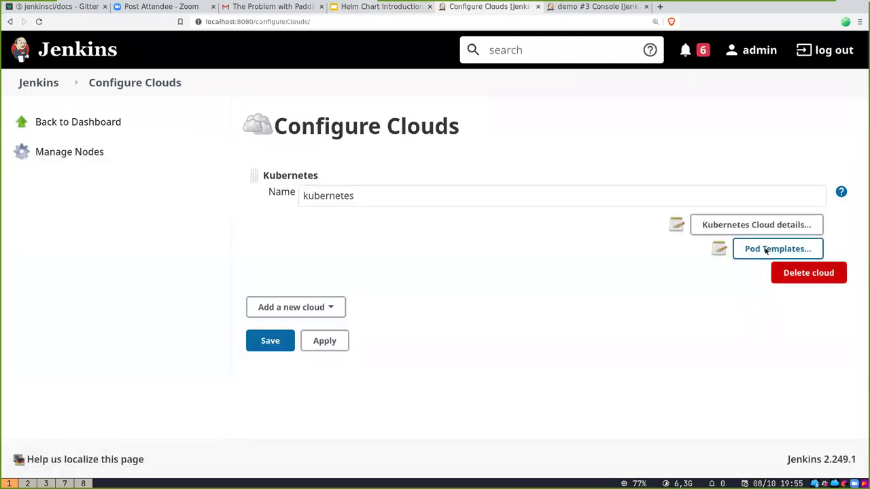
{"action": "left_click", "coordinate": [766, 249]}
{"action": "scroll", "coordinate": [573, 354], "scroll_direction": "down", "scroll_amount": 2}
{"action": "scroll", "coordinate": [573, 354], "scroll_direction": "down", "scroll_amount": 2}
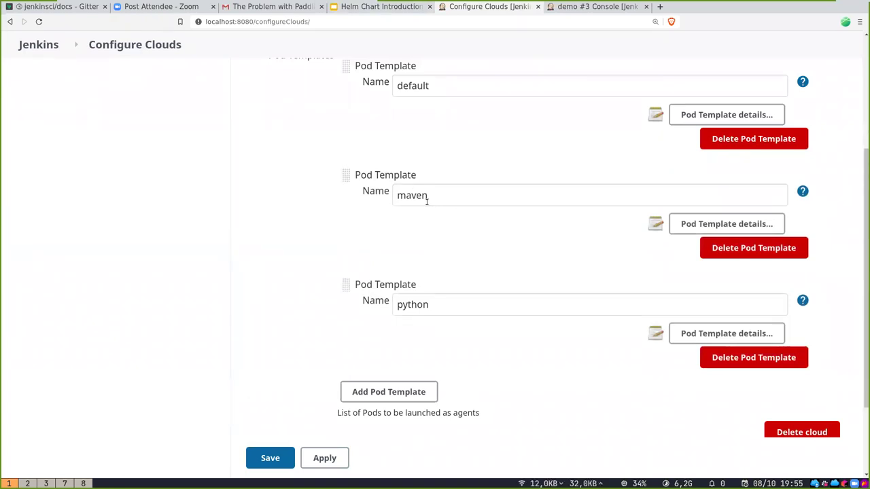
Show slide 17 on agent retention, then go back to the Jenkins build #3 console output.
{"action": "left_click", "coordinate": [374, 10]}
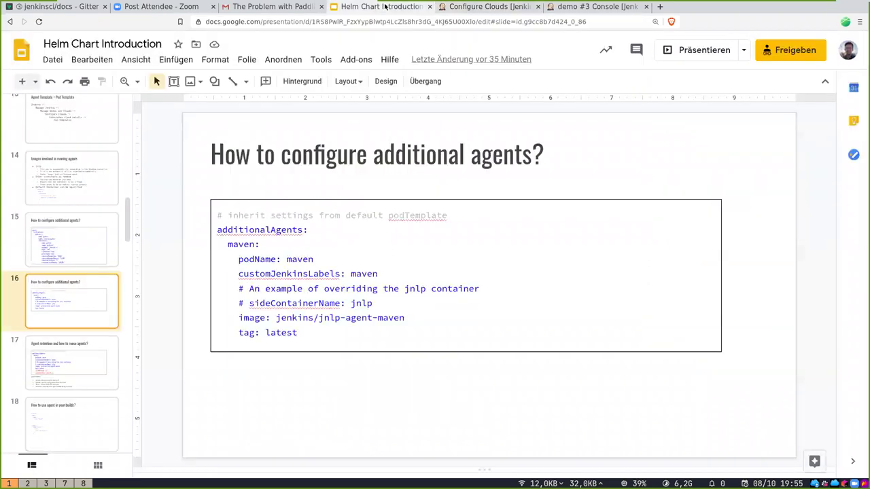
{"action": "left_click", "coordinate": [56, 359]}
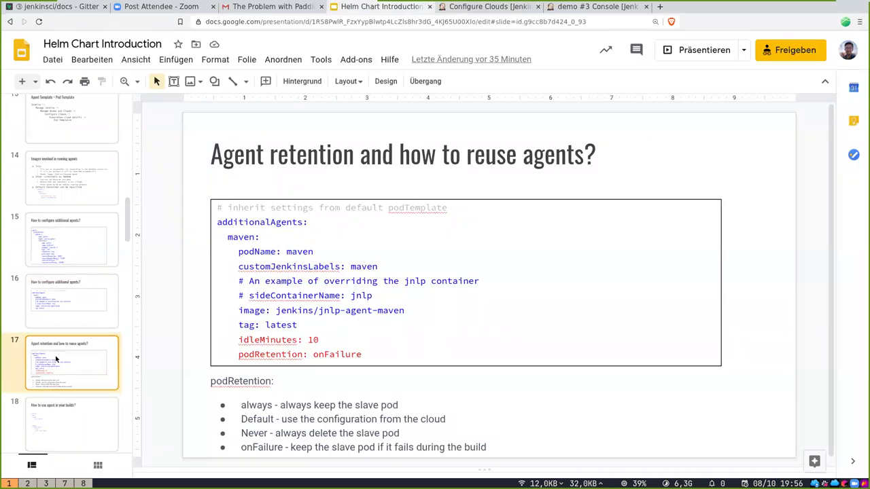
{"action": "left_click", "coordinate": [593, 7]}
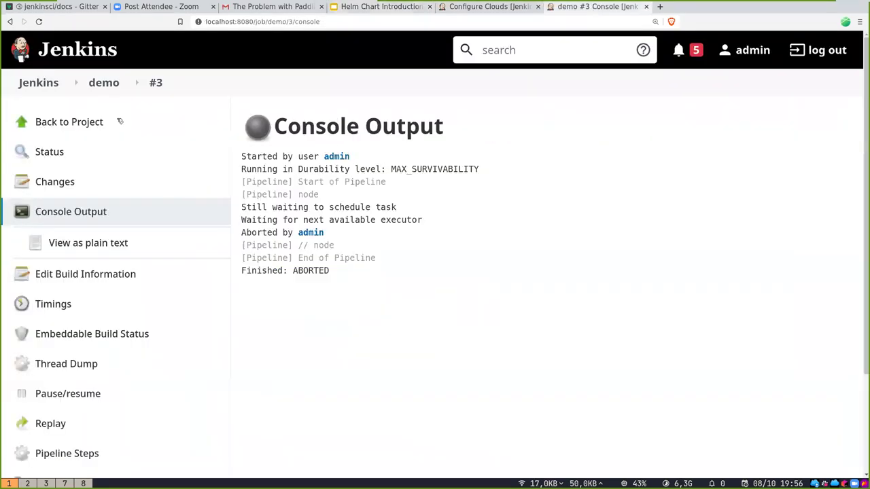
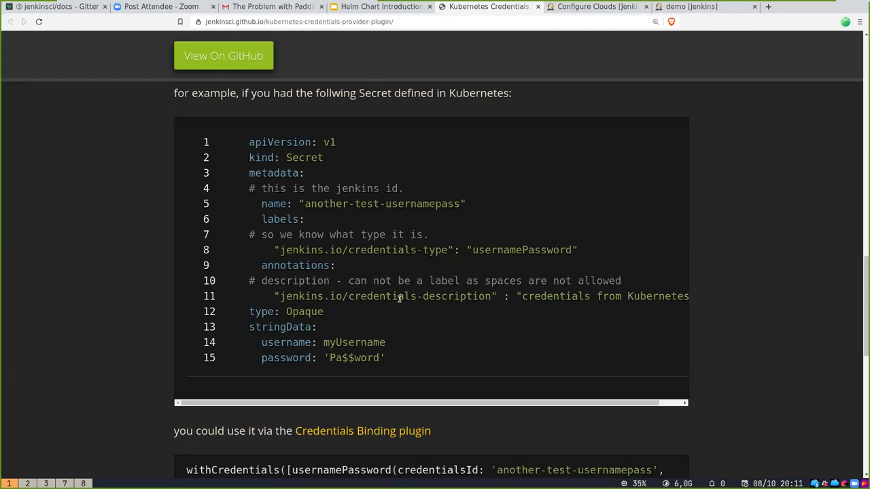
Highlight the credential description and usernamePassword type lines in the example Secret YAML.
{"action": "left_click_drag", "start_coordinate": [523, 297], "coordinate": [659, 297]}
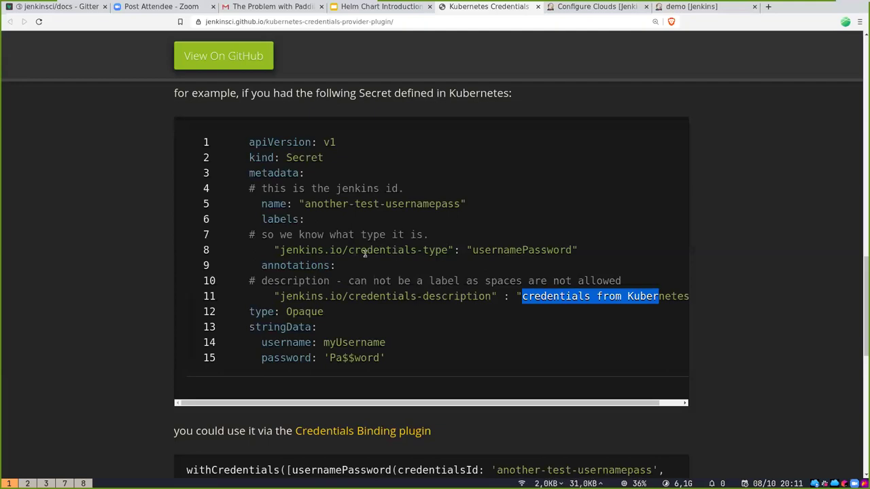
{"action": "left_click", "coordinate": [472, 248]}
{"action": "left_click_drag", "start_coordinate": [472, 248], "coordinate": [548, 251]}
{"action": "left_click", "coordinate": [542, 253]}
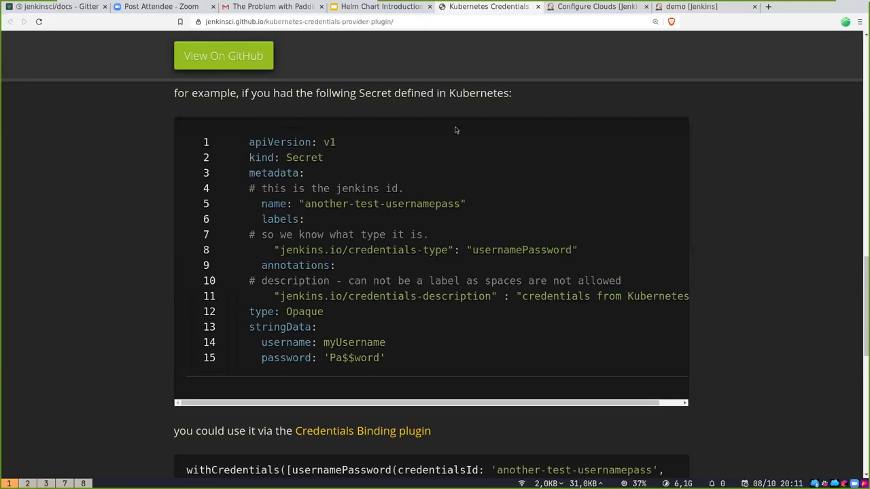
Scroll to the withCredentials pipeline example and back, then return to the Helm Chart Introduction slides.
{"action": "scroll", "coordinate": [336, 229], "scroll_direction": "down", "scroll_amount": 3}
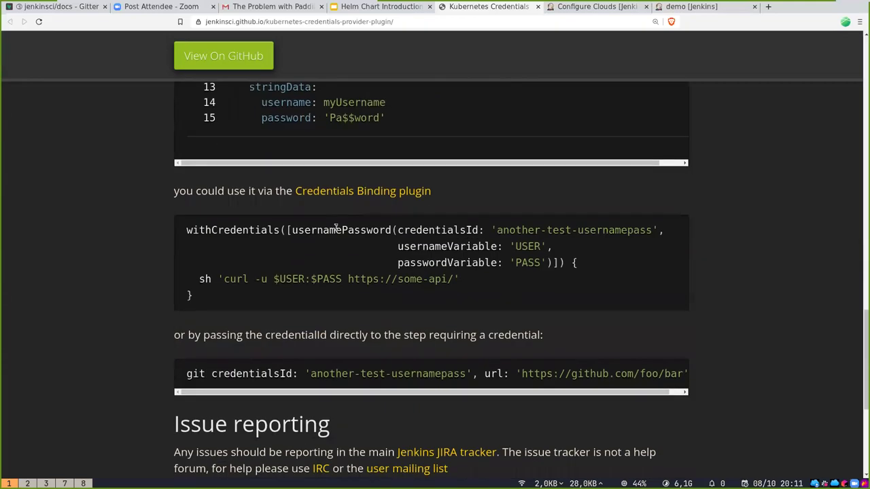
{"action": "scroll", "coordinate": [305, 214], "scroll_direction": "up", "scroll_amount": 2}
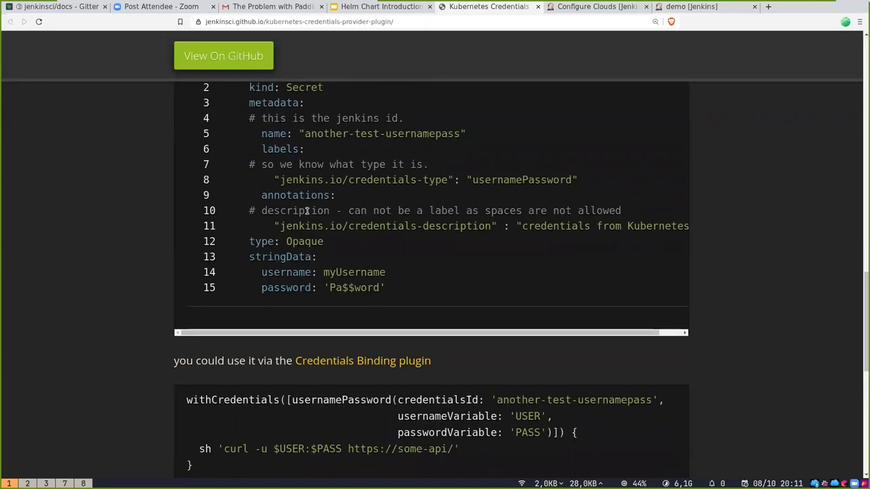
{"action": "scroll", "coordinate": [307, 214], "scroll_direction": "up", "scroll_amount": 1}
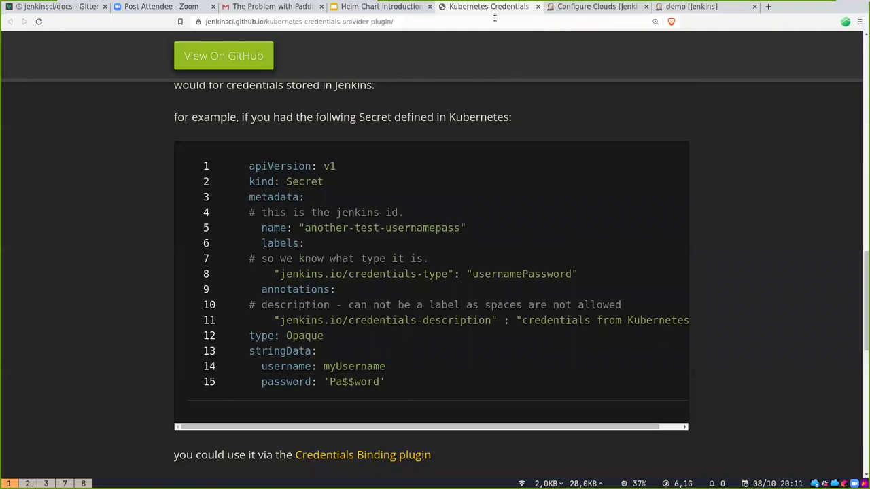
{"action": "left_click", "coordinate": [381, 6]}
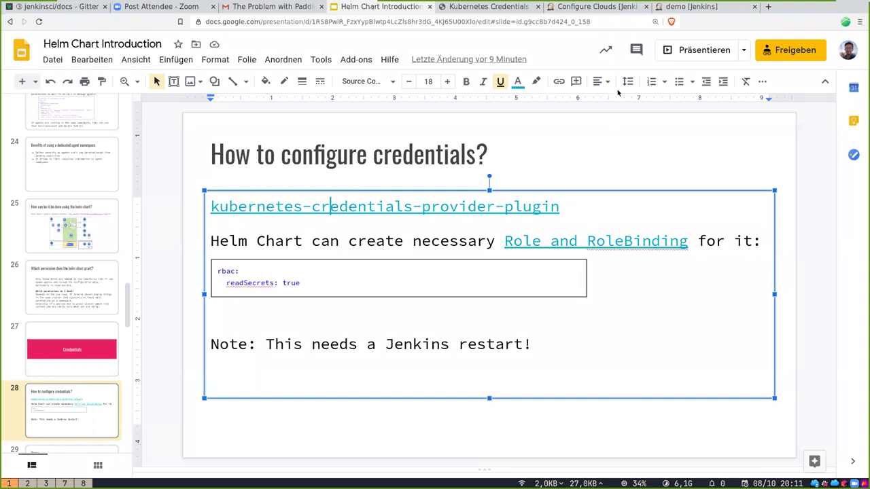
Switch to Jenkins, zoom the page in, and check the dashboard's notifications list.
{"action": "left_click", "coordinate": [673, 9]}
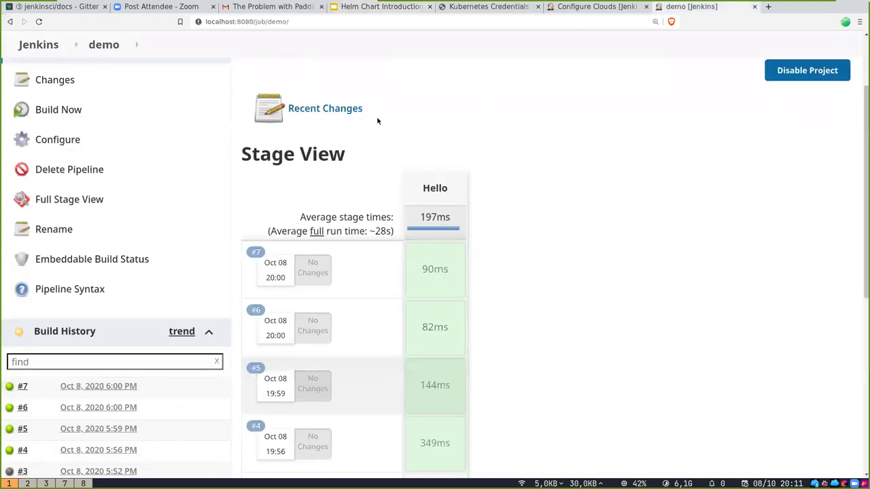
{"action": "key", "text": "ctrl+plus"}
{"action": "left_click", "coordinate": [27, 83]}
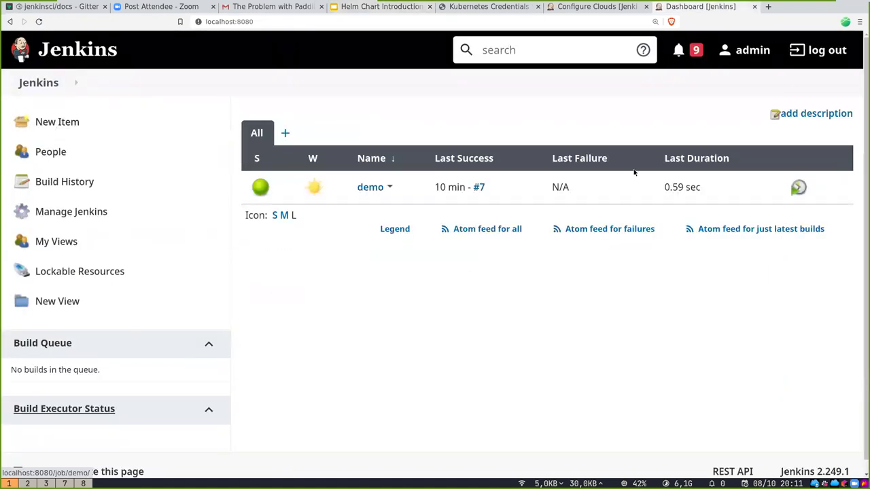
{"action": "left_click", "coordinate": [680, 53]}
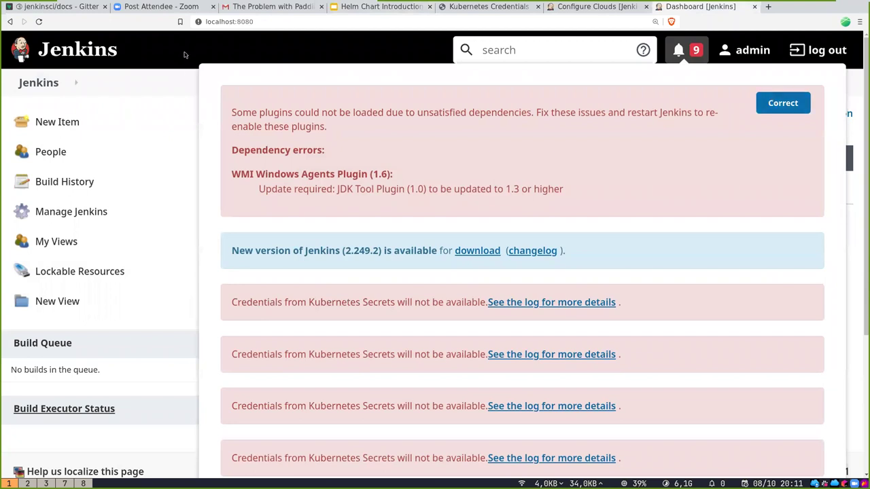
{"action": "left_click", "coordinate": [181, 76]}
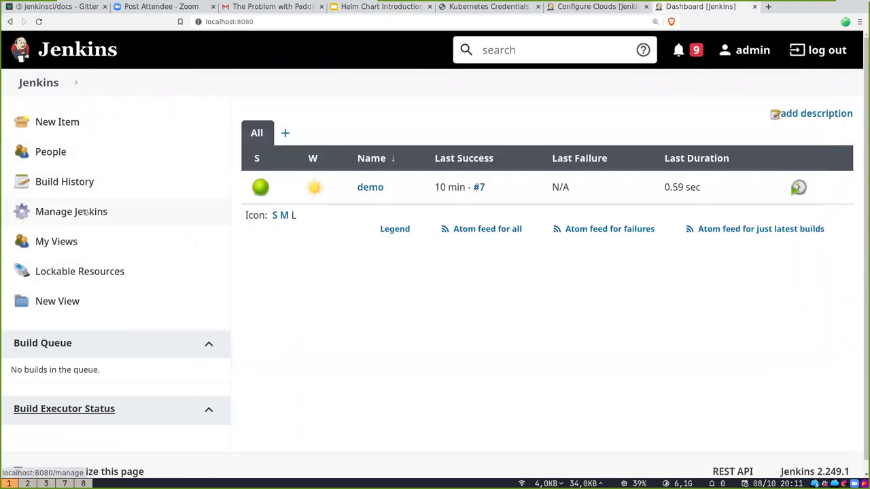
Go to Manage Jenkins and open Manage Plugins to see the available plugin updates.
{"action": "left_click", "coordinate": [84, 212]}
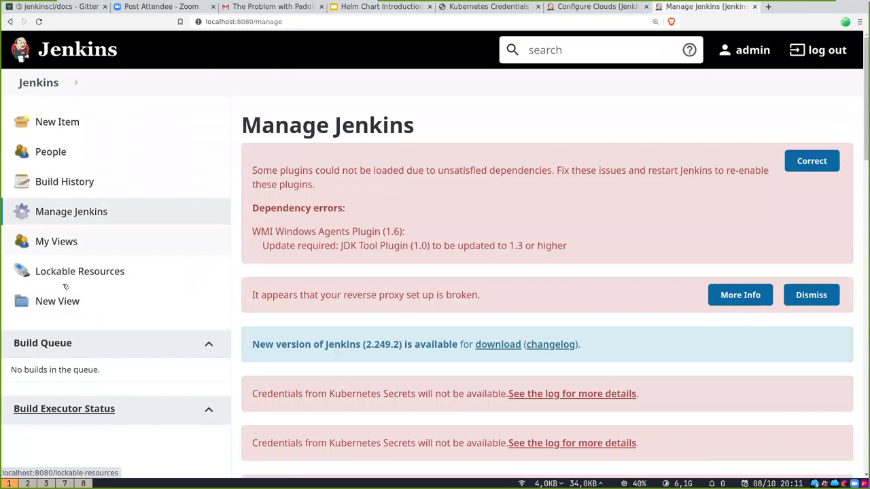
{"action": "scroll", "coordinate": [254, 320], "scroll_direction": "down", "scroll_amount": 3}
{"action": "scroll", "coordinate": [365, 408], "scroll_direction": "down", "scroll_amount": 12}
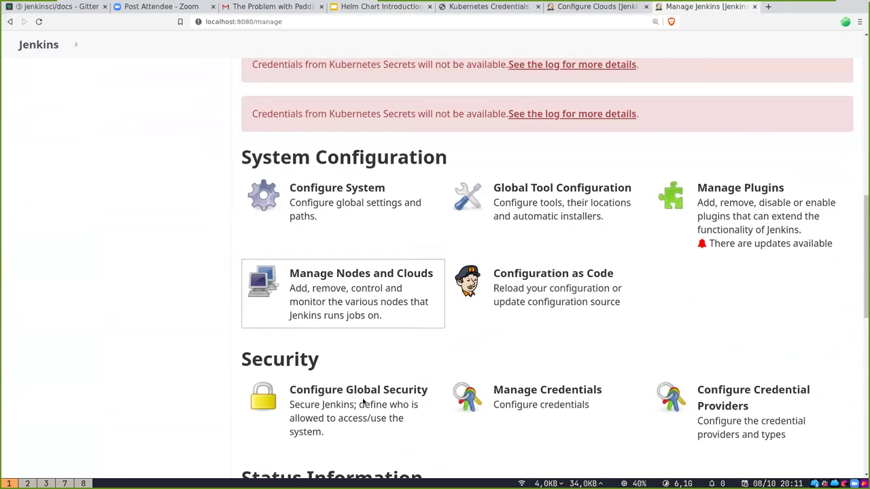
{"action": "left_click", "coordinate": [777, 223]}
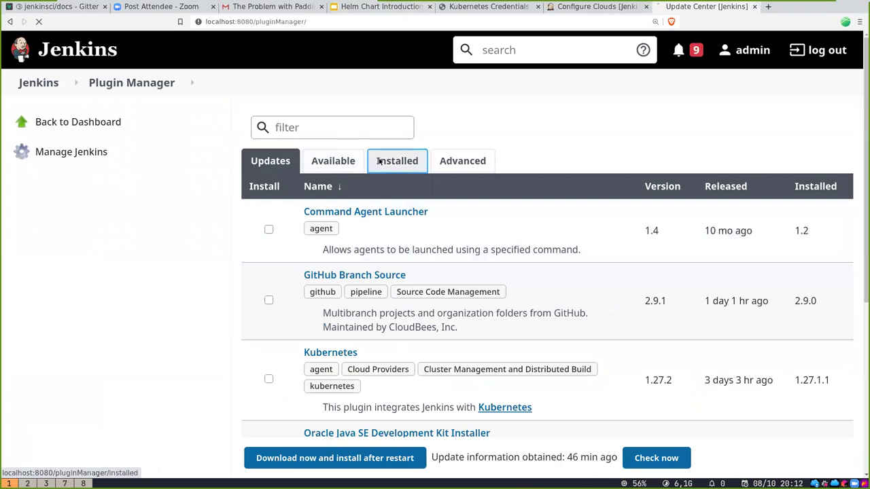
Filter the installed plugins list by 'credential'.
{"action": "left_click", "coordinate": [380, 161]}
{"action": "left_click", "coordinate": [349, 130]}
{"action": "type", "text": "rr"}
{"action": "key", "text": "BackSpace"}
{"action": "key", "text": "BackSpace"}
{"action": "type", "text": "cr"}
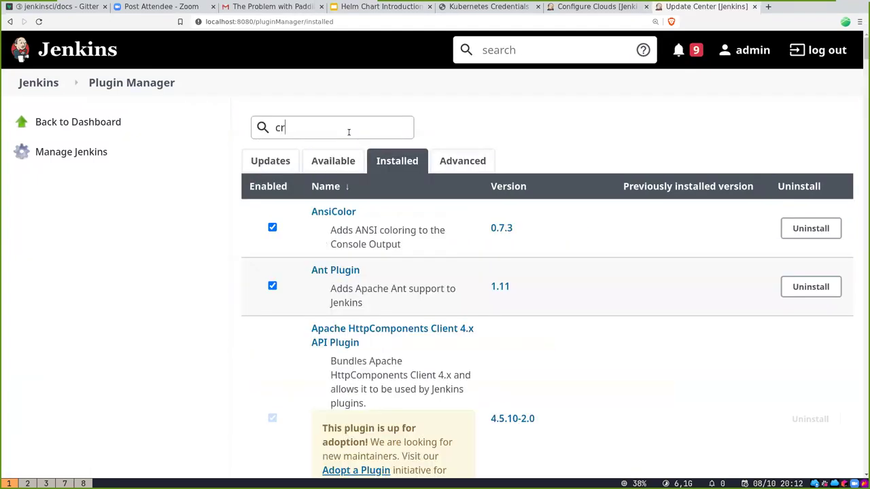
{"action": "type", "text": "ededed"}
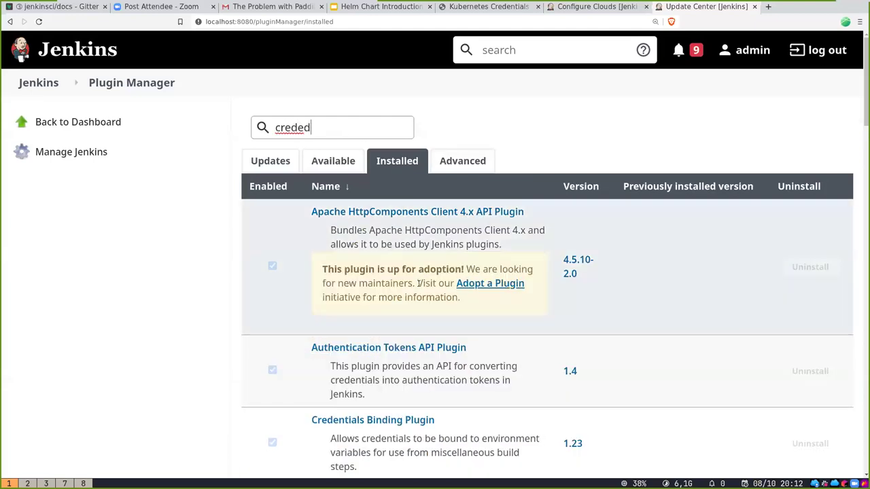
{"action": "key", "text": "BackSpace"}
{"action": "key", "text": "BackSpace"}
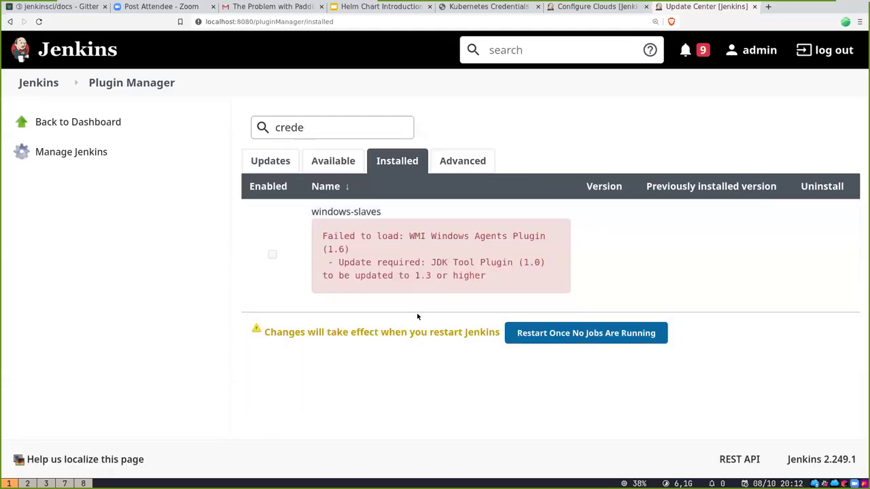
{"action": "type", "text": "ntial"}
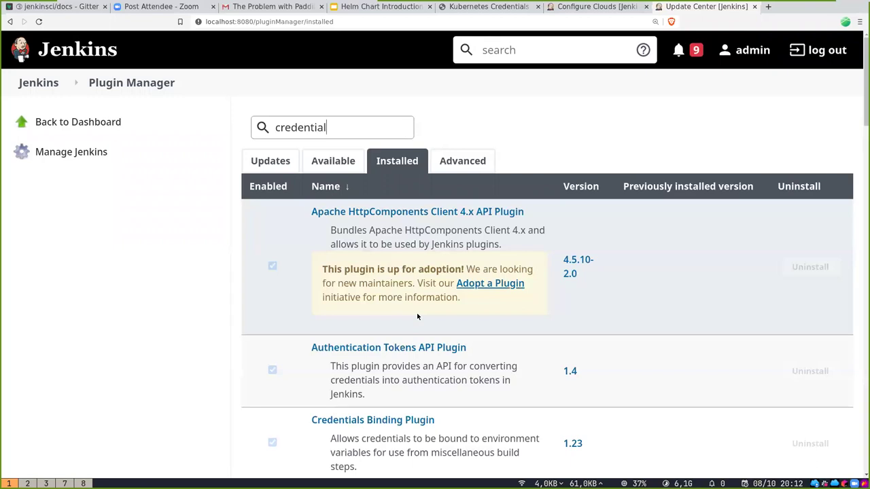
Confirm Kubernetes Credentials Provider 0.15 is installed, then return to the Jenkins dashboard.
{"action": "scroll", "coordinate": [417, 323], "scroll_direction": "down", "scroll_amount": 5}
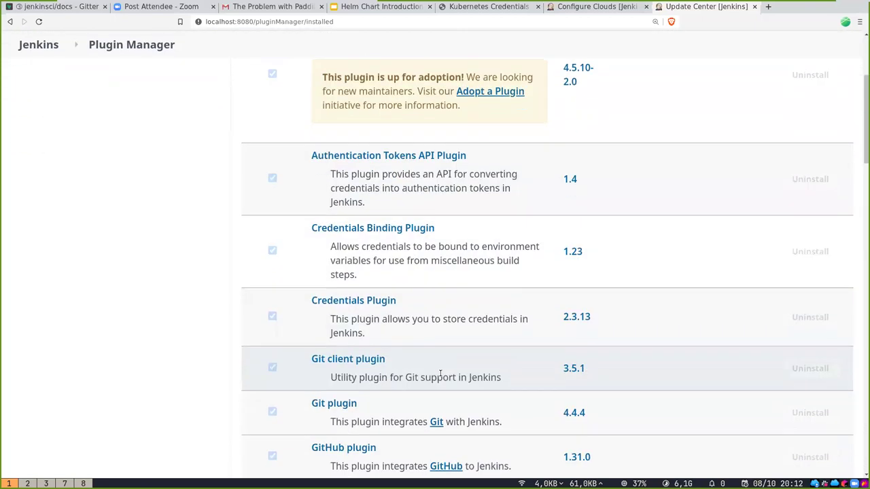
{"action": "scroll", "coordinate": [441, 374], "scroll_direction": "down", "scroll_amount": 10}
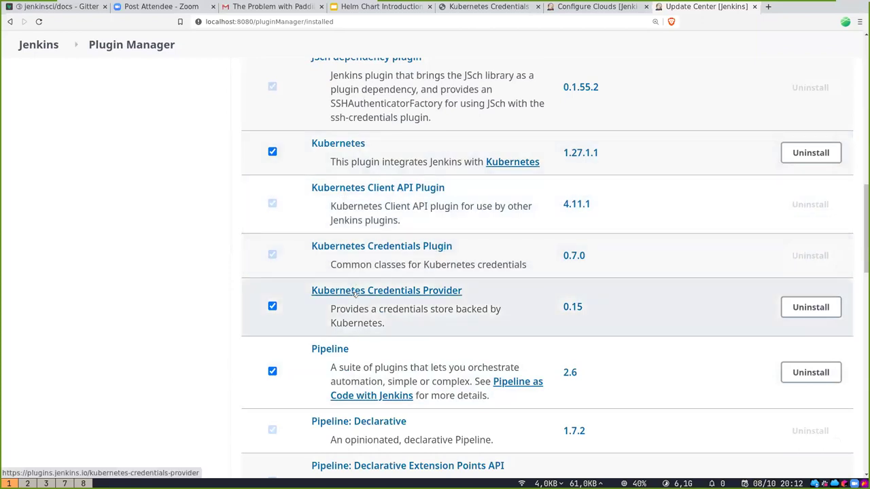
{"action": "left_click", "coordinate": [38, 44]}
View the empty Manage Credentials page, then return to the 'How to configure credentials?' slide.
{"action": "left_click", "coordinate": [63, 216]}
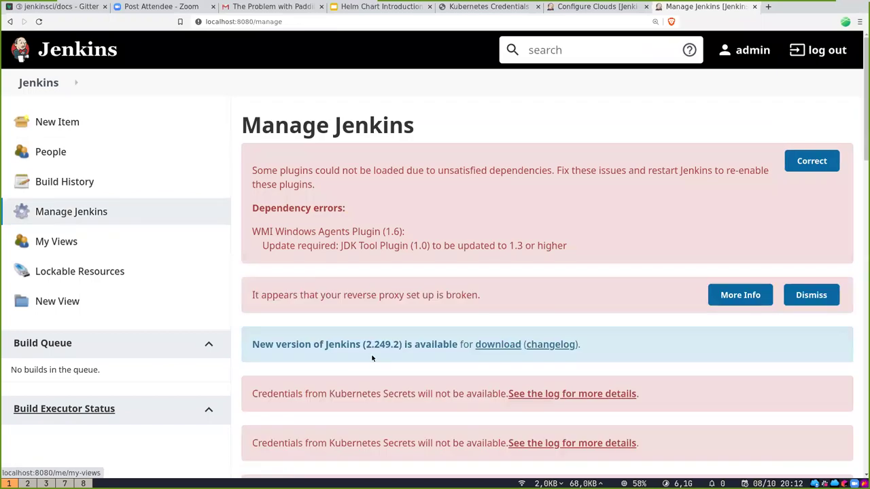
{"action": "scroll", "coordinate": [370, 367], "scroll_direction": "down", "scroll_amount": 8}
{"action": "scroll", "coordinate": [428, 387], "scroll_direction": "down", "scroll_amount": 3}
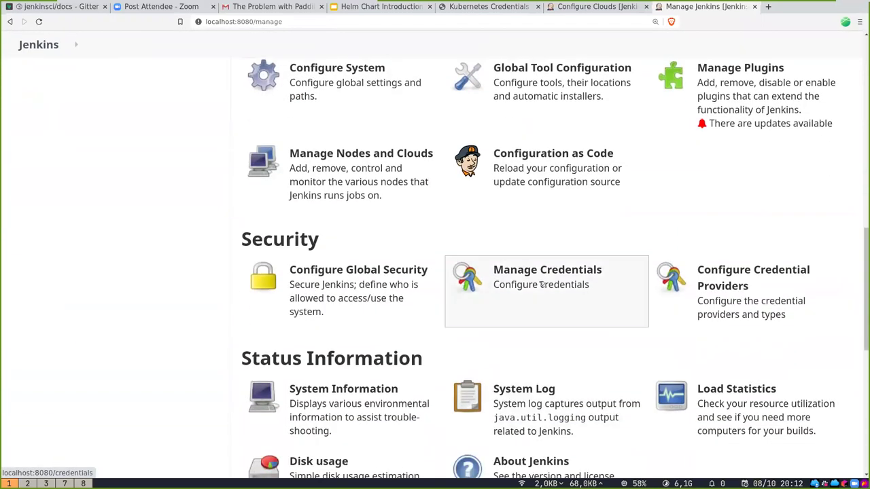
{"action": "left_click", "coordinate": [518, 278]}
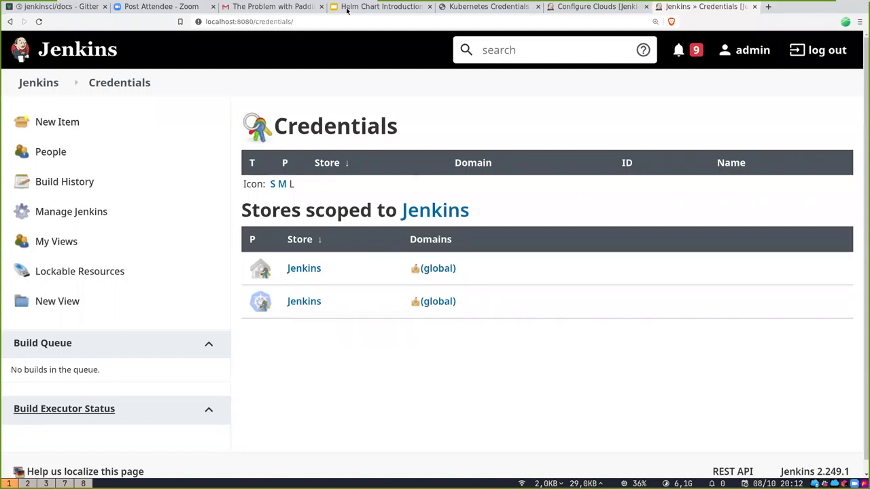
{"action": "left_click", "coordinate": [408, 8]}
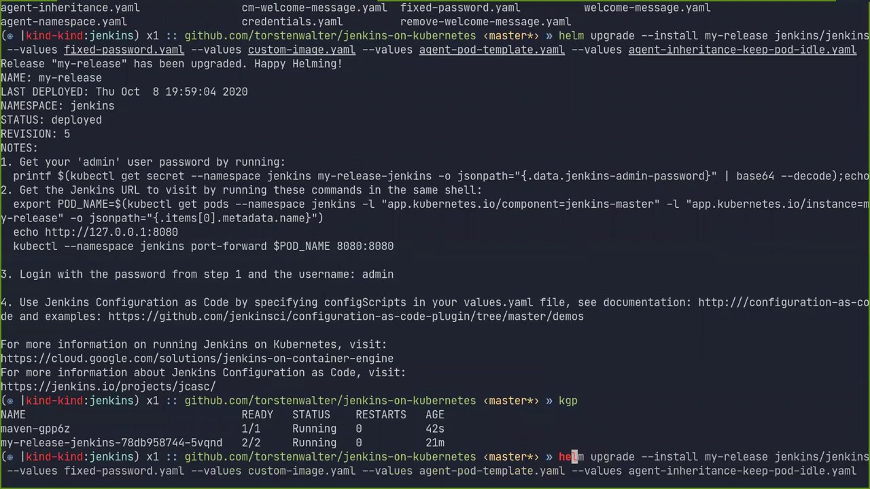
Rerun the earlier helm upgrade of my-release with --values credentials.yaml added.
{"action": "type", "text": "lm"}
{"action": "key", "text": "Right"}
{"action": "type", "text": "--values"}
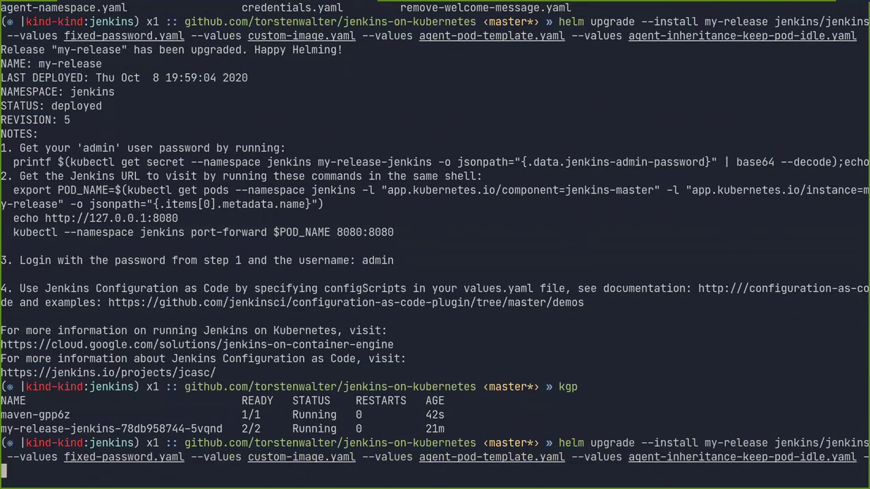
{"action": "key", "text": "Tab"}
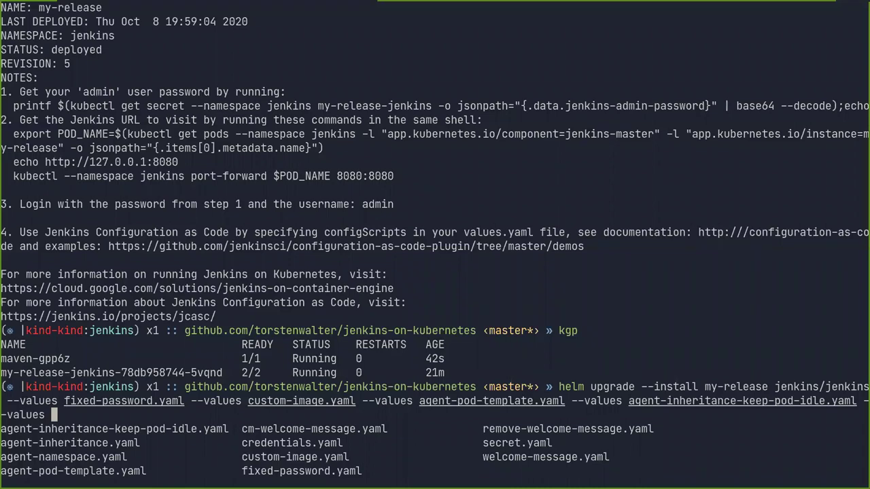
{"action": "type", "text": "cre"}
{"action": "key", "text": "Tab"}
{"action": "key", "text": "Return"}
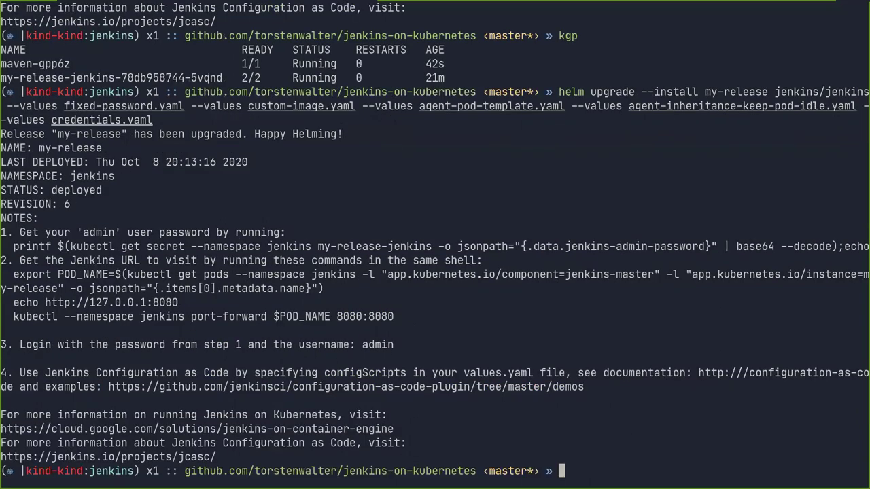
Print credentials.yaml and run kgp to confirm the Jenkins pod is 2/2 Running.
{"action": "type", "text": "cat cre"}
{"action": "key", "text": "Tab"}
{"action": "key", "text": "Return"}
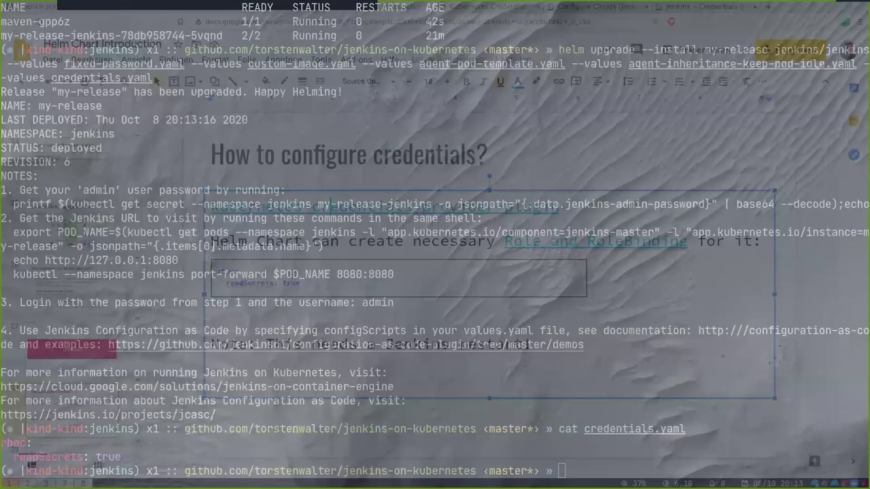
{"action": "type", "text": "kgp"}
{"action": "key", "text": "Return"}
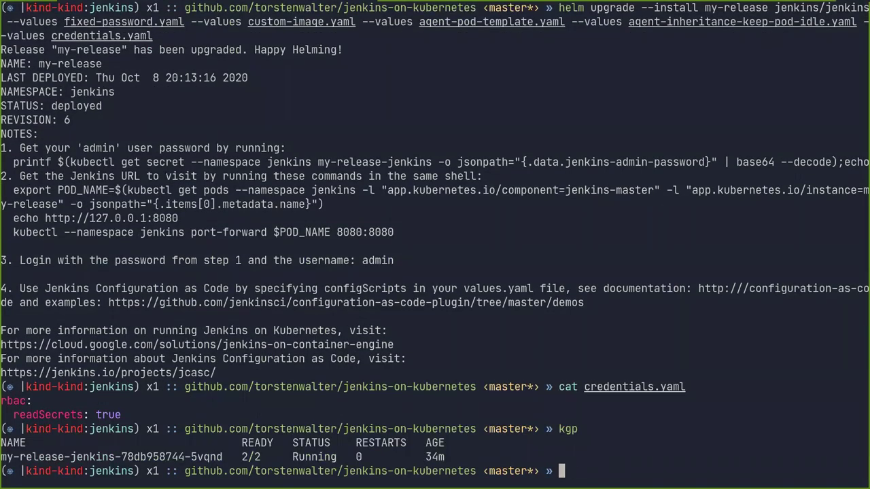
List roles with kubectl get roles, pointing out casc-reload, read-secrets and schedule-agents.
{"action": "type", "text": "kubectl "}
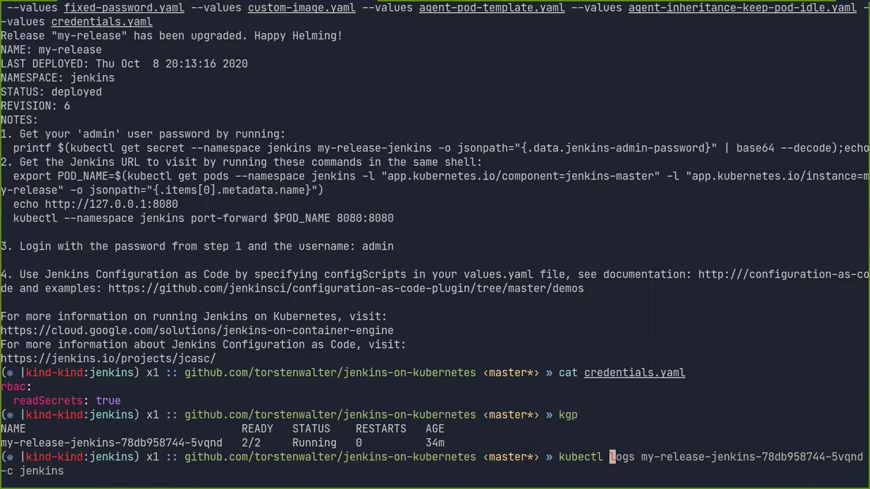
{"action": "type", "text": "get roles"}
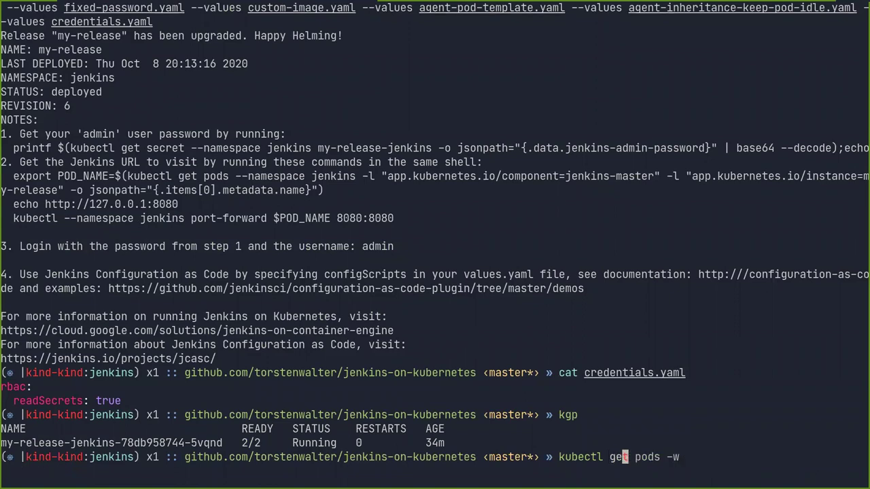
{"action": "key", "text": "Return"}
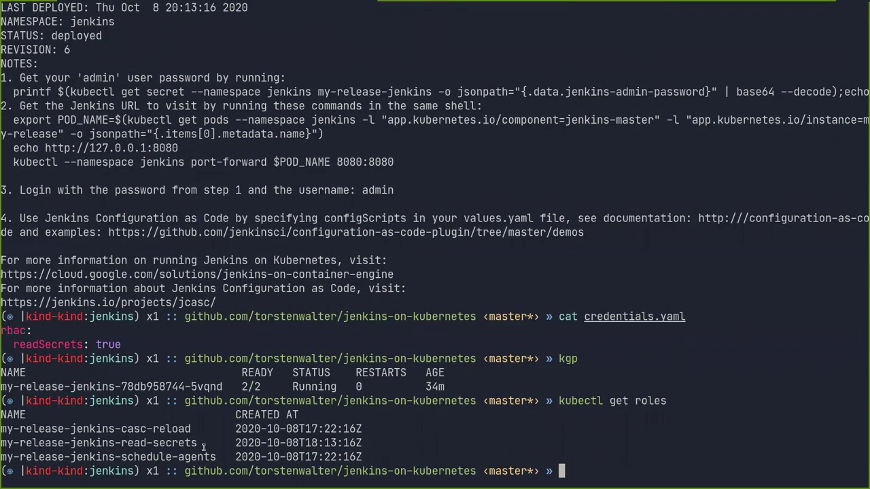
{"action": "left_click_drag", "start_coordinate": [121, 429], "coordinate": [191, 426]}
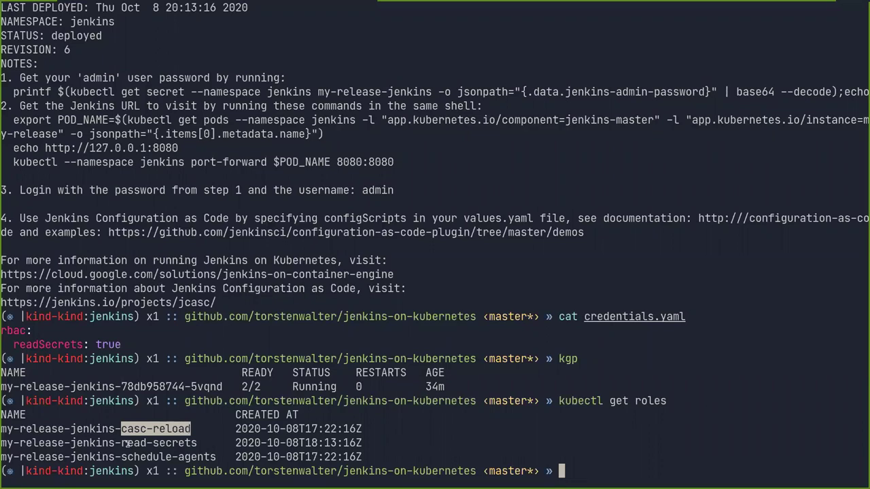
{"action": "left_click_drag", "start_coordinate": [121, 443], "coordinate": [197, 443]}
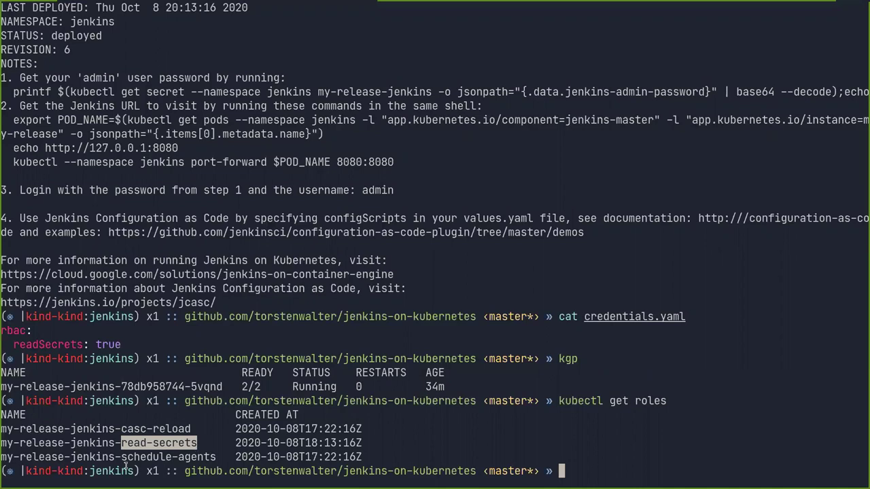
{"action": "left_click_drag", "start_coordinate": [121, 458], "coordinate": [216, 459]}
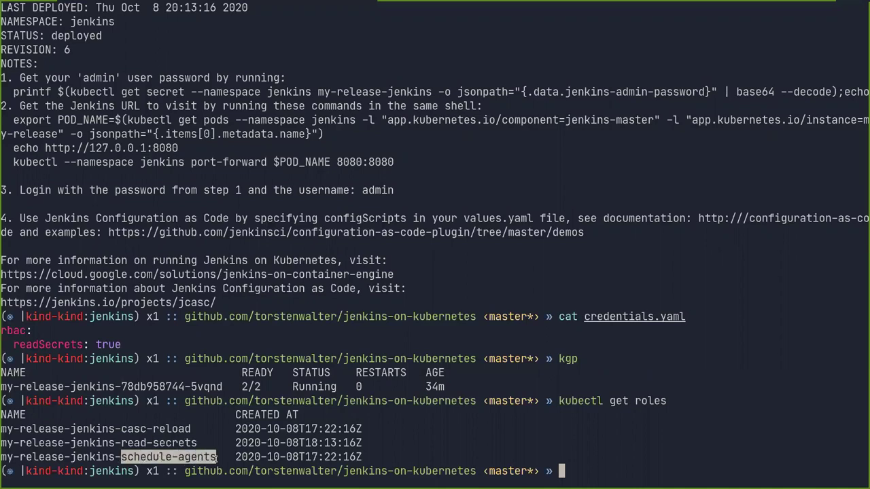
{"action": "left_click", "coordinate": [332, 435]}
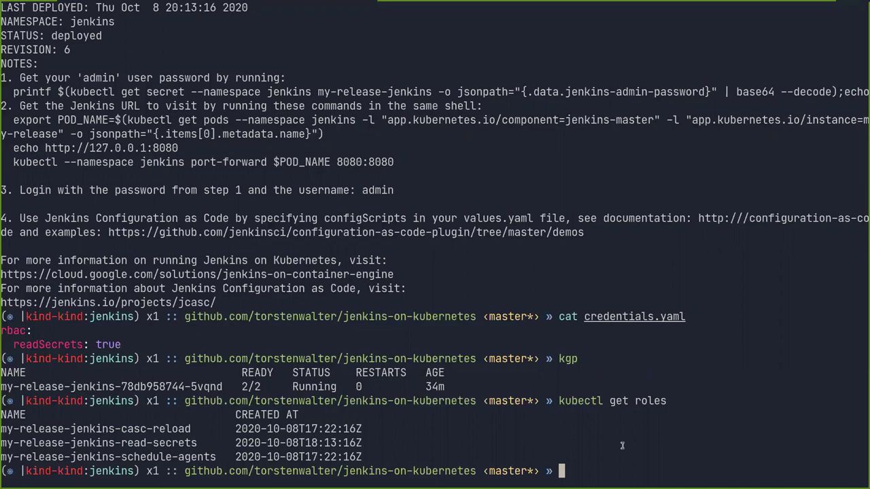
List the role bindings (rb fails, rolebindings works), showing the new read-secrets binding.
{"action": "key", "text": "Up"}
{"action": "key", "text": "Left"}
{"action": "key", "text": "Left"}
{"action": "key", "text": "Left"}
{"action": "key", "text": "Left"}
{"action": "key", "text": "Left"}
{"action": "key", "text": "ctrl+k"}
{"action": "type", "text": "rb"}
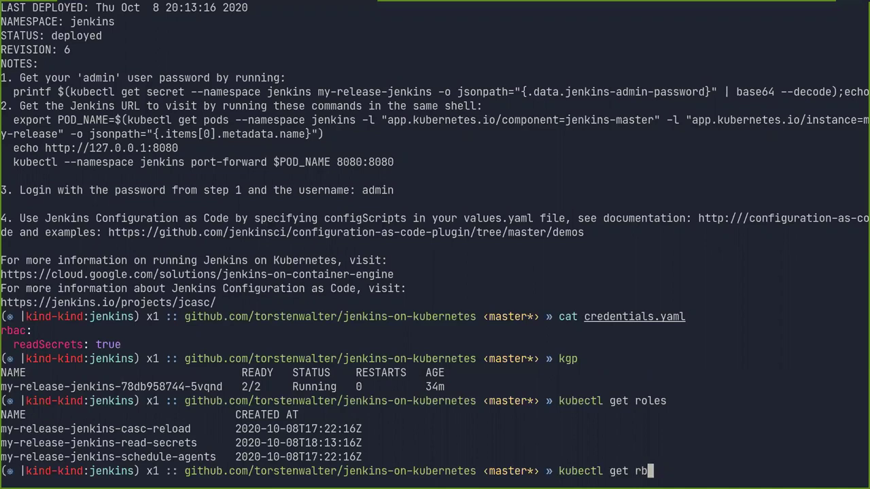
{"action": "key", "text": "Return"}
{"action": "key", "text": "Up"}
{"action": "key", "text": "Left"}
{"action": "key", "text": "ctrl+k"}
{"action": "type", "text": "olebindings"}
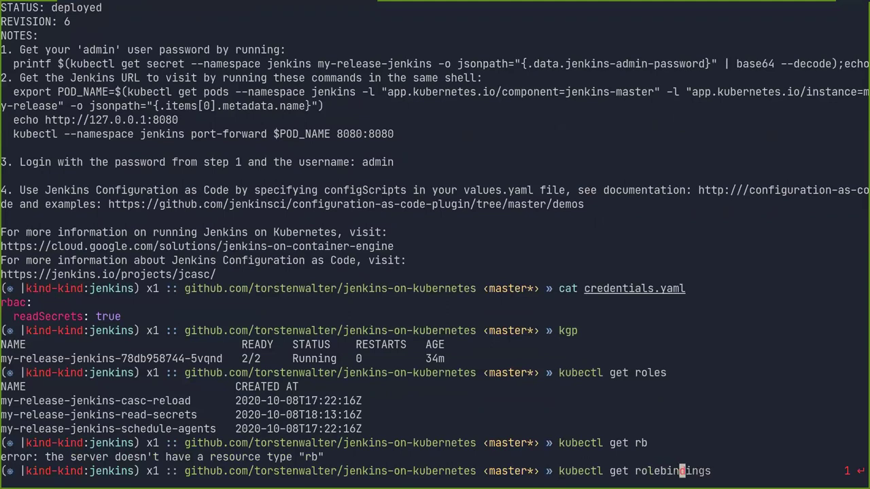
{"action": "key", "text": "Return"}
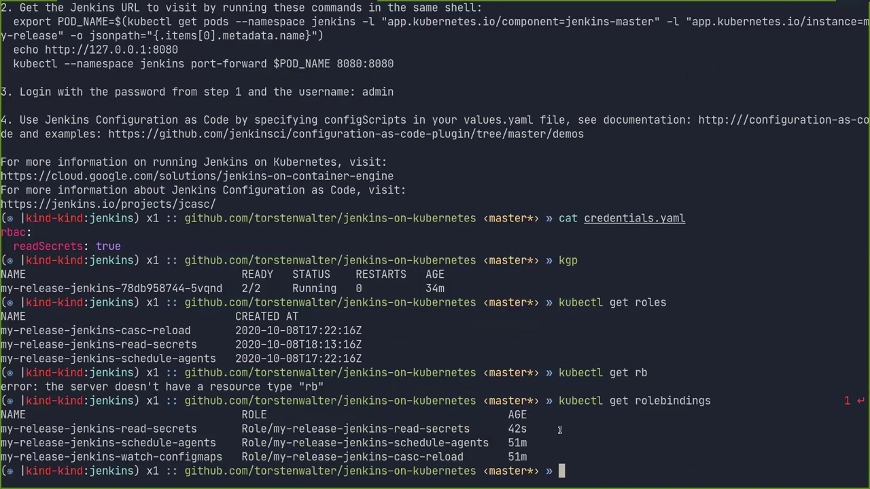
Rerun kgp to confirm the Jenkins pod is still running without restarts.
{"action": "type", "text": "kgp"}
{"action": "key", "text": "Return"}
{"action": "type", "text": "kubectl get pods"}
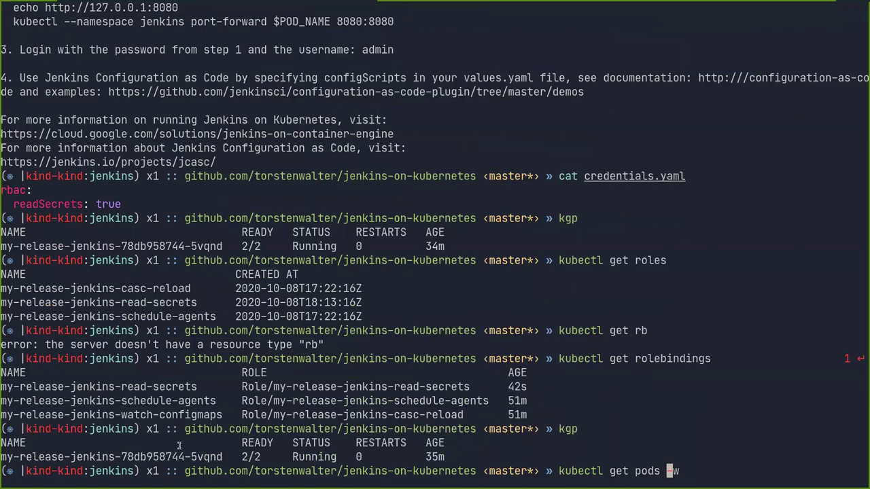
Show the Jenkins pod by name, then delete it with kubectl delete pods.
{"action": "double_click", "coordinate": [178, 454]}
{"action": "middle_click", "coordinate": [178, 452]}
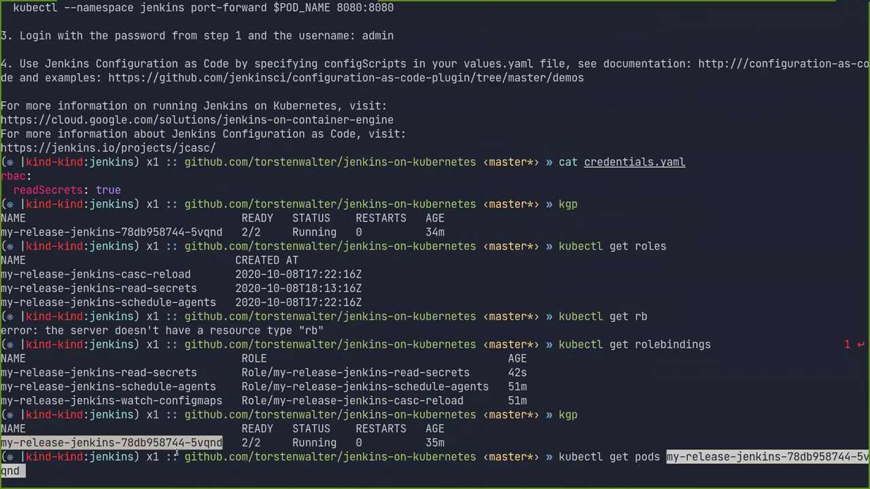
{"action": "key", "text": "Return"}
{"action": "key", "text": "Up"}
{"action": "key", "text": "ctrl+a"}
{"action": "key", "text": "ctrl+Right"}
{"action": "key", "text": "ctrl+Right"}
{"action": "key", "text": "ctrl+w"}
{"action": "type", "text": "delte"}
{"action": "key", "text": "BackSpace"}
{"action": "key", "text": "BackSpace"}
{"action": "type", "text": "et"}
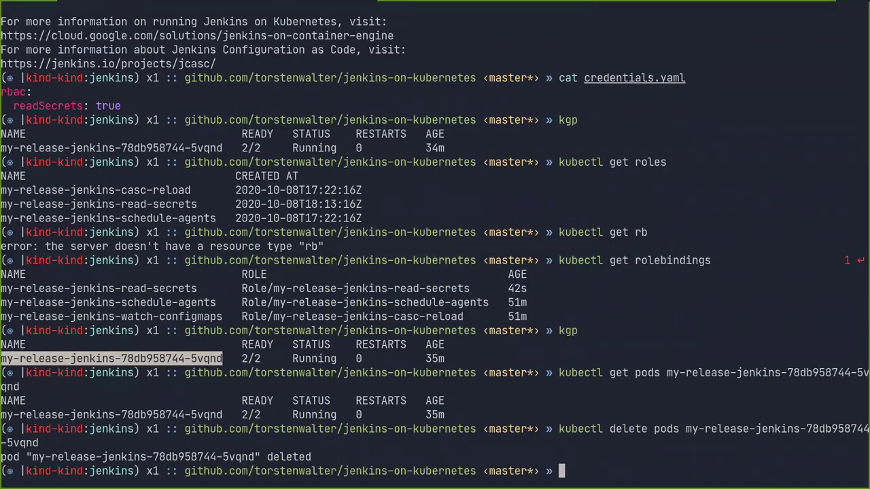
Run kubectl get pvc, confirming the 8Gi Jenkins claim is still Bound.
{"action": "type", "text": "kubectl get pvc"}
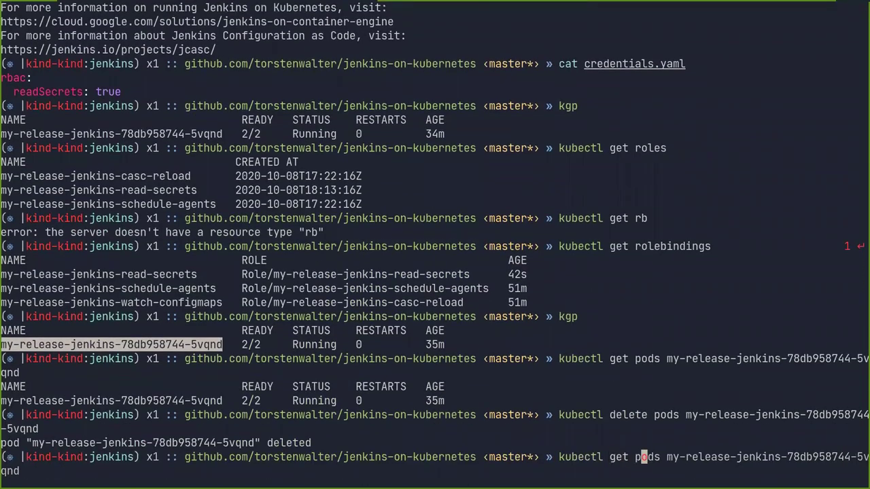
{"action": "key", "text": "Return"}
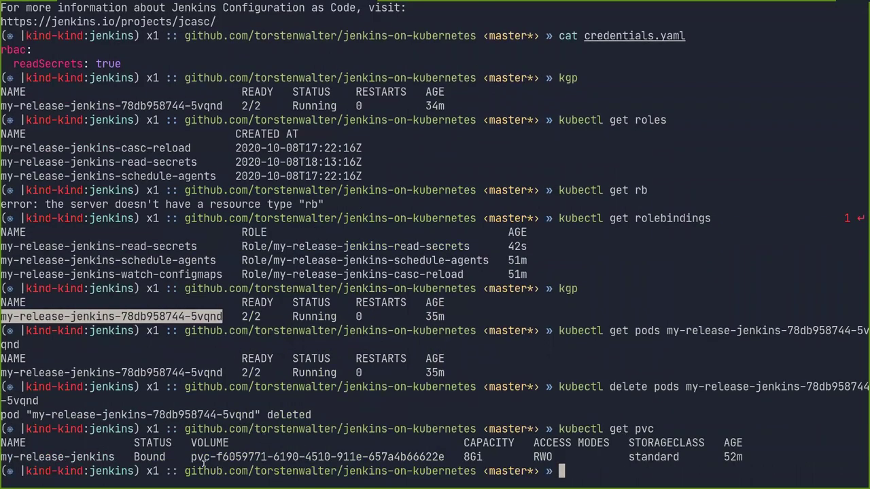
{"action": "double_click", "coordinate": [475, 454]}
{"action": "left_click", "coordinate": [496, 457]}
Run kgp twice to watch the replacement Jenkins pod start up.
{"action": "type", "text": "kgp"}
{"action": "key", "text": "Return"}
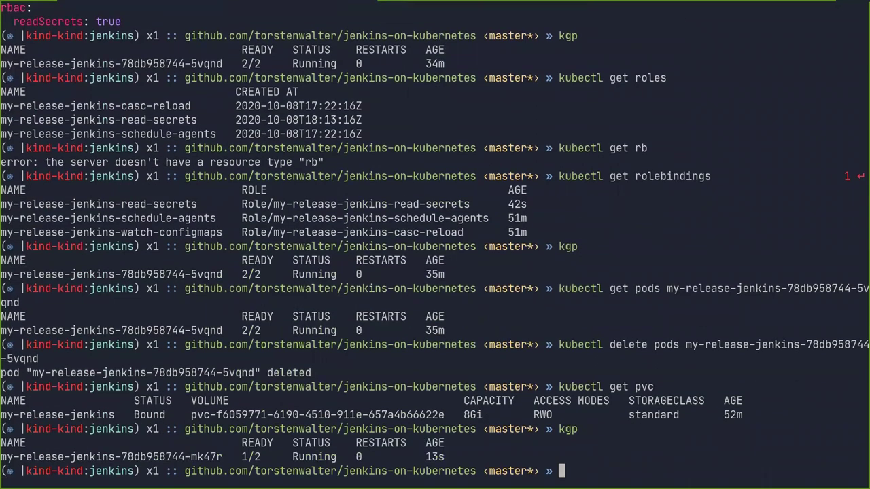
{"action": "type", "text": "kgp"}
{"action": "key", "text": "Return"}
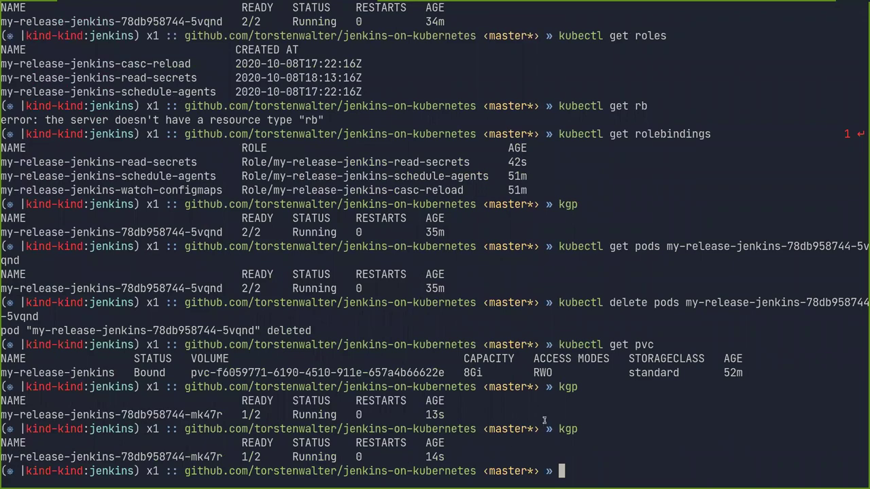
{"action": "key", "text": "super+1"}
{"action": "left_click", "coordinate": [680, 7]}
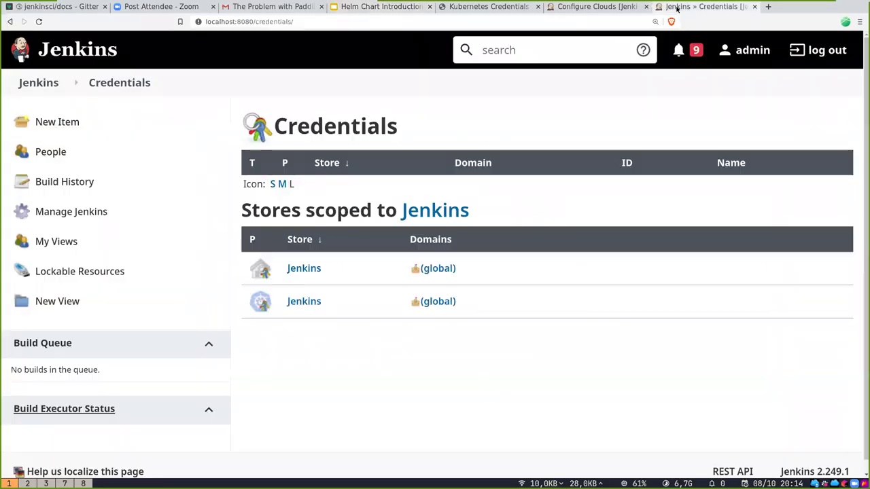
Rerun kubectl port-forward svc/my-release-jenkins 8080:8080 and reload localhost:8080 to reach the sign-in page.
{"action": "left_click", "coordinate": [39, 83]}
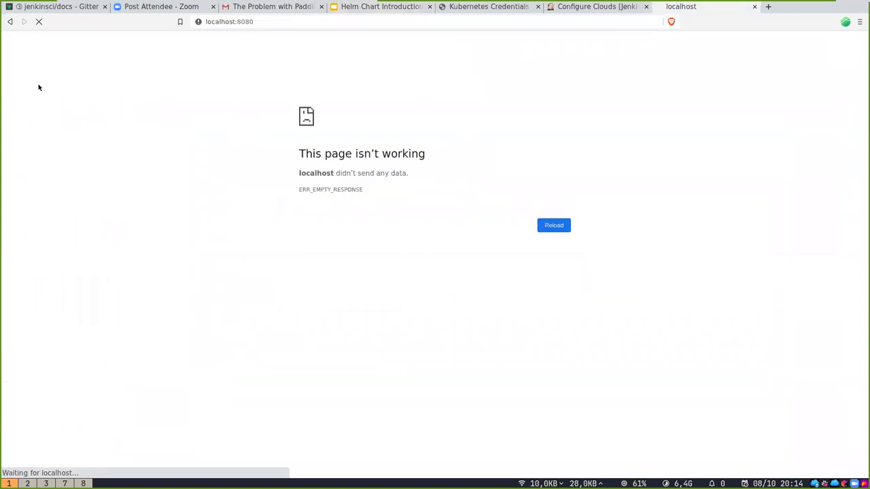
{"action": "key", "text": "super+2"}
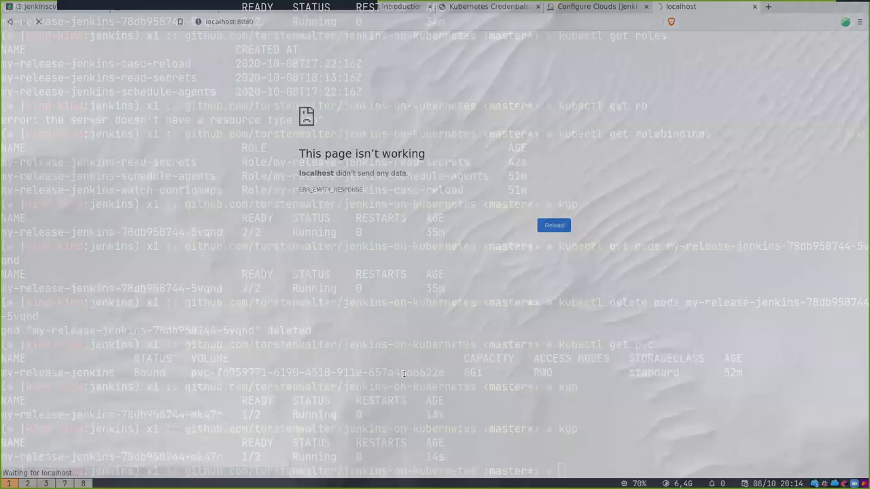
{"action": "key", "text": "Up"}
{"action": "key", "text": "Return"}
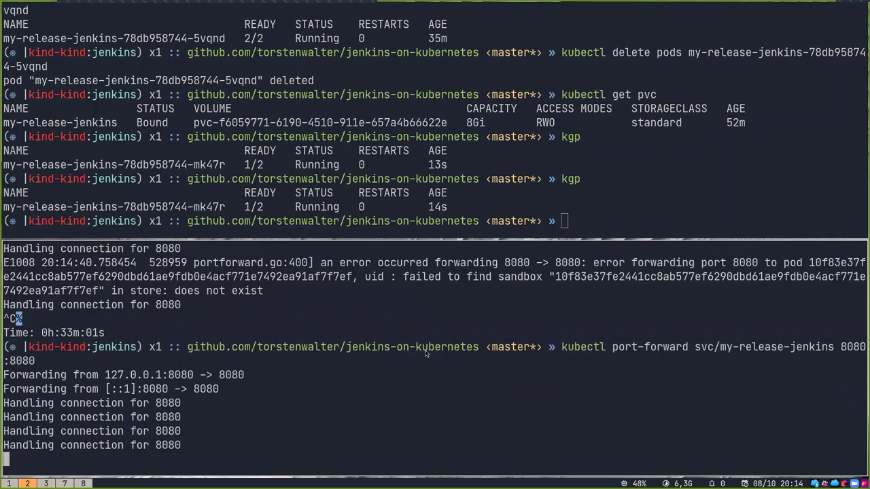
{"action": "key", "text": "super+1"}
{"action": "left_click", "coordinate": [560, 23]}
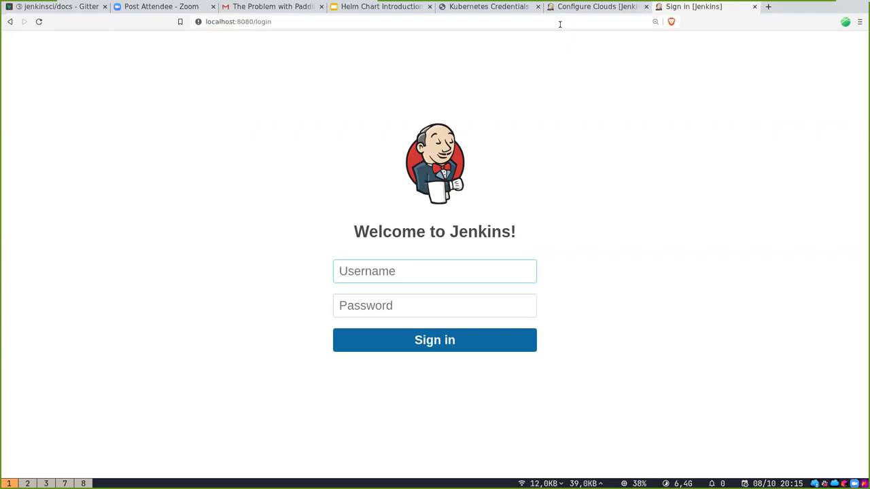
Sign back in to Jenkins with the admin username and password.
{"action": "type", "text": "admin"}
{"action": "key", "text": "Tab"}
{"action": "key", "text": "Return"}
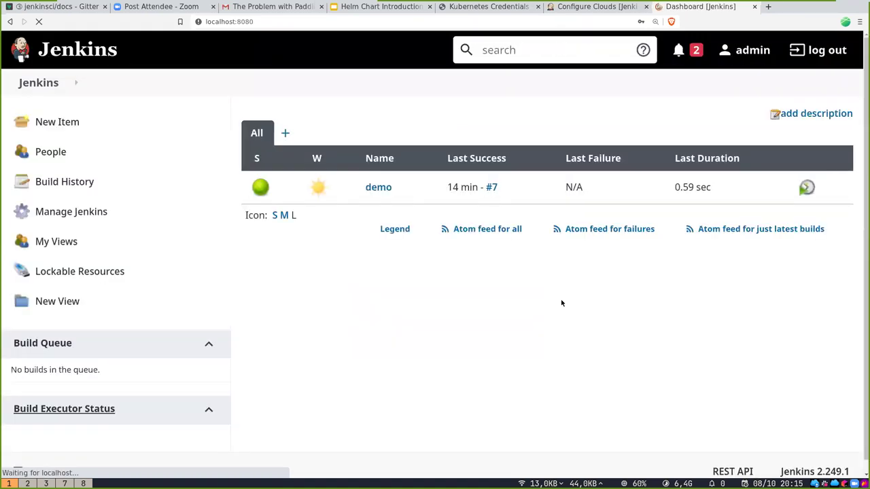
Look over the demo job page and check the notifications panel.
{"action": "left_click", "coordinate": [371, 189]}
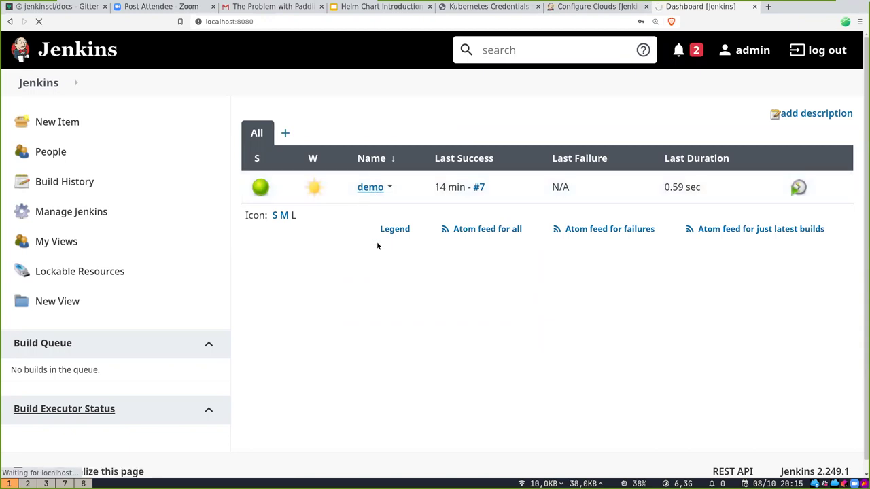
{"action": "scroll", "coordinate": [165, 338], "scroll_direction": "down", "scroll_amount": 3}
{"action": "scroll", "coordinate": [165, 338], "scroll_direction": "down", "scroll_amount": 2}
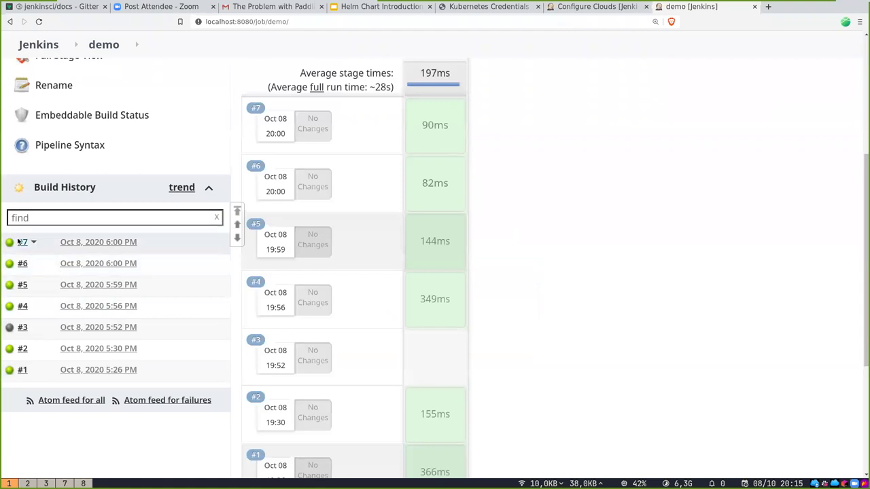
{"action": "scroll", "coordinate": [34, 350], "scroll_direction": "up", "scroll_amount": 5}
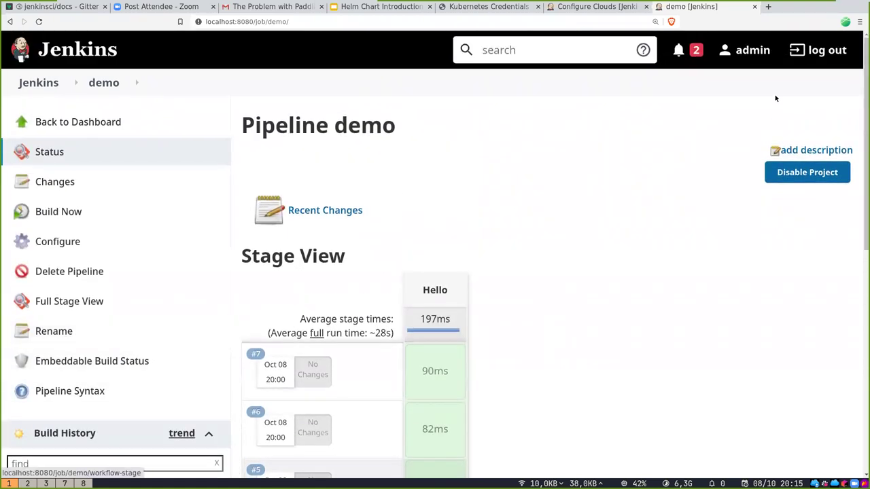
{"action": "left_click", "coordinate": [678, 51]}
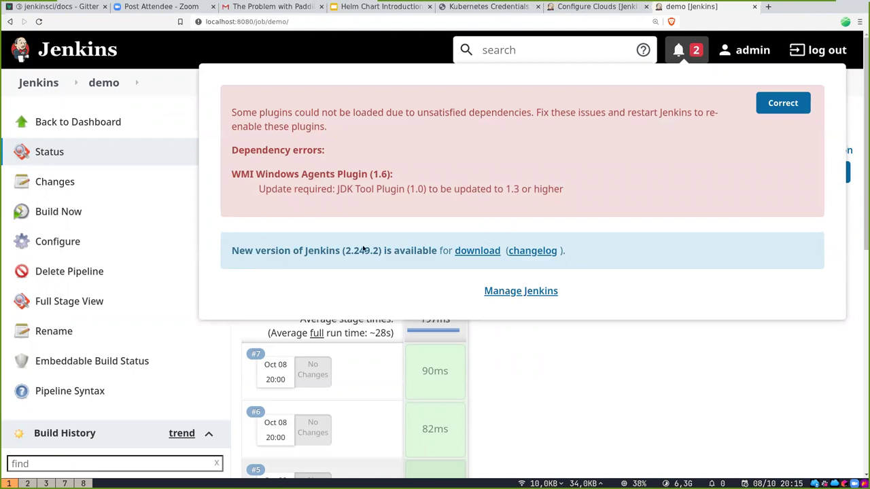
{"action": "left_click", "coordinate": [688, 53]}
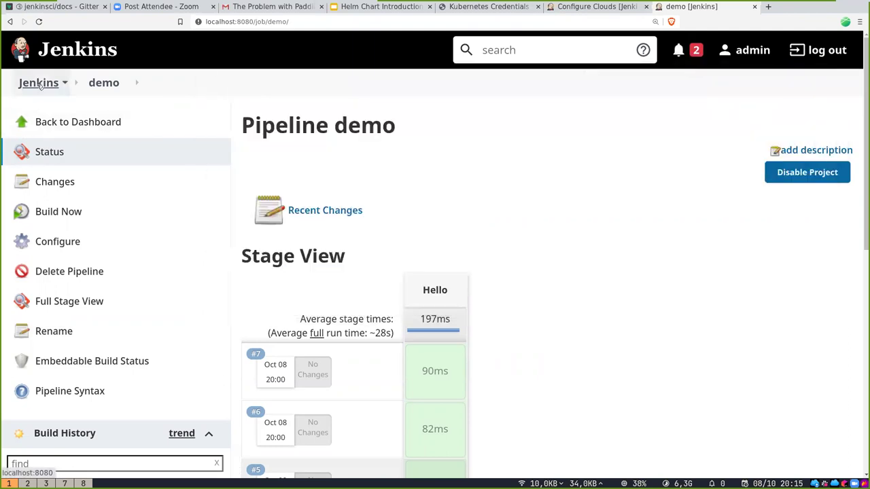
Open Manage Jenkins > Manage Credentials to confirm no credentials exist yet.
{"action": "left_click", "coordinate": [38, 83]}
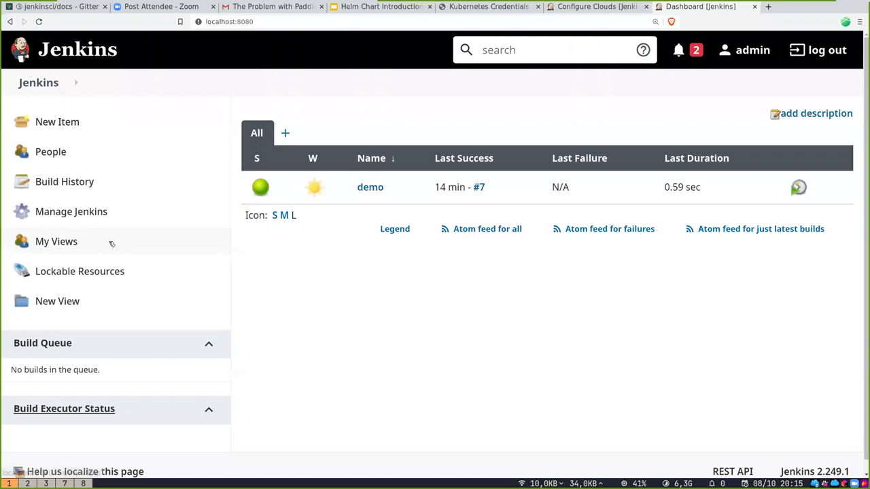
{"action": "left_click", "coordinate": [70, 215]}
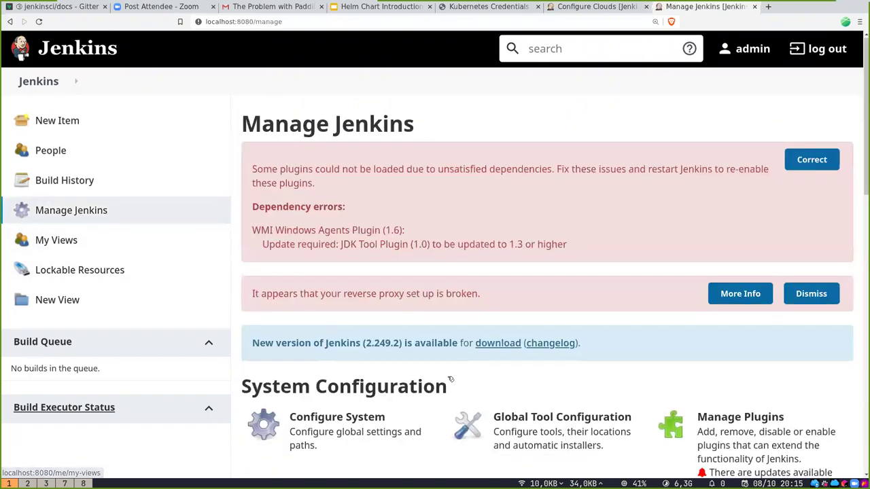
{"action": "scroll", "coordinate": [535, 371], "scroll_direction": "down", "scroll_amount": 3}
{"action": "scroll", "coordinate": [535, 370], "scroll_direction": "down", "scroll_amount": 8}
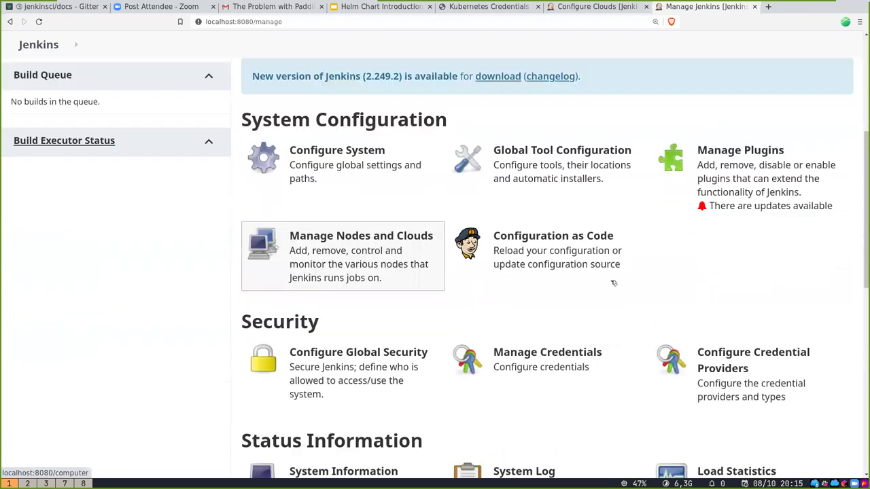
{"action": "left_click", "coordinate": [554, 293]}
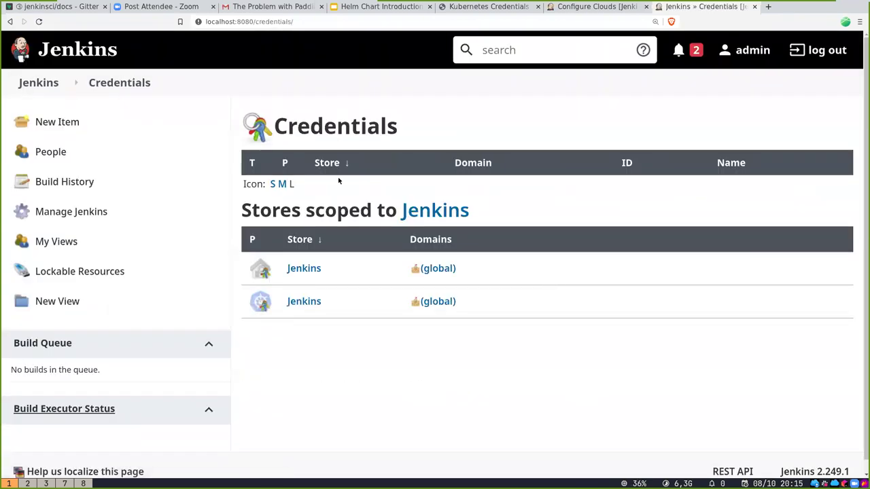
{"action": "key", "text": "super+2"}
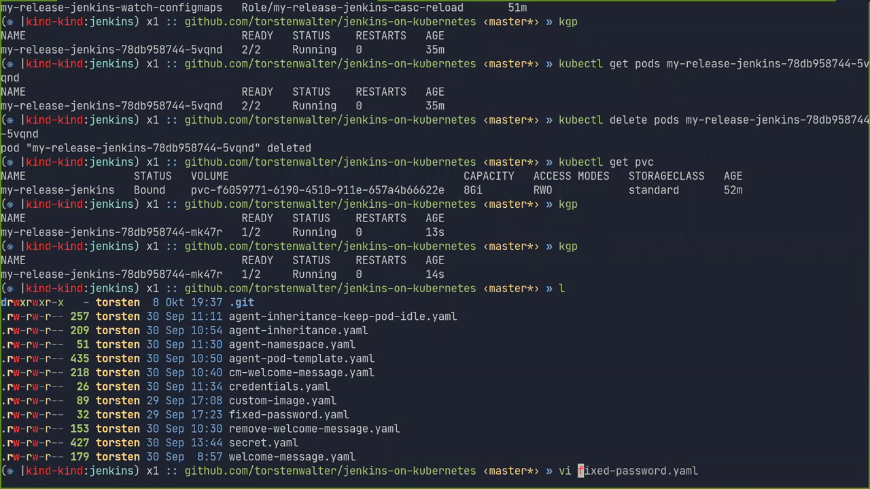
Review secret.yaml in vi and quit with :q.
{"action": "type", "text": "secret.yaml"}
{"action": "key", "text": "Return"}
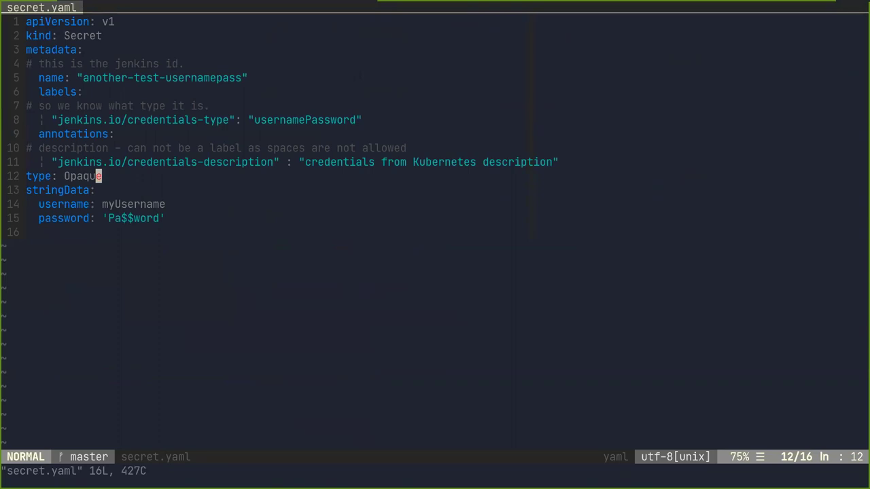
{"action": "type", "text": ":q"}
{"action": "key", "text": "Return"}
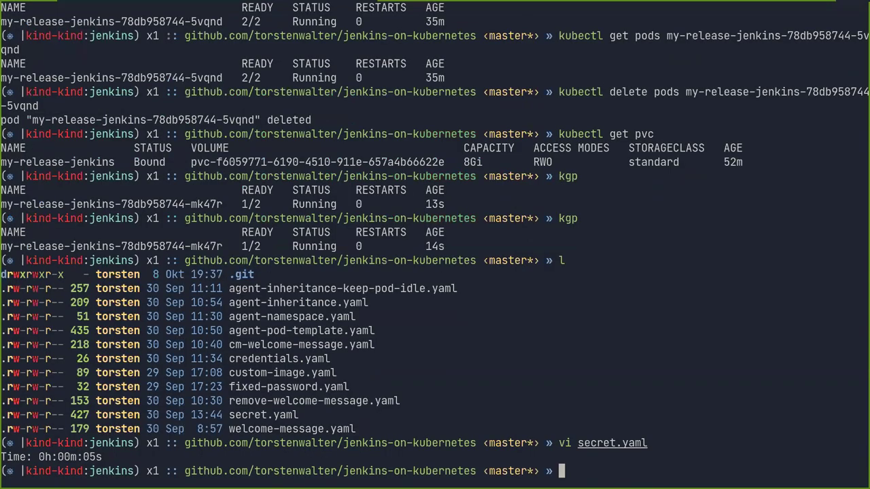
Run kubectl apply -f secret.yaml, then kubectl get secret to find another-test-usernamepass.
{"action": "type", "text": "kubectl apply -f "}
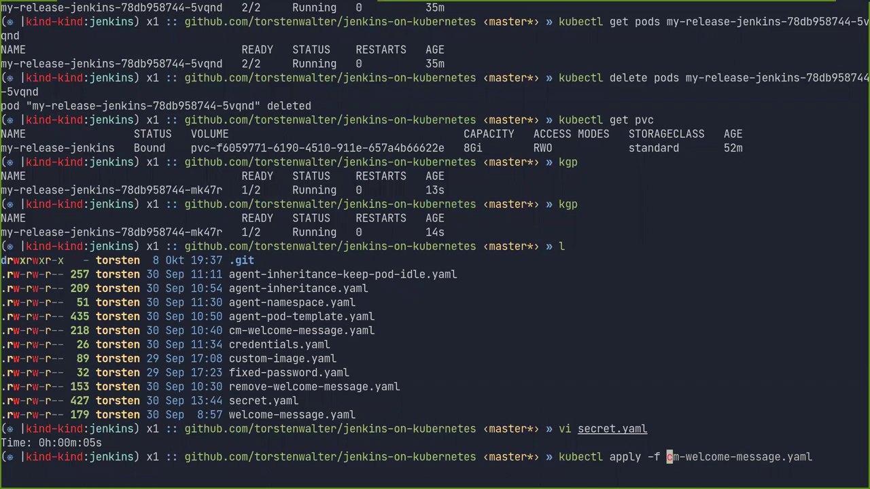
{"action": "type", "text": "secret.yaml"}
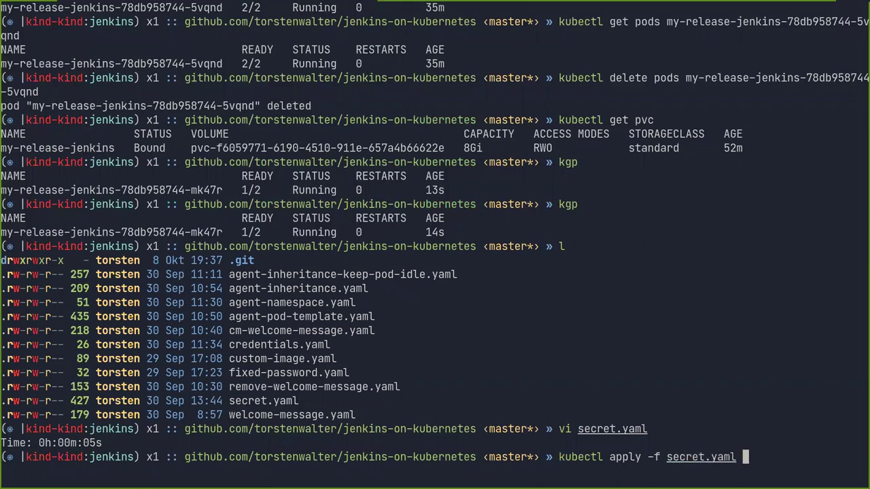
{"action": "key", "text": "Return"}
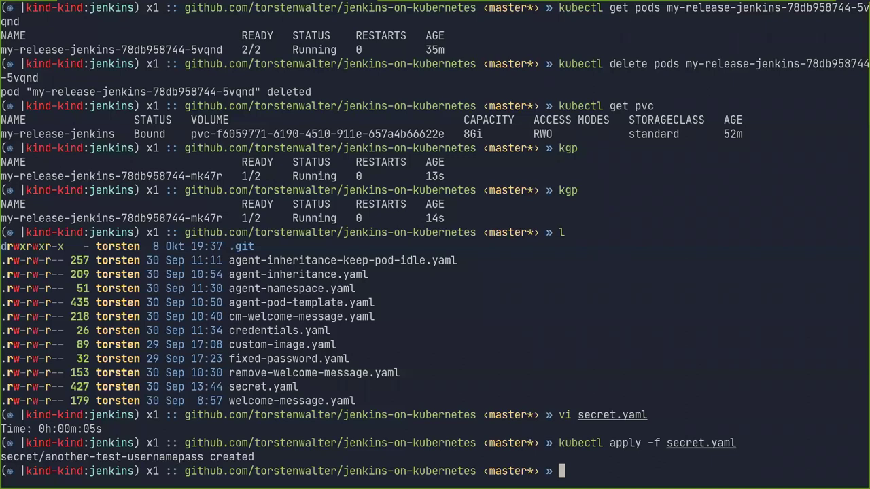
{"action": "type", "text": "kubectl get secre"}
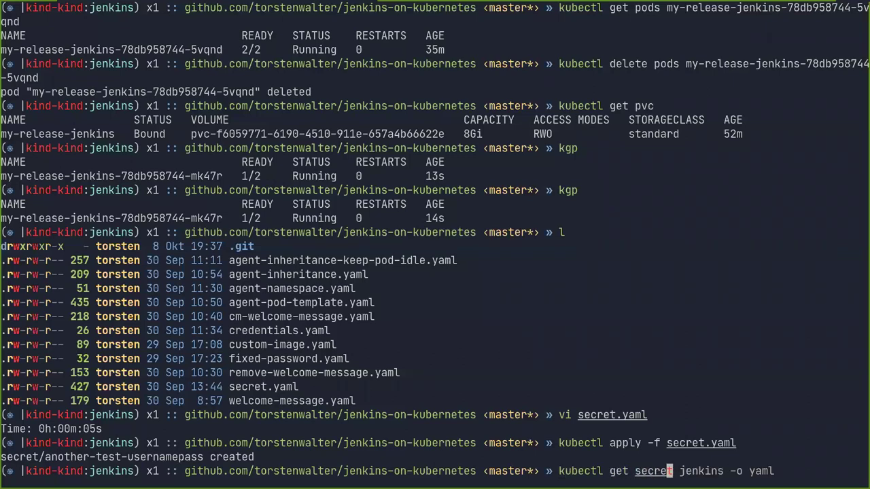
{"action": "type", "text": "t"}
{"action": "key", "text": "Return"}
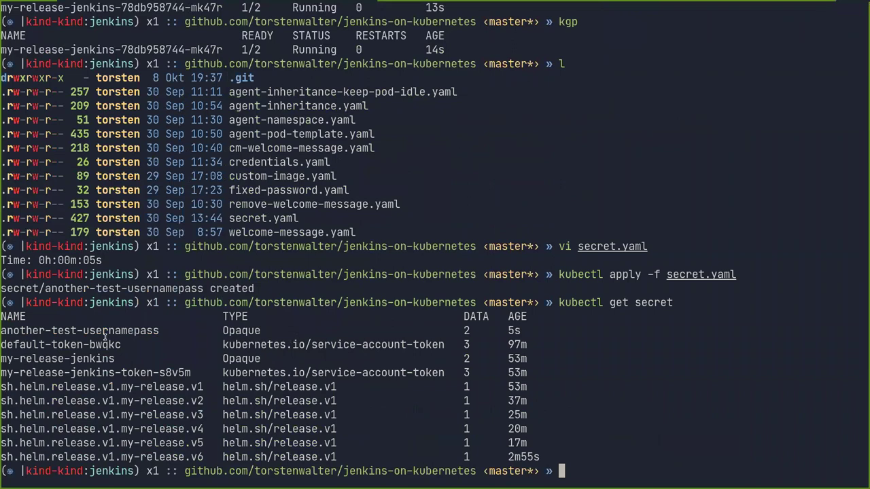
{"action": "left_click_drag", "start_coordinate": [2, 329], "coordinate": [164, 330]}
{"action": "left_click", "coordinate": [166, 331]}
{"action": "key", "text": "super+1"}
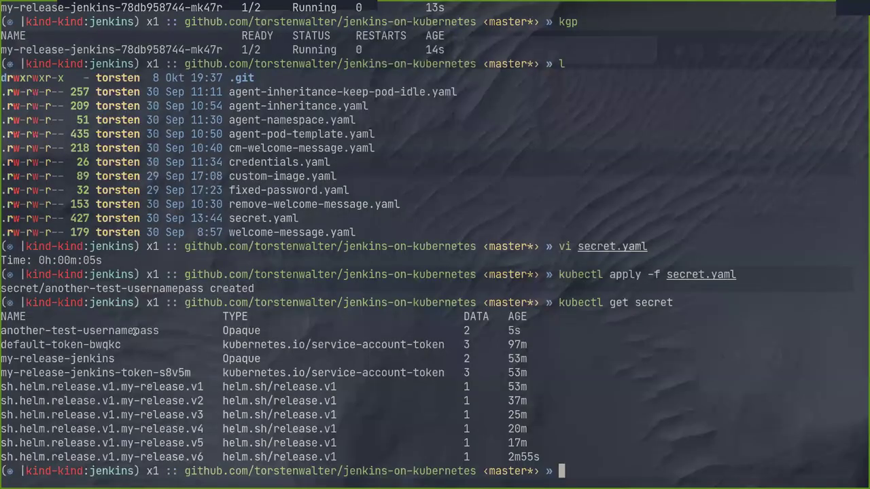
Open the another-test-usernamepass secret with kubectl edit secret.
{"action": "double_click", "coordinate": [135, 331]}
{"action": "key", "text": "ctrl+c"}
{"action": "type", "text": "kubectl edit "}
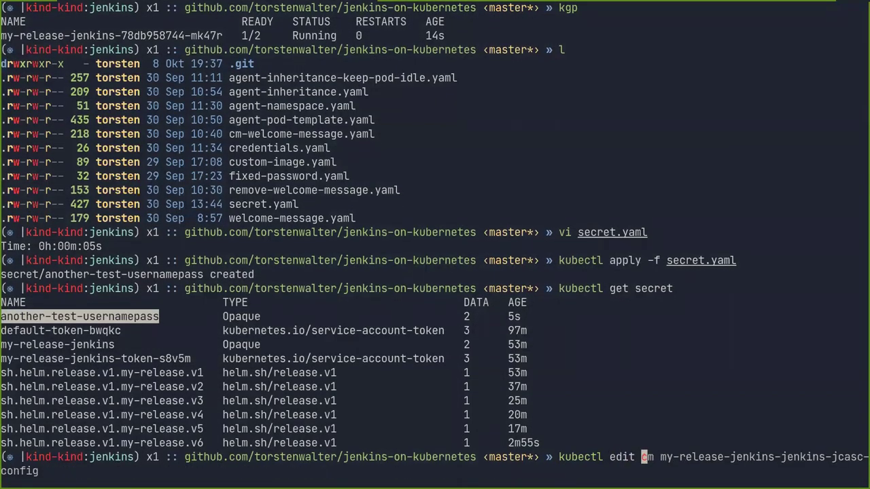
{"action": "type", "text": "secret"}
{"action": "key", "text": "shift+Insert"}
{"action": "key", "text": "Return"}
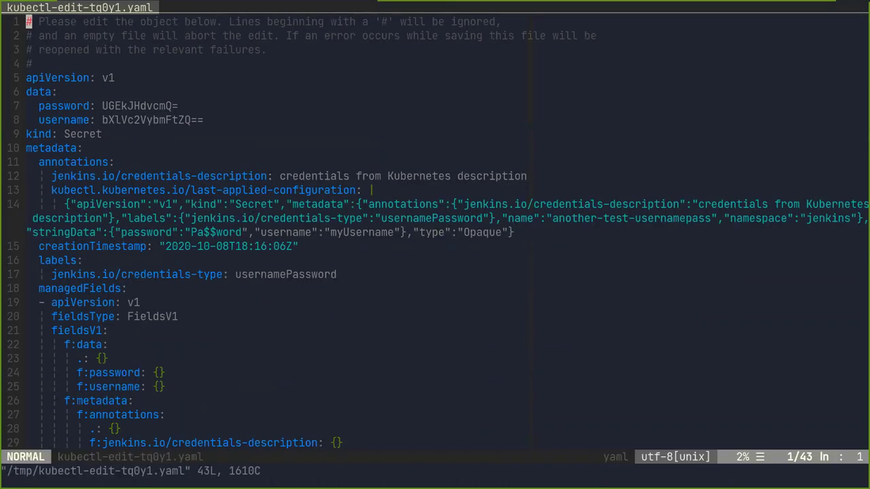
Append ' Hello Demo' to the secret's description annotation, save, and reload the Jenkins Credentials page.
{"action": "key", "text": "j"}
{"action": "key", "text": "j"}
{"action": "key", "text": "j"}
{"action": "key", "text": "j"}
{"action": "key", "text": "j"}
{"action": "key", "text": "j"}
{"action": "key", "text": "j"}
{"action": "key", "text": "j"}
{"action": "key", "text": "j"}
{"action": "key", "text": "j"}
{"action": "key", "text": "j"}
{"action": "key", "text": "dollar"}
{"action": "type", "text": "a Hello Demo"}
{"action": "key", "text": "Escape"}
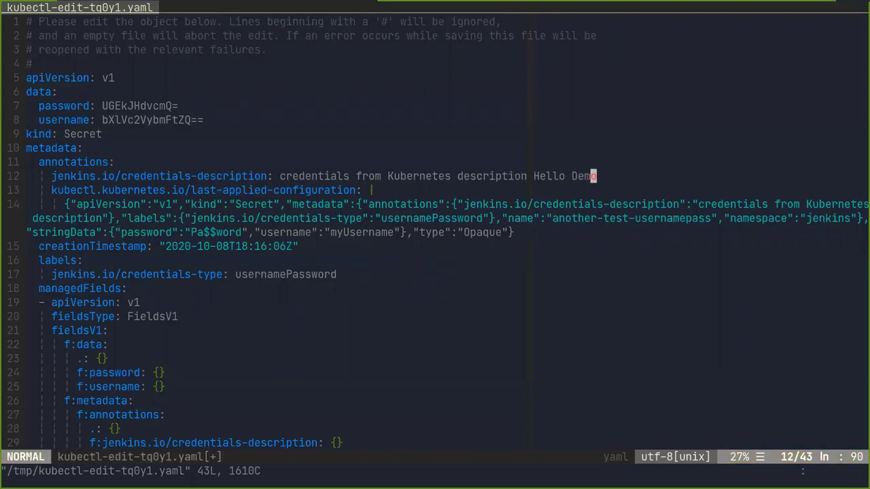
{"action": "type", "text": ":wq"}
{"action": "key", "text": "Return"}
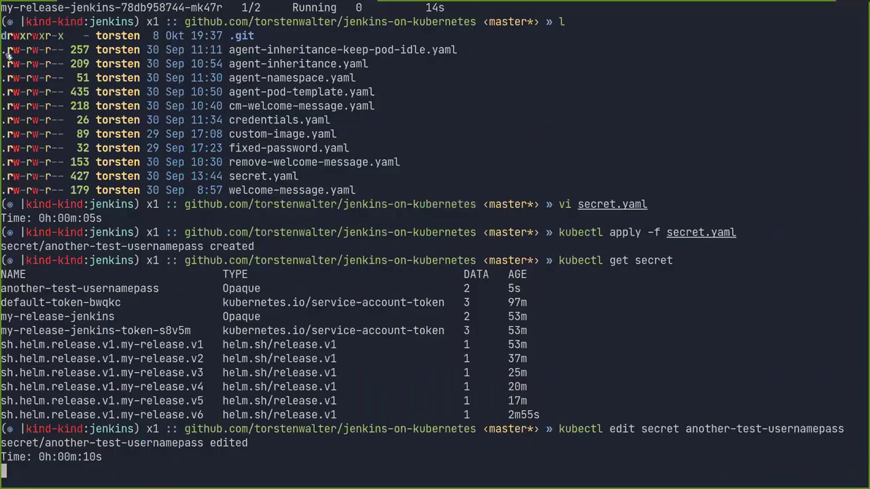
{"action": "key", "text": "super+1"}
{"action": "key", "text": "F5"}
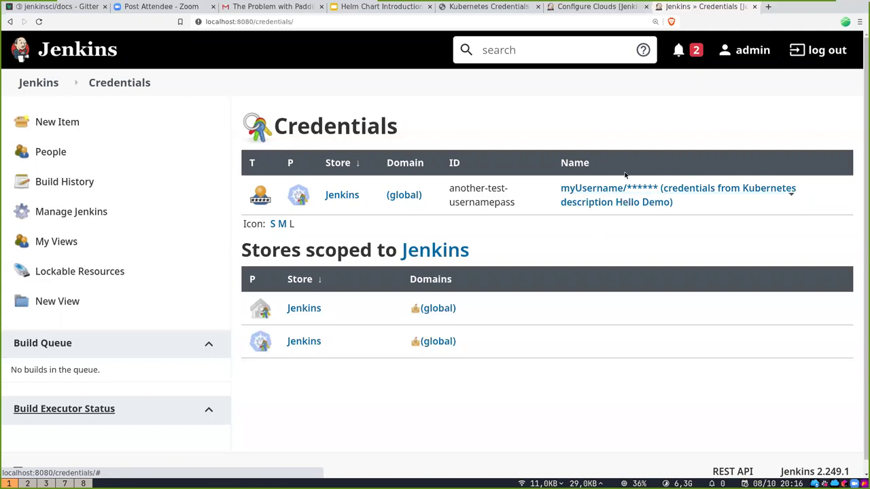
Step through the Demo and Configuration as Code slides to the JCasC configuration-files slide.
{"action": "left_click", "coordinate": [390, 10]}
{"action": "scroll", "coordinate": [81, 347], "scroll_direction": "down", "scroll_amount": 2}
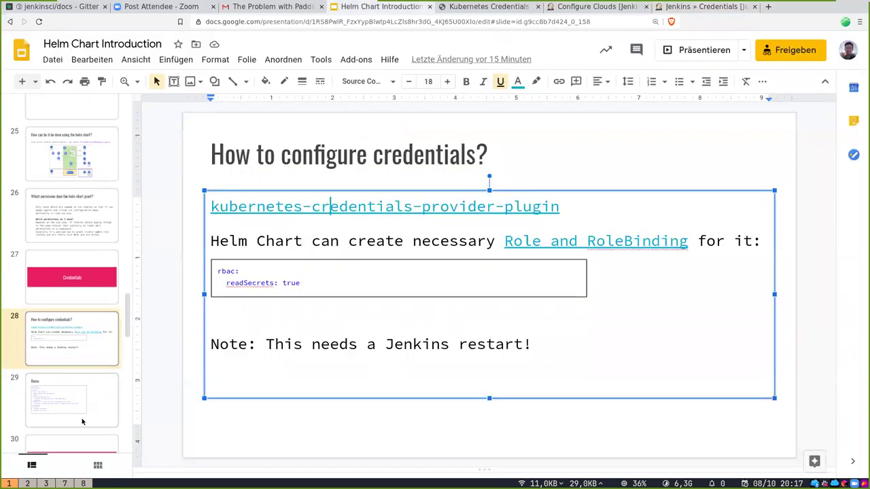
{"action": "left_click", "coordinate": [90, 410]}
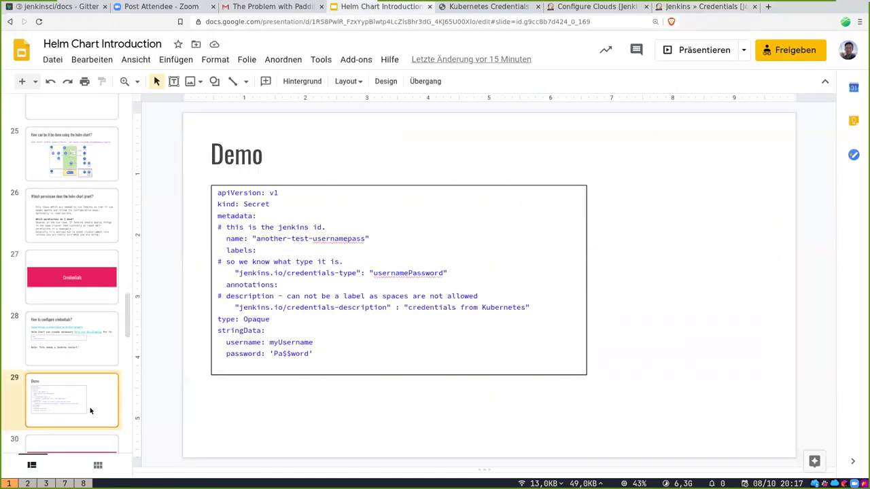
{"action": "scroll", "coordinate": [90, 408], "scroll_direction": "down", "scroll_amount": 2}
{"action": "left_click", "coordinate": [80, 329]}
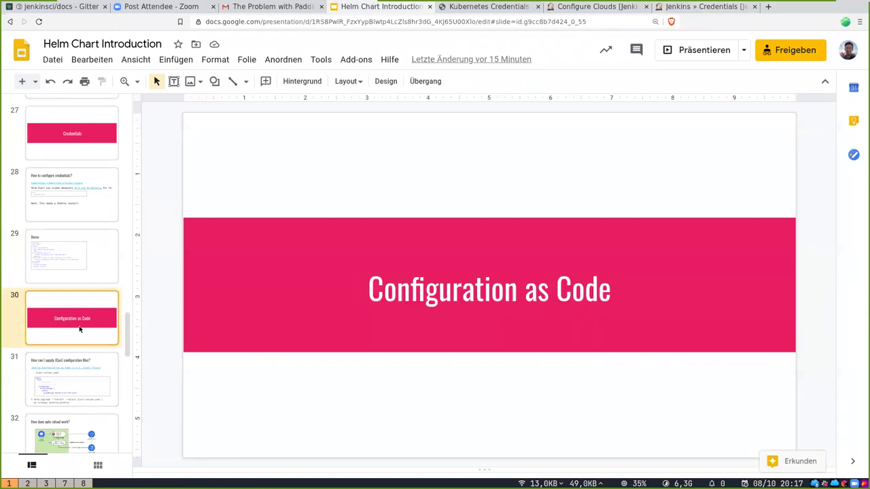
{"action": "scroll", "coordinate": [79, 329], "scroll_direction": "down", "scroll_amount": 1}
{"action": "left_click", "coordinate": [83, 317]}
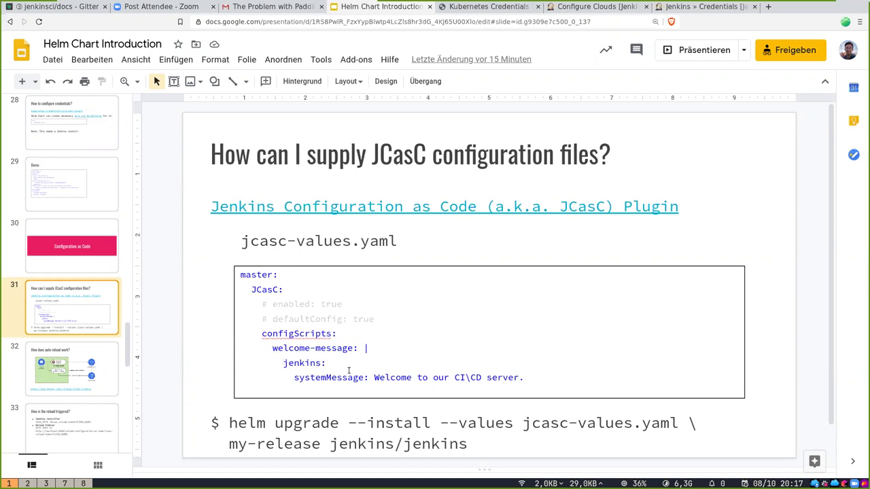
Highlight the systemMessage lines and jcasc-values.yaml box, then return to the Jenkins dashboard.
{"action": "left_click_drag", "start_coordinate": [284, 364], "coordinate": [530, 378]}
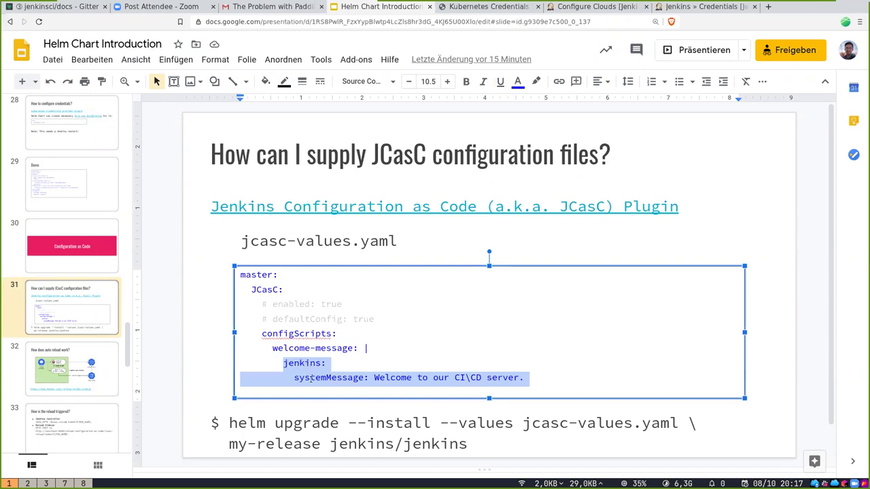
{"action": "left_click", "coordinate": [389, 377]}
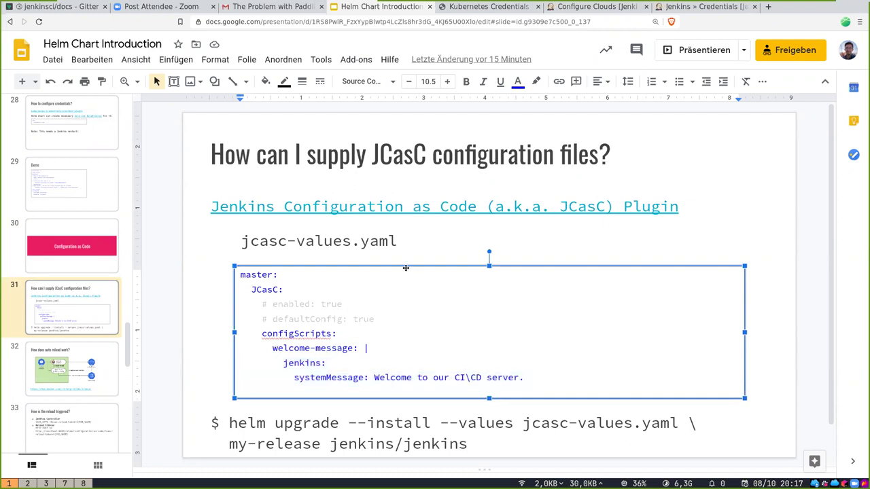
{"action": "left_click", "coordinate": [423, 249]}
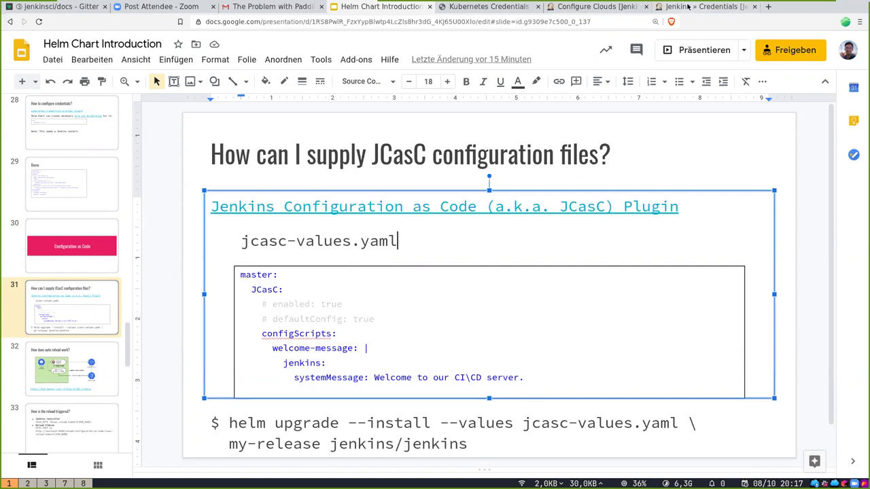
{"action": "left_click", "coordinate": [701, 7]}
{"action": "left_click", "coordinate": [38, 83]}
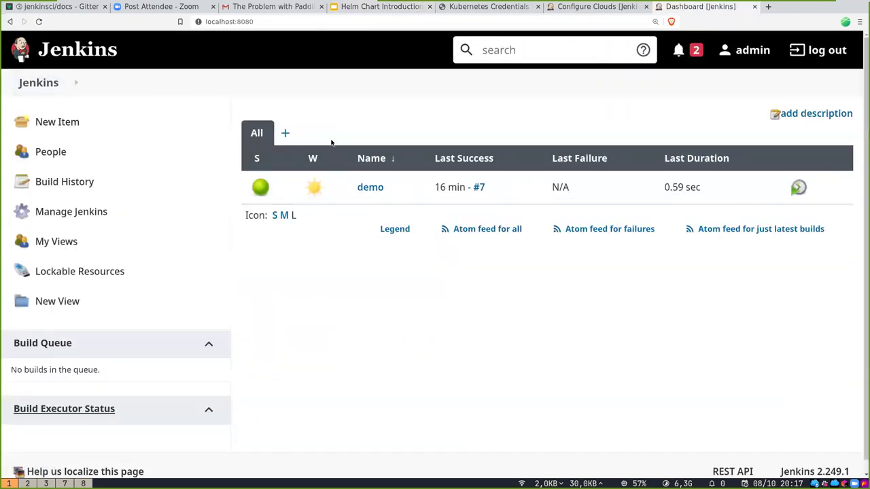
List the files in the terminal's working directory.
{"action": "key", "text": "F12"}
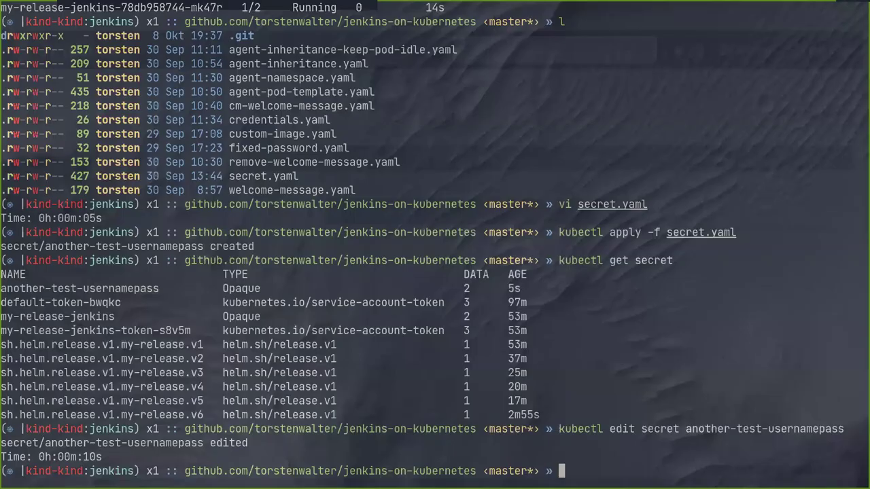
{"action": "type", "text": "l"}
{"action": "key", "text": "Return"}
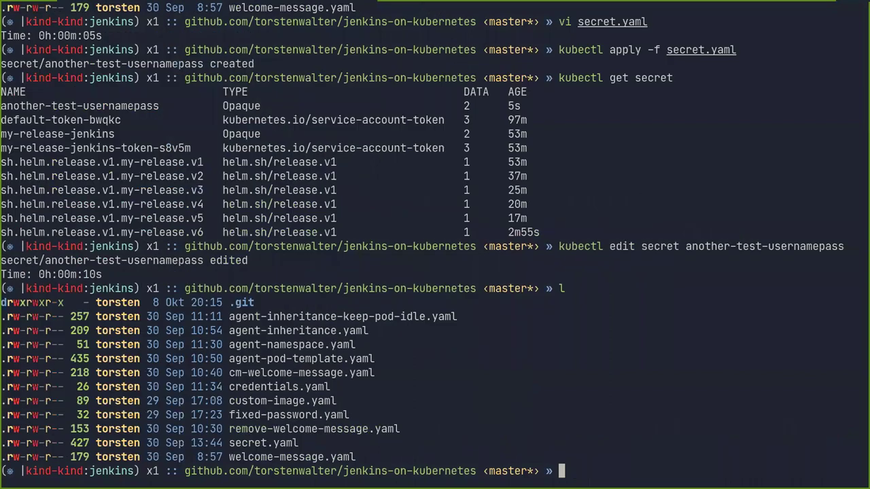
Rerun the helm upgrade with --values welcome-message.yaml and refresh the Jenkins dashboard.
{"action": "type", "text": "helm"}
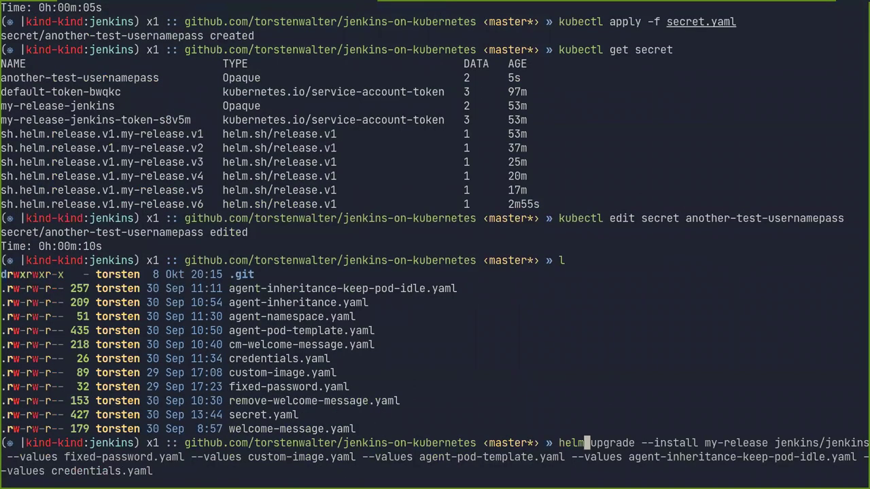
{"action": "key", "text": "Right"}
{"action": "type", "text": "--values"}
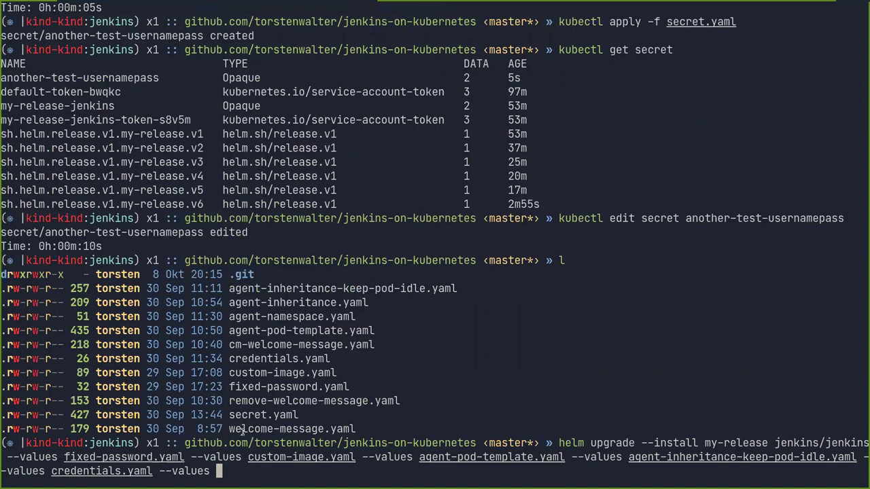
{"action": "double_click", "coordinate": [246, 429]}
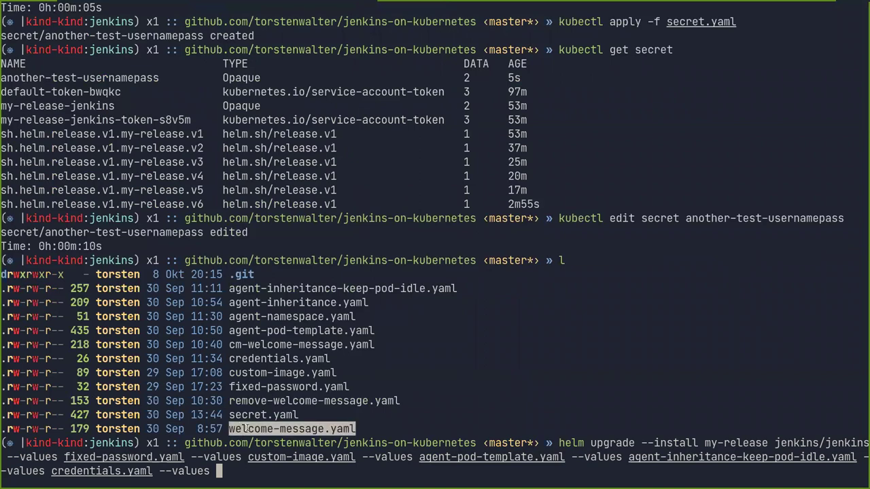
{"action": "middle_click", "coordinate": [247, 427]}
{"action": "key", "text": "Return"}
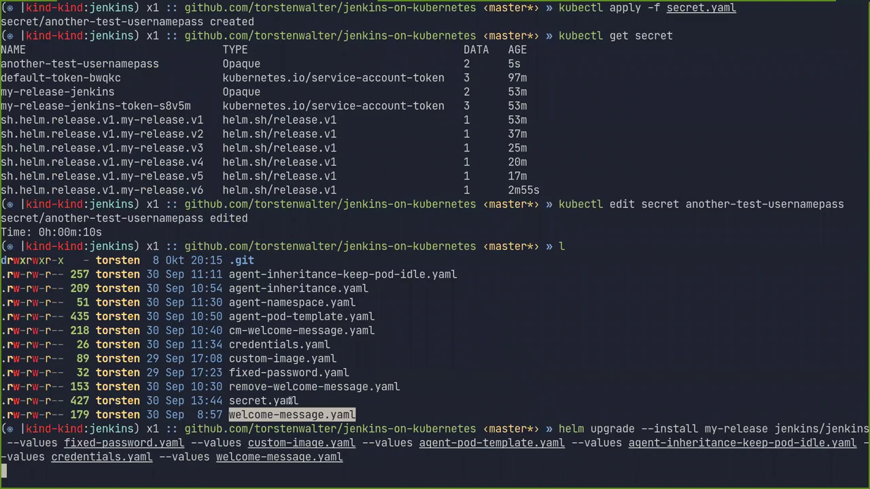
{"action": "key", "text": "super+1"}
{"action": "key", "text": "F5"}
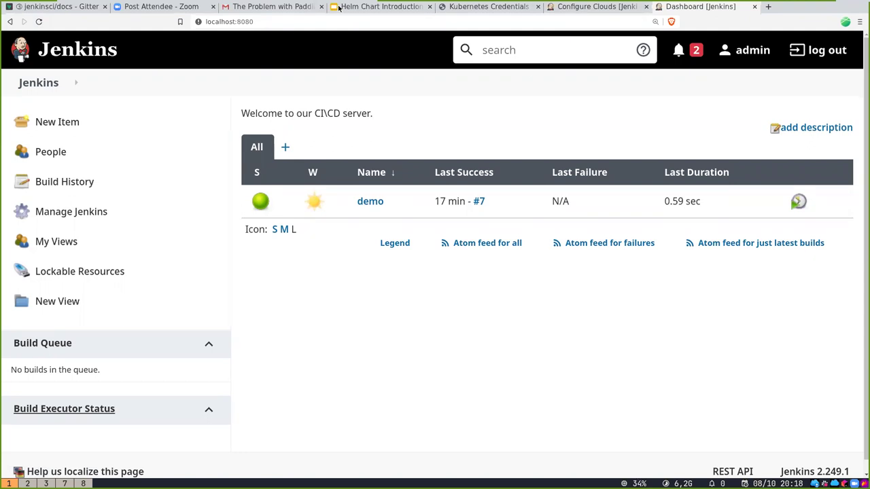
Show the slide on how auto reload works, then go back to the Jenkins dashboard.
{"action": "left_click", "coordinate": [406, 8]}
{"action": "left_click", "coordinate": [70, 368]}
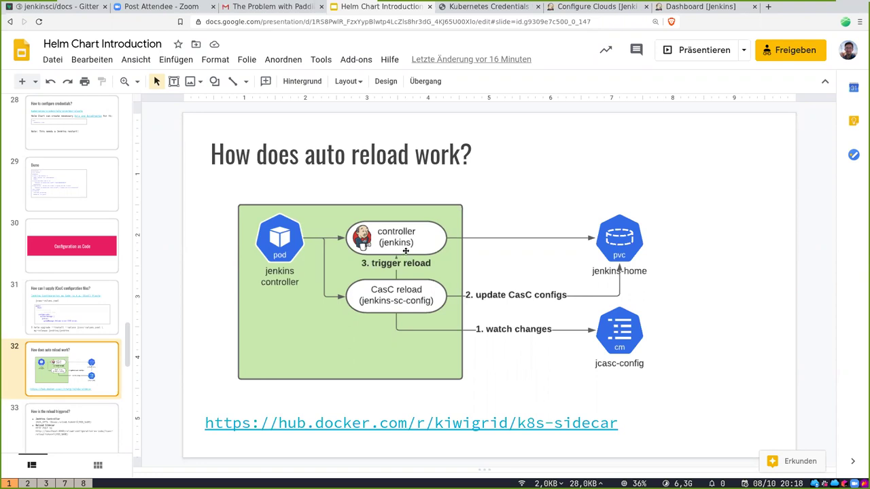
{"action": "left_click", "coordinate": [607, 6]}
{"action": "left_click", "coordinate": [38, 44]}
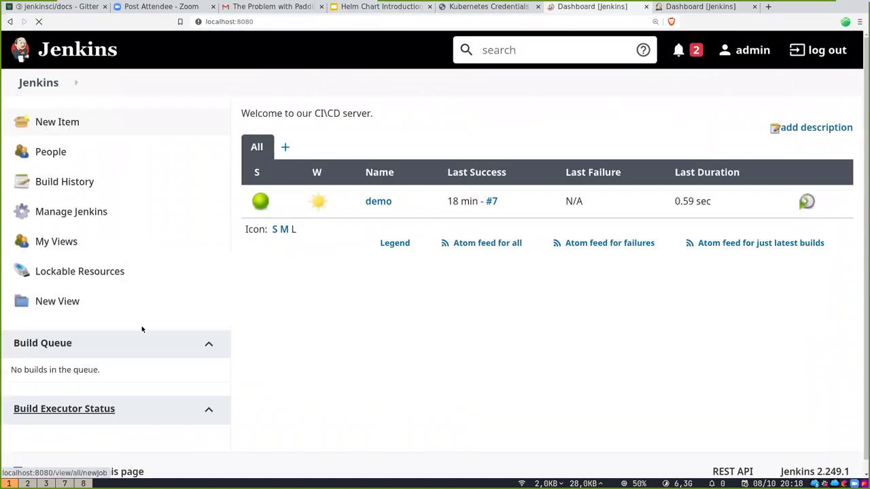
Reload the existing Configuration as Code setup via Manage Jenkins, then return to the dashboard.
{"action": "left_click", "coordinate": [89, 213]}
{"action": "scroll", "coordinate": [437, 394], "scroll_direction": "down", "scroll_amount": 6}
{"action": "left_click", "coordinate": [553, 99]}
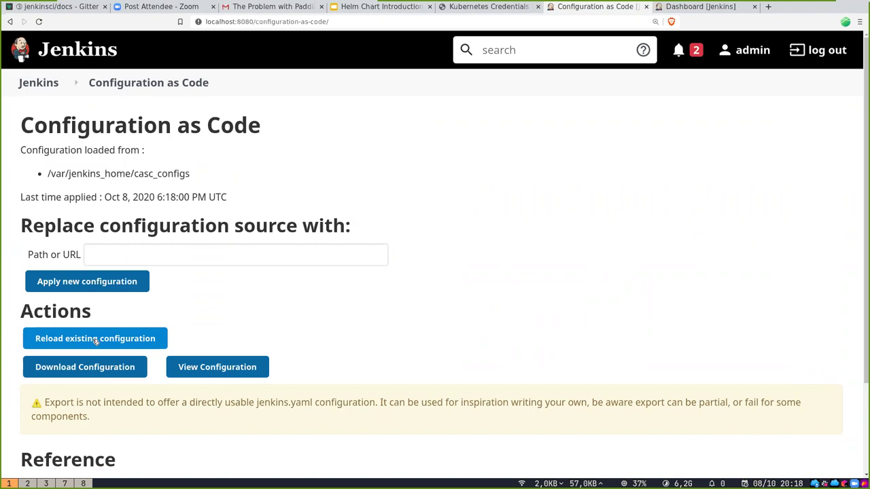
{"action": "left_click", "coordinate": [96, 342]}
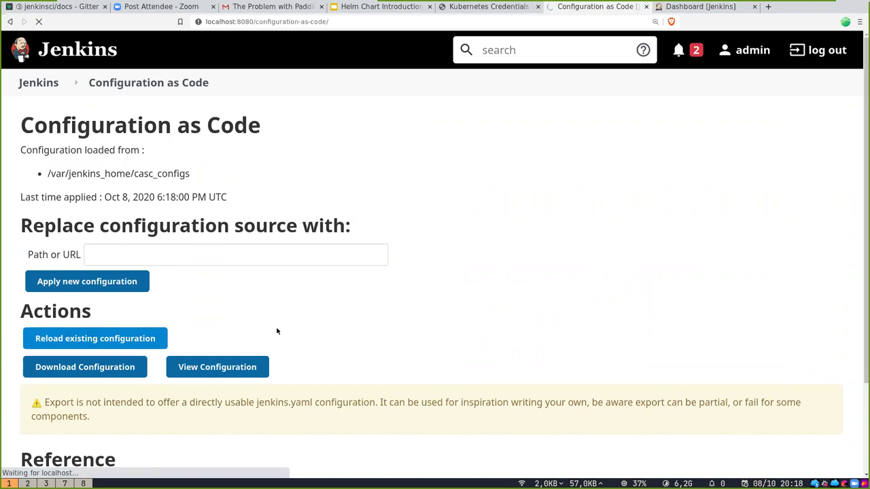
{"action": "left_click", "coordinate": [675, 8]}
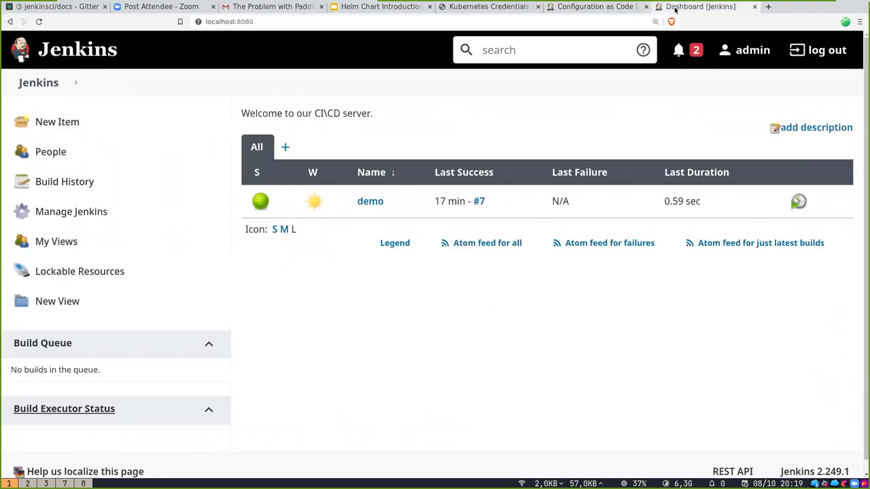
{"action": "key", "text": "F12"}
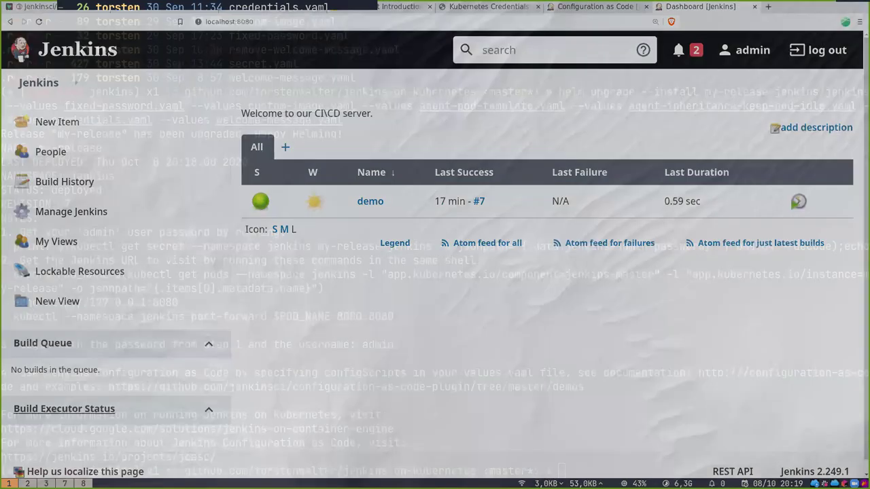
List the cluster's ConfigMaps with kubectl get cm, locating the welcome-message one.
{"action": "type", "text": "kubectl get cm"}
{"action": "key", "text": "Return"}
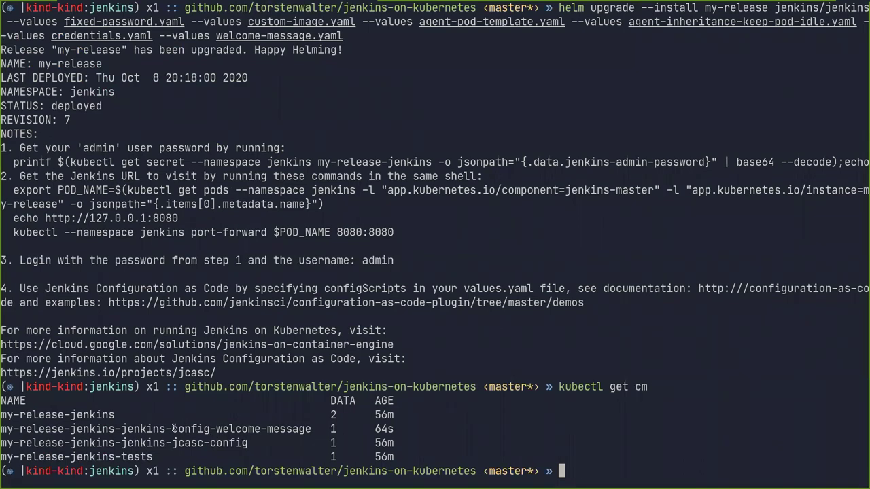
{"action": "left_click_drag", "start_coordinate": [214, 428], "coordinate": [266, 430]}
{"action": "left_click", "coordinate": [281, 446]}
{"action": "type", "text": "v"}
{"action": "key", "text": "BackSpace"}
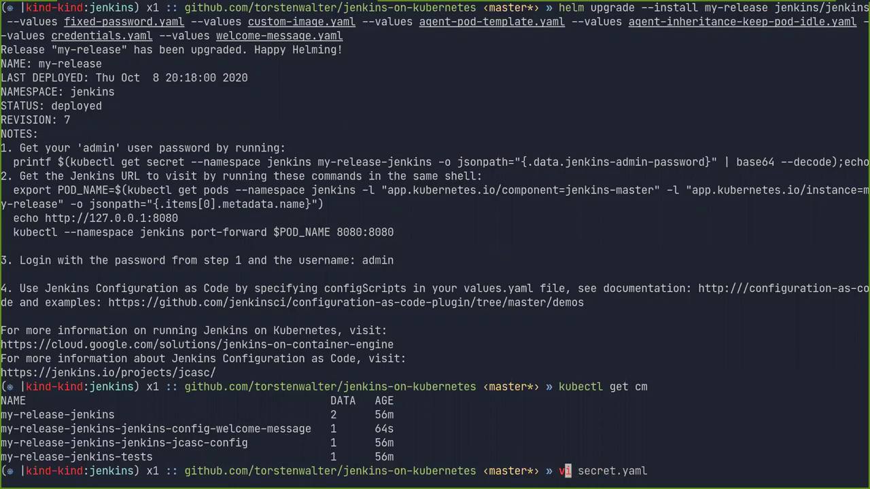
Check the welcome-message name on the JCasC files slide, then type kubectl edit cm.
{"action": "key", "text": "super+1"}
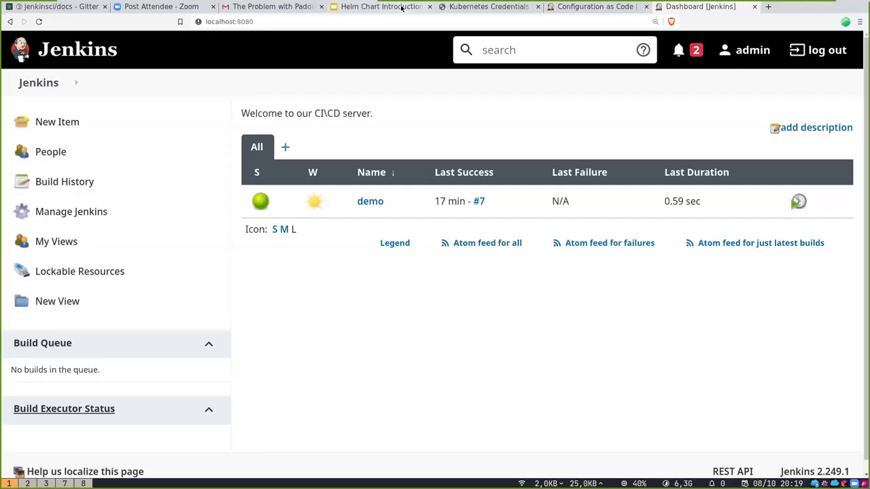
{"action": "left_click", "coordinate": [399, 8]}
{"action": "left_click", "coordinate": [82, 195]}
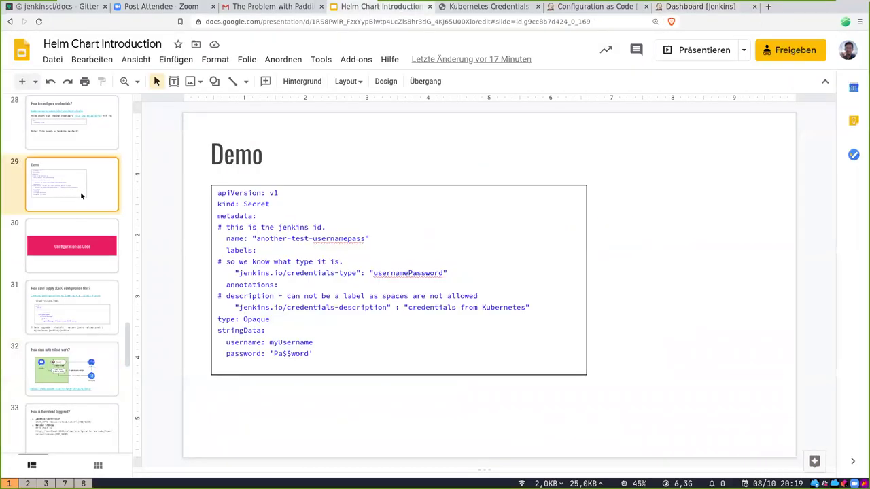
{"action": "left_click", "coordinate": [89, 305]}
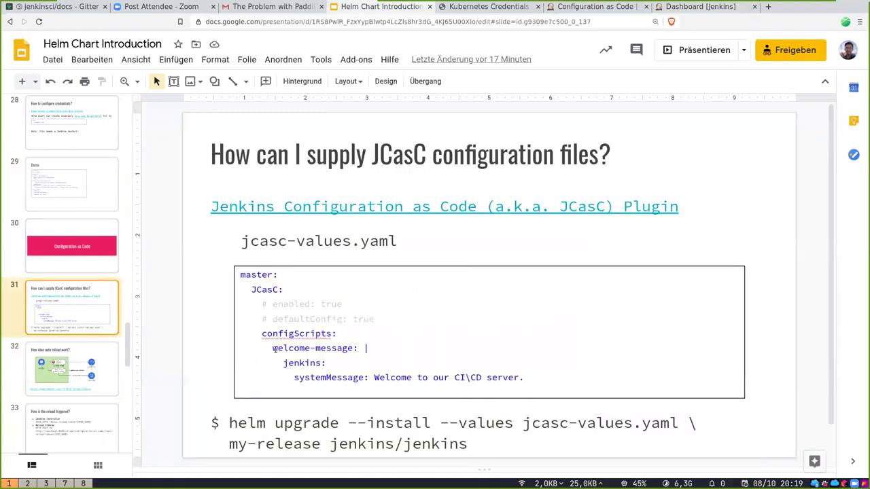
{"action": "left_click_drag", "start_coordinate": [272, 348], "coordinate": [352, 348]}
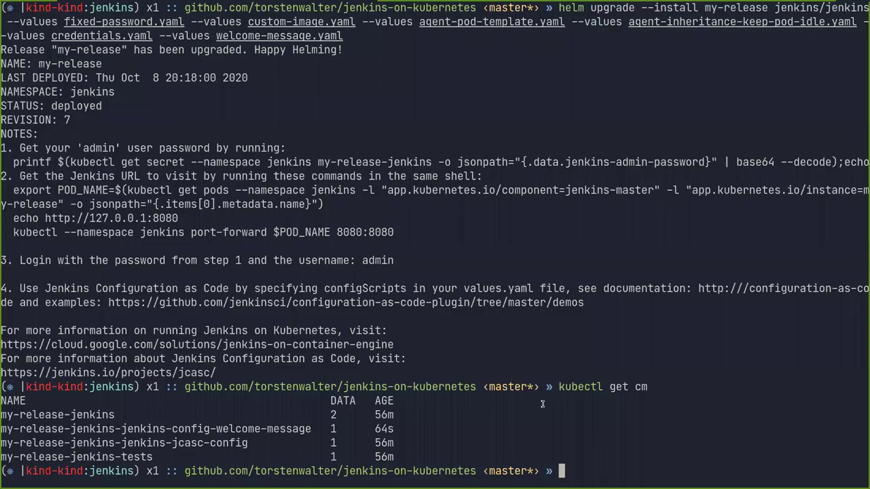
{"action": "type", "text": "kubectl edit cm my-release-jenkins-jenkins-jcasc-config"}
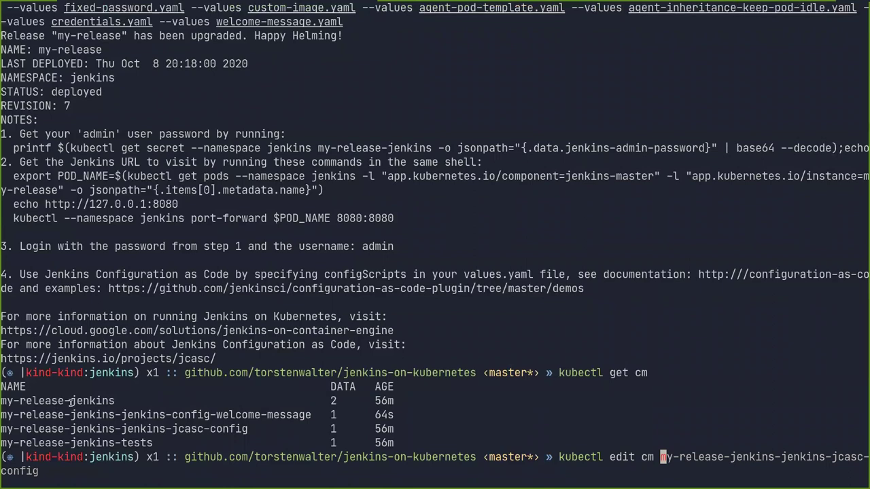
Open the jenkins-config-welcome-message ConfigMap for editing with kubectl edit cm.
{"action": "double_click", "coordinate": [158, 415]}
{"action": "key", "text": "ctrl+k"}
{"action": "middle_click", "coordinate": [159, 406]}
{"action": "key", "text": "Return"}
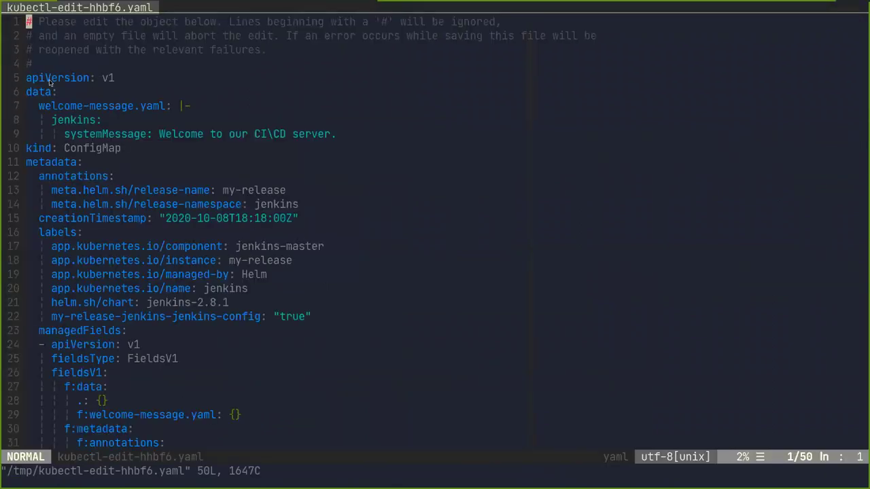
Insert 'DEMO ' before Welcome in the systemMessage, save the ConfigMap, and return to the browser.
{"action": "key", "text": "j"}
{"action": "key", "text": "j"}
{"action": "key", "text": "j"}
{"action": "key", "text": "j"}
{"action": "key", "text": "j"}
{"action": "key", "text": "j"}
{"action": "key", "text": "j"}
{"action": "key", "text": "l"}
{"action": "key", "text": "l"}
{"action": "key", "text": "l"}
{"action": "key", "text": "l"}
{"action": "key", "text": "l"}
{"action": "key", "text": "l"}
{"action": "key", "text": "l"}
{"action": "key", "text": "l"}
{"action": "key", "text": "l"}
{"action": "key", "text": "l"}
{"action": "key", "text": "l"}
{"action": "key", "text": "j"}
{"action": "key", "text": "l"}
{"action": "key", "text": "f"}
{"action": "key", "text": "shift+w"}
{"action": "type", "text": "iDEMO"}
{"action": "key", "text": "Escape"}
{"action": "type", "text": ":wq"}
{"action": "key", "text": "Return"}
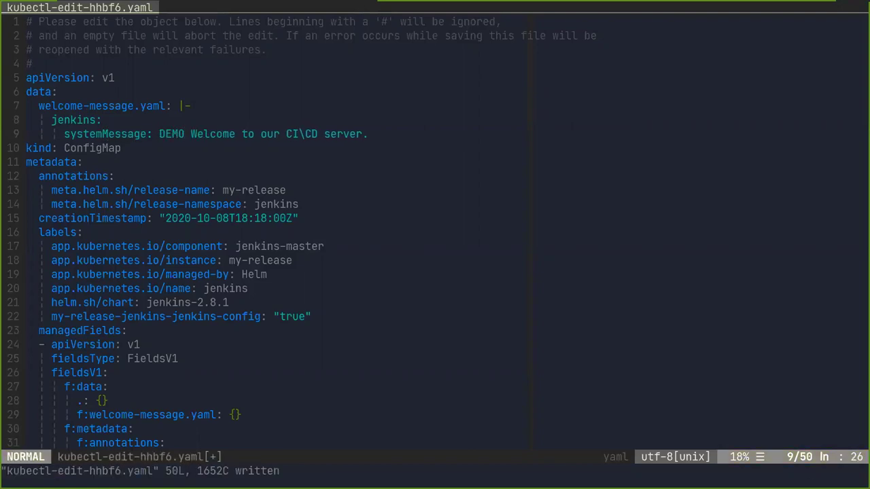
{"action": "key", "text": "super+1"}
{"action": "key", "text": "ctrl+Tab"}
{"action": "key", "text": "ctrl+Tab"}
Verify the dashboard shows 'DEMO Welcome to our CI\CD server', then show the 'How is the reload triggered?' slide.
{"action": "left_click", "coordinate": [39, 83]}
{"action": "left_click", "coordinate": [80, 52]}
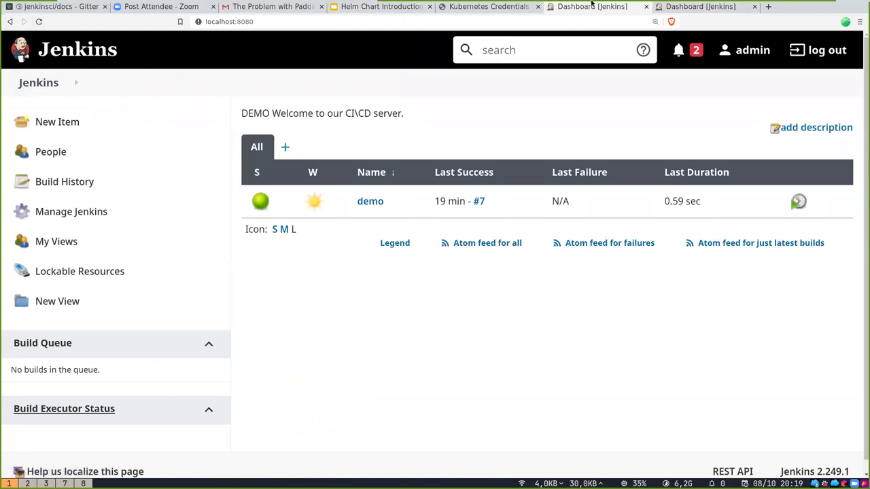
{"action": "left_click", "coordinate": [385, 7]}
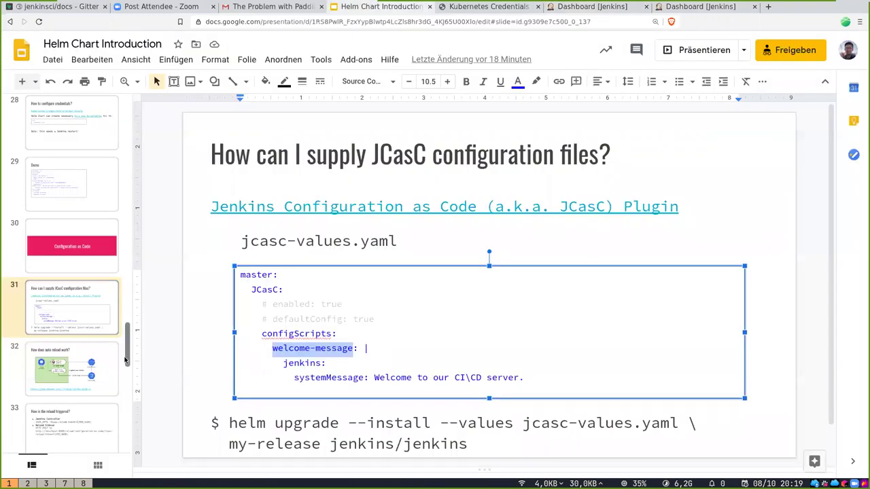
{"action": "left_click", "coordinate": [76, 371]}
{"action": "left_click", "coordinate": [72, 417]}
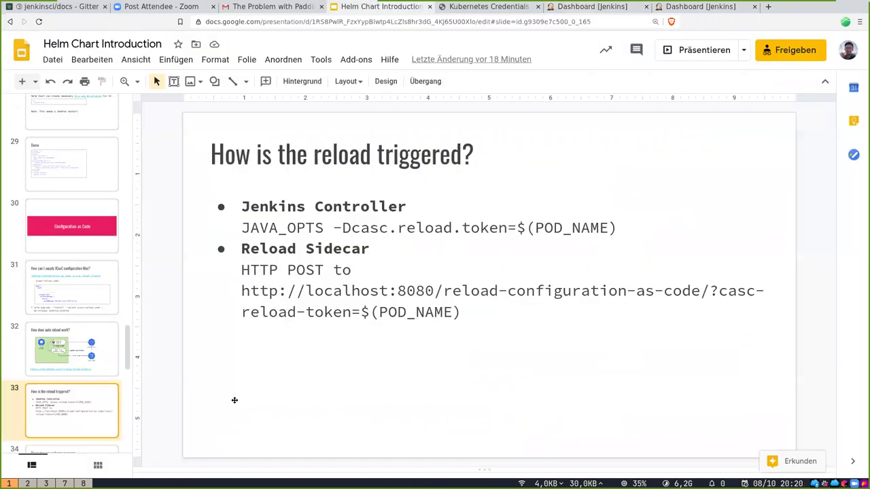